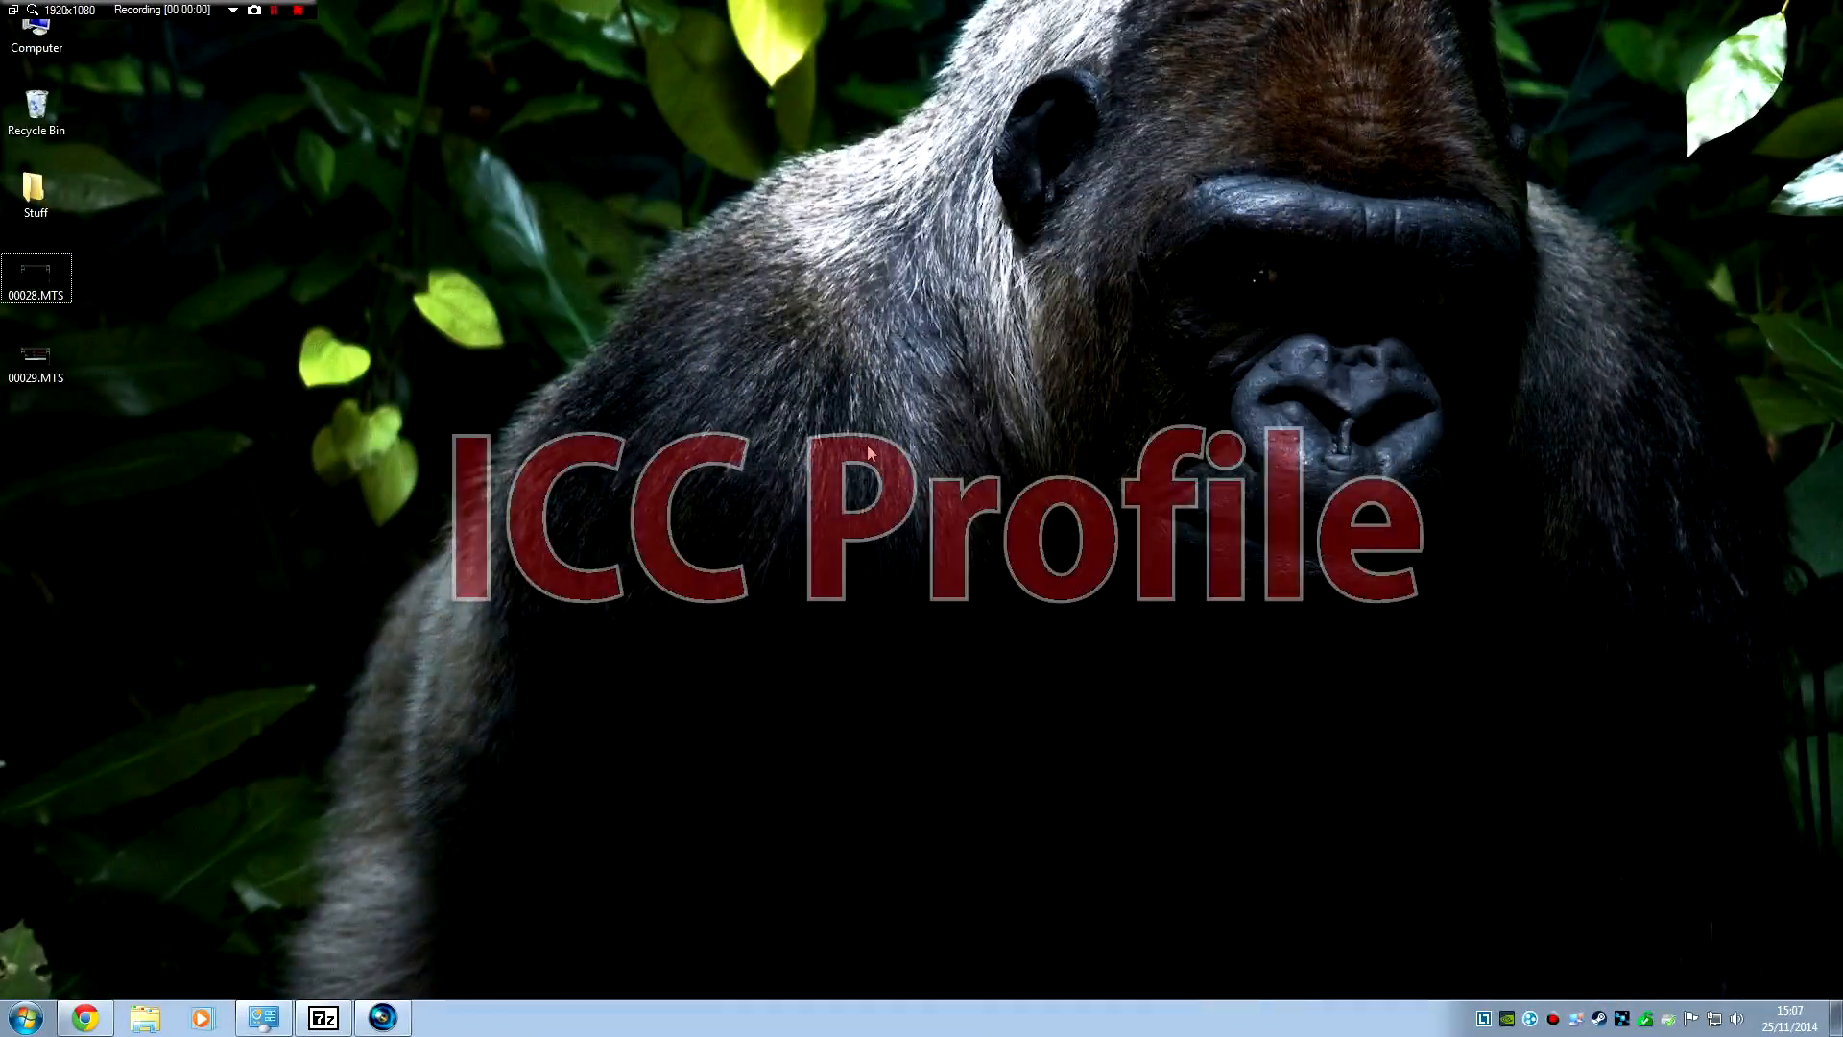
Review the DigitalVersus BenQ ICC profiles page in a maximized Chrome window
{"action": "left_click", "coordinate": [87, 1018]}
{"action": "left_click_drag", "start_coordinate": [703, 107], "coordinate": [703, 3]}
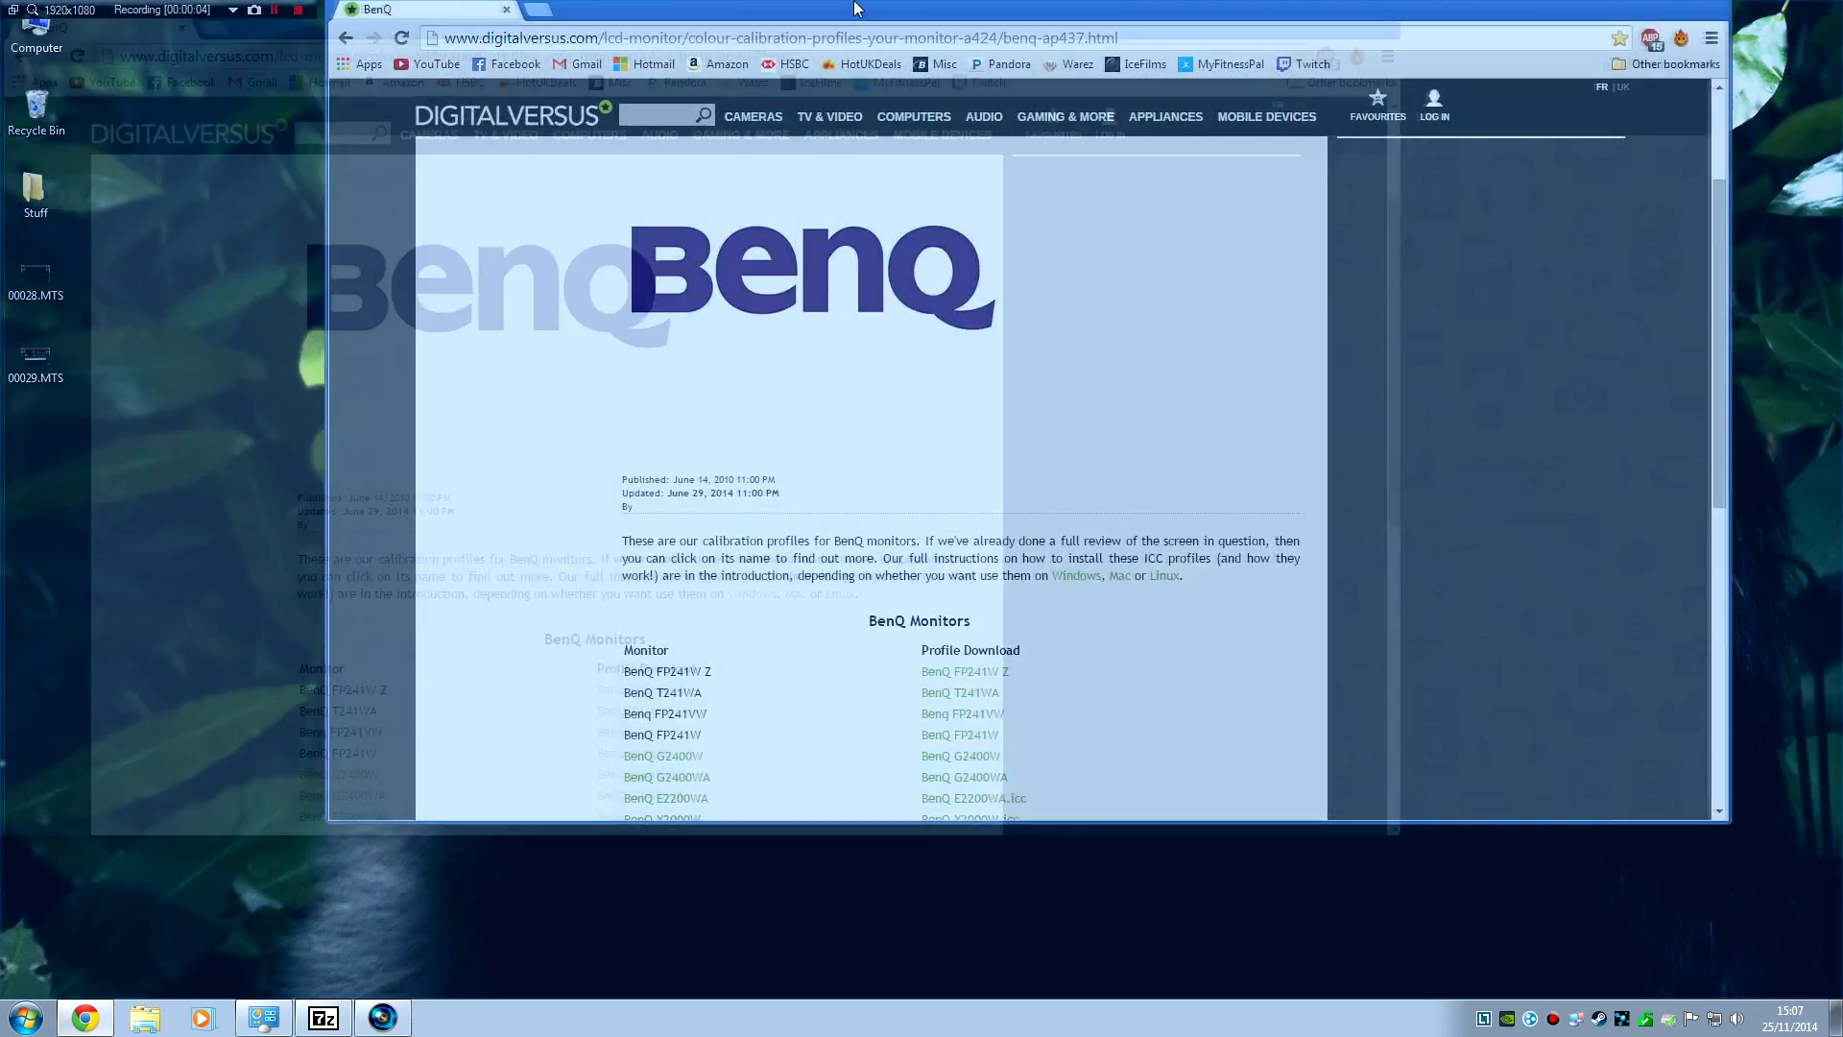
{"action": "scroll", "coordinate": [385, 562], "scroll_direction": "down", "scroll_amount": 1}
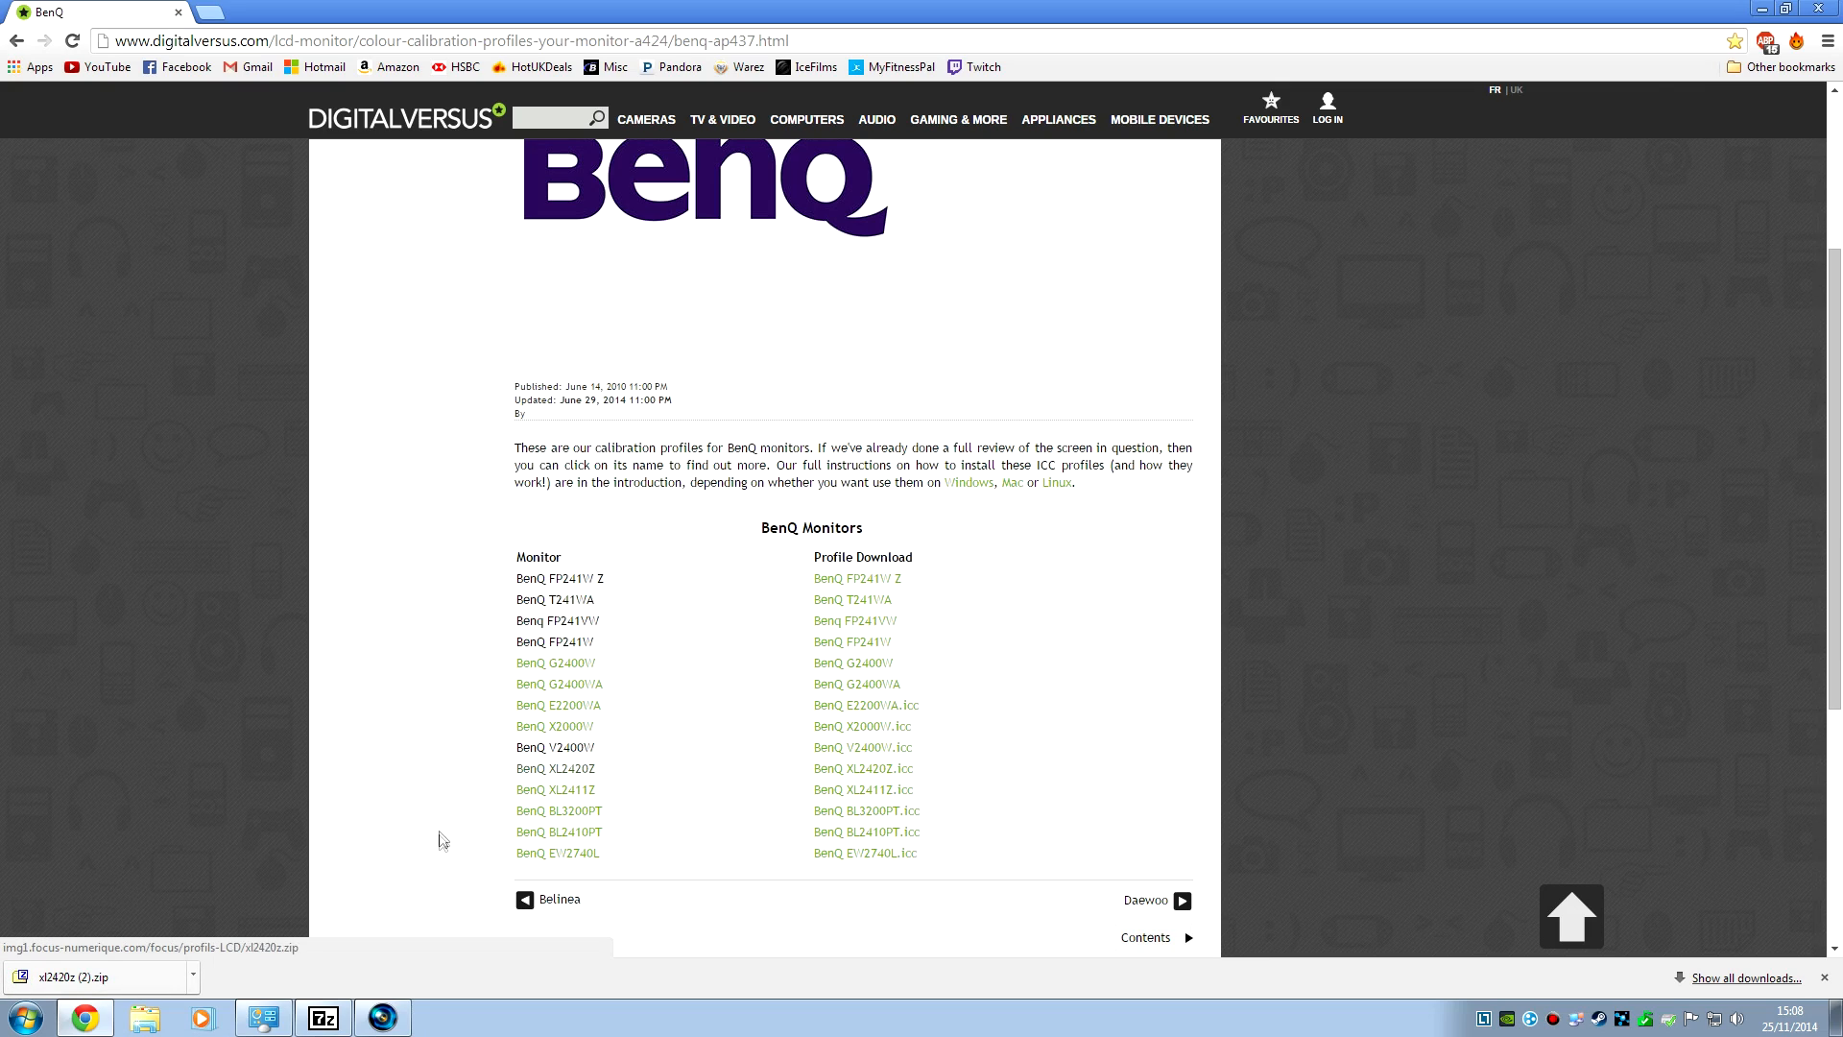
{"action": "left_click", "coordinate": [1769, 10]}
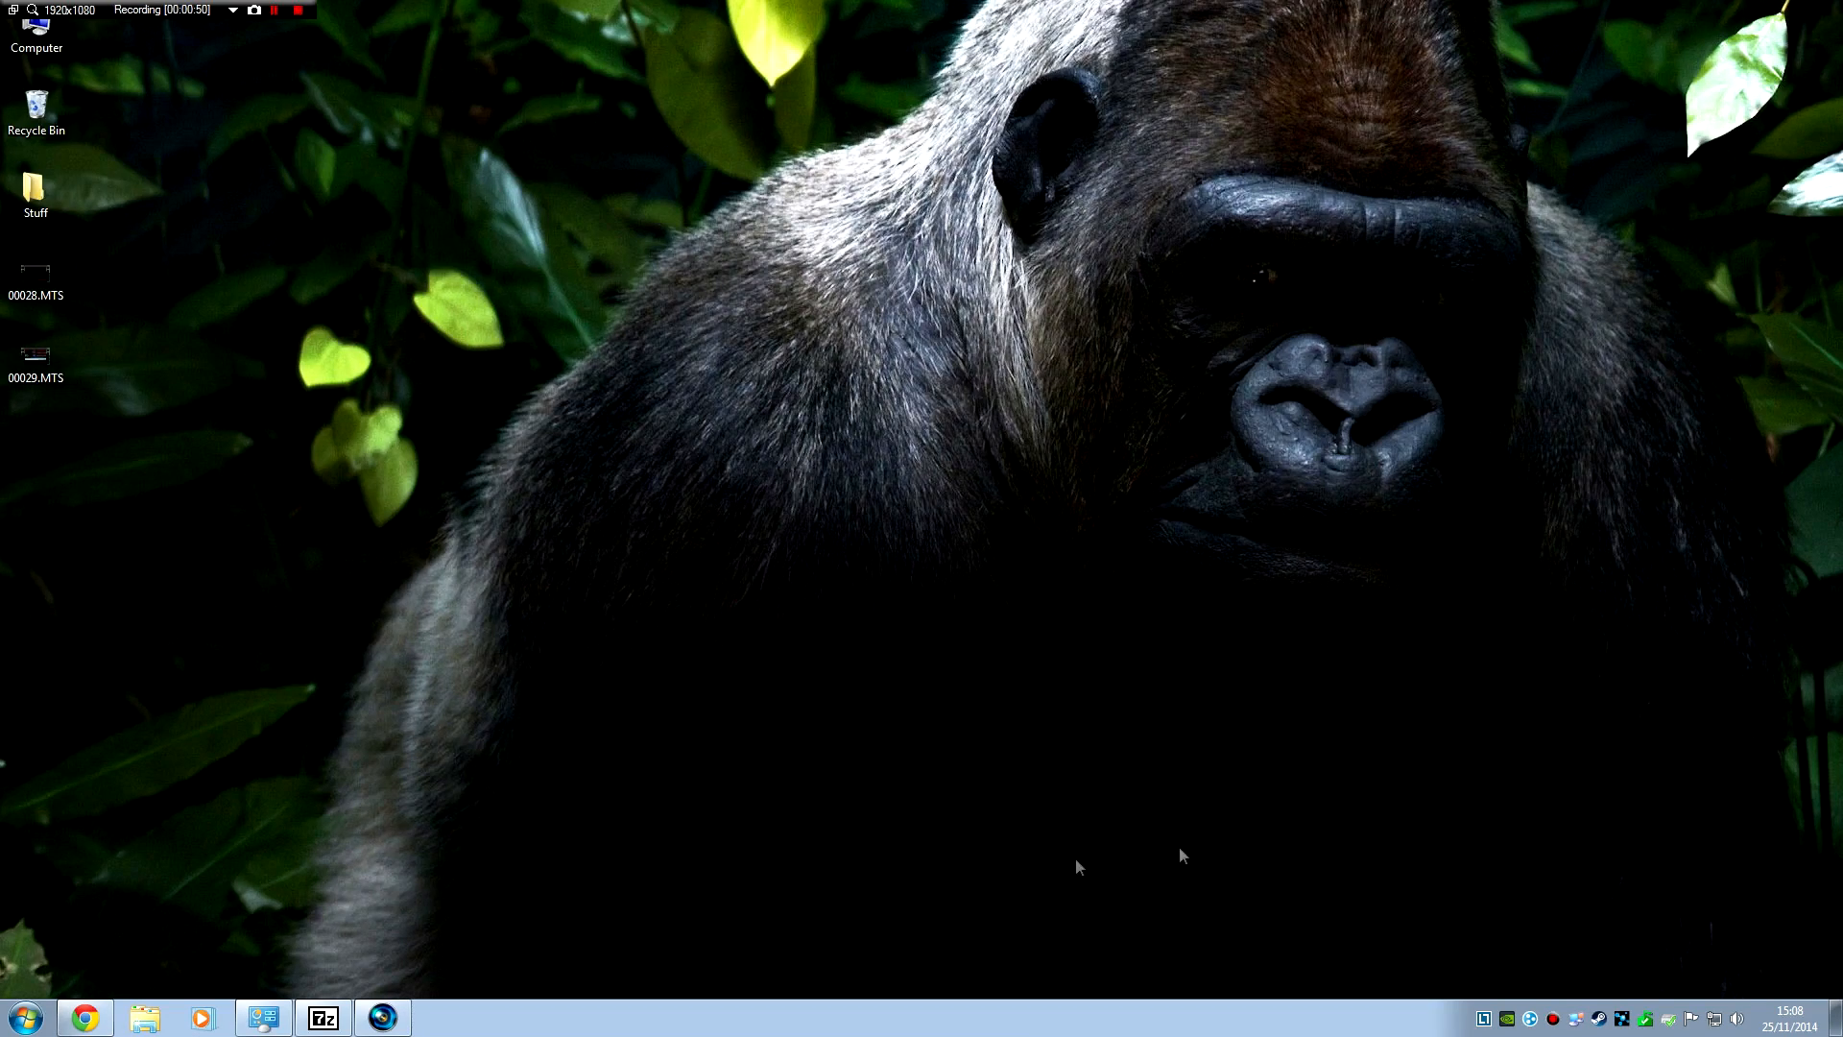
{"action": "left_click", "coordinate": [83, 1018]}
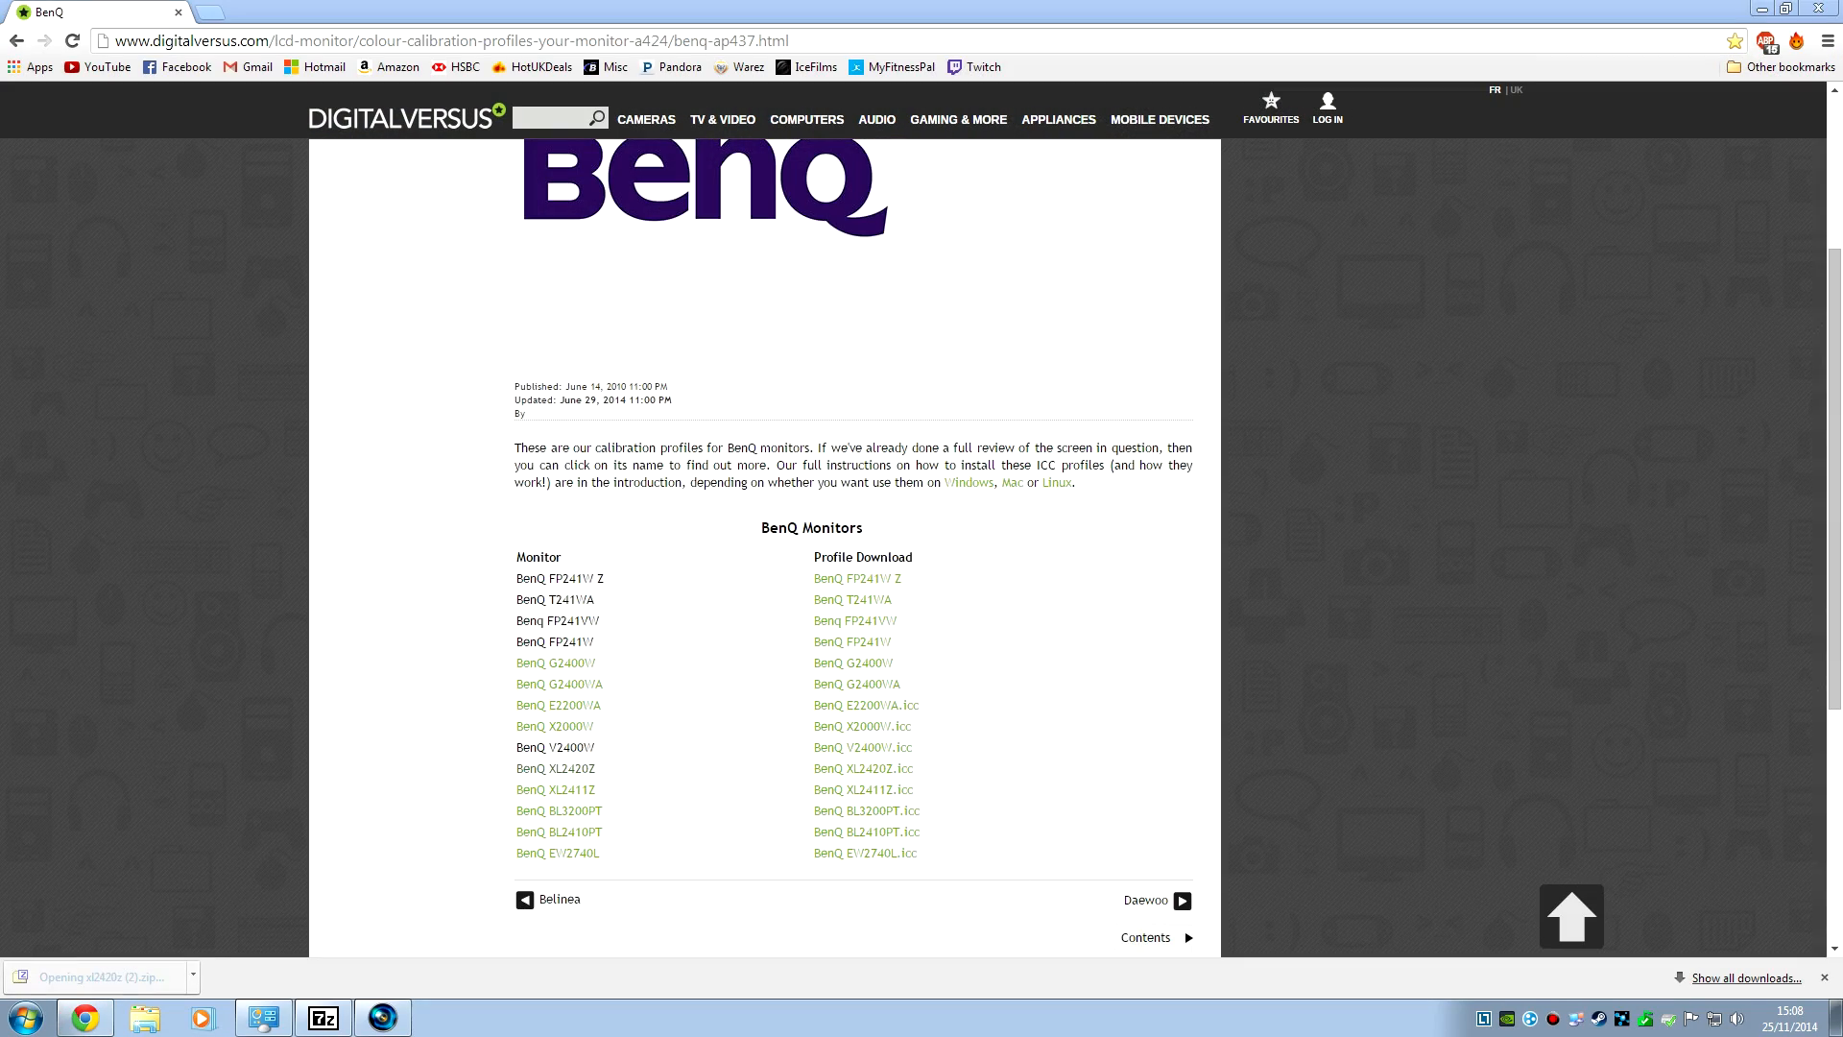
Inspect the downloaded XL2420Z zip in 7-Zip showing its .icm file, then return to the desktop
{"action": "left_click", "coordinate": [449, 424]}
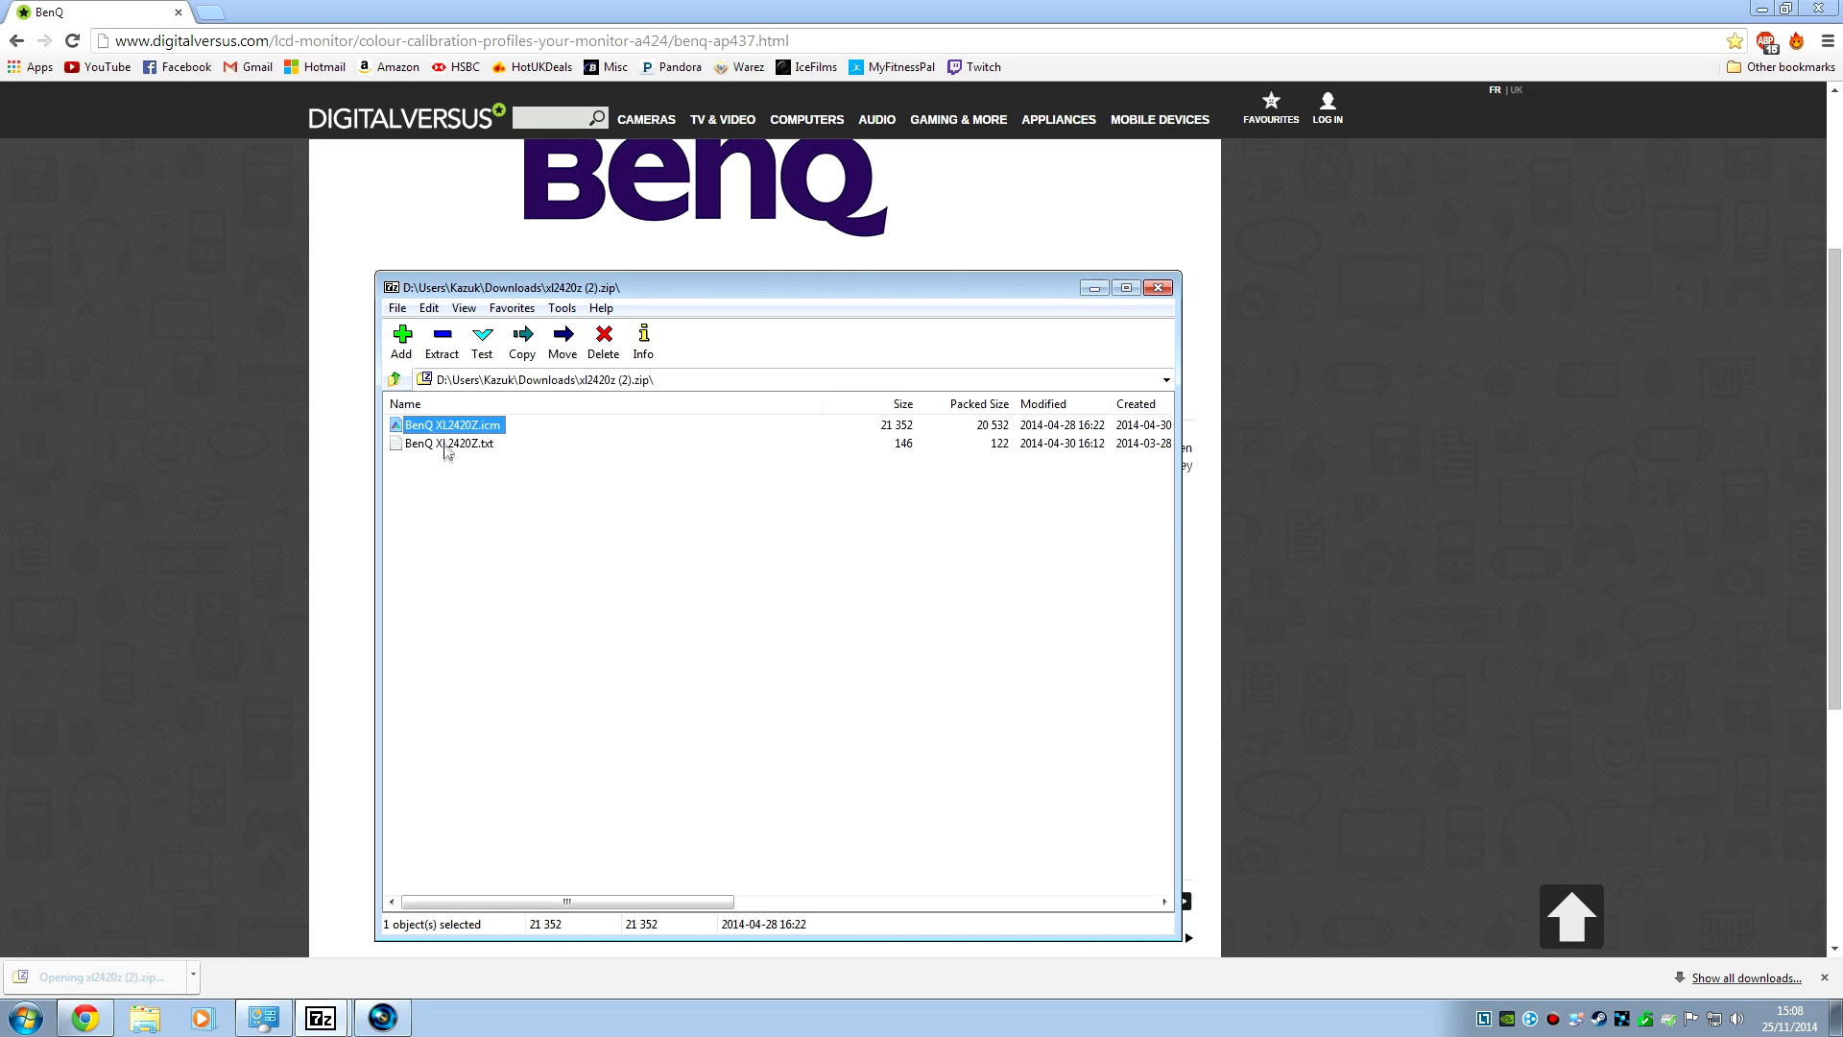
{"action": "left_click", "coordinate": [1162, 287]}
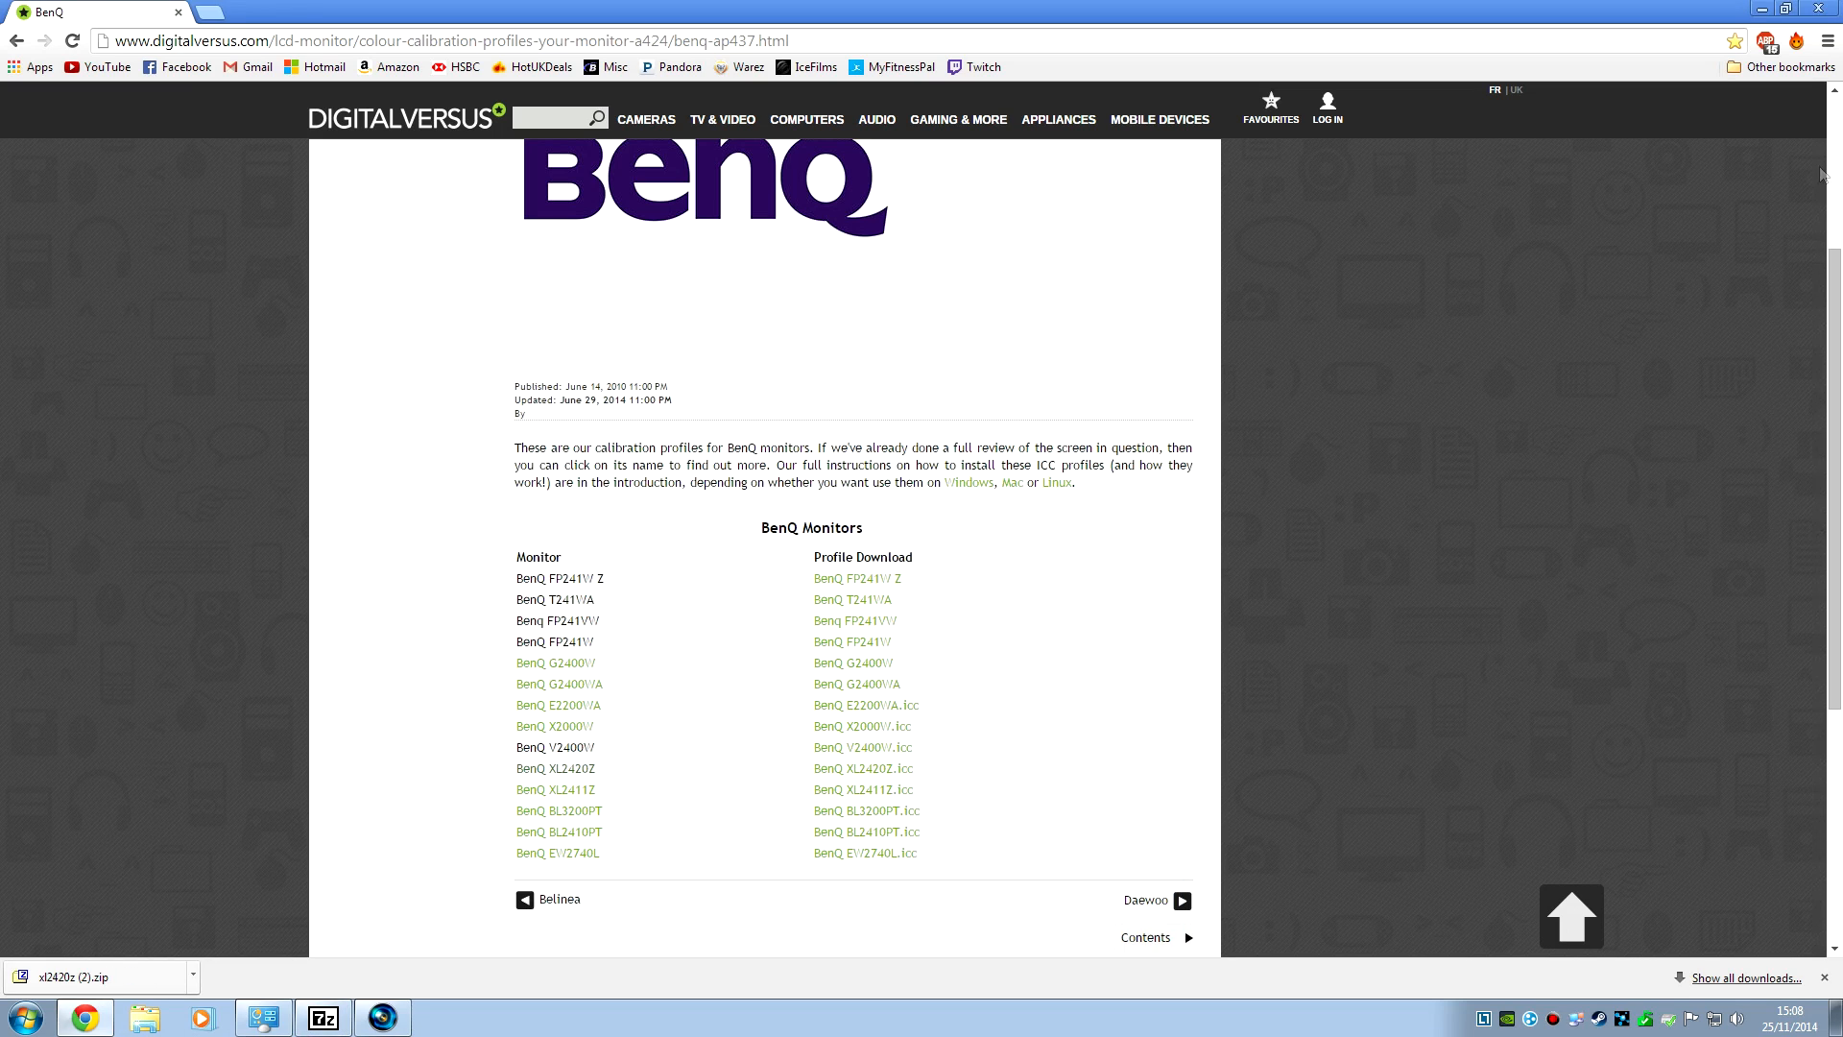
{"action": "left_click", "coordinate": [1767, 10]}
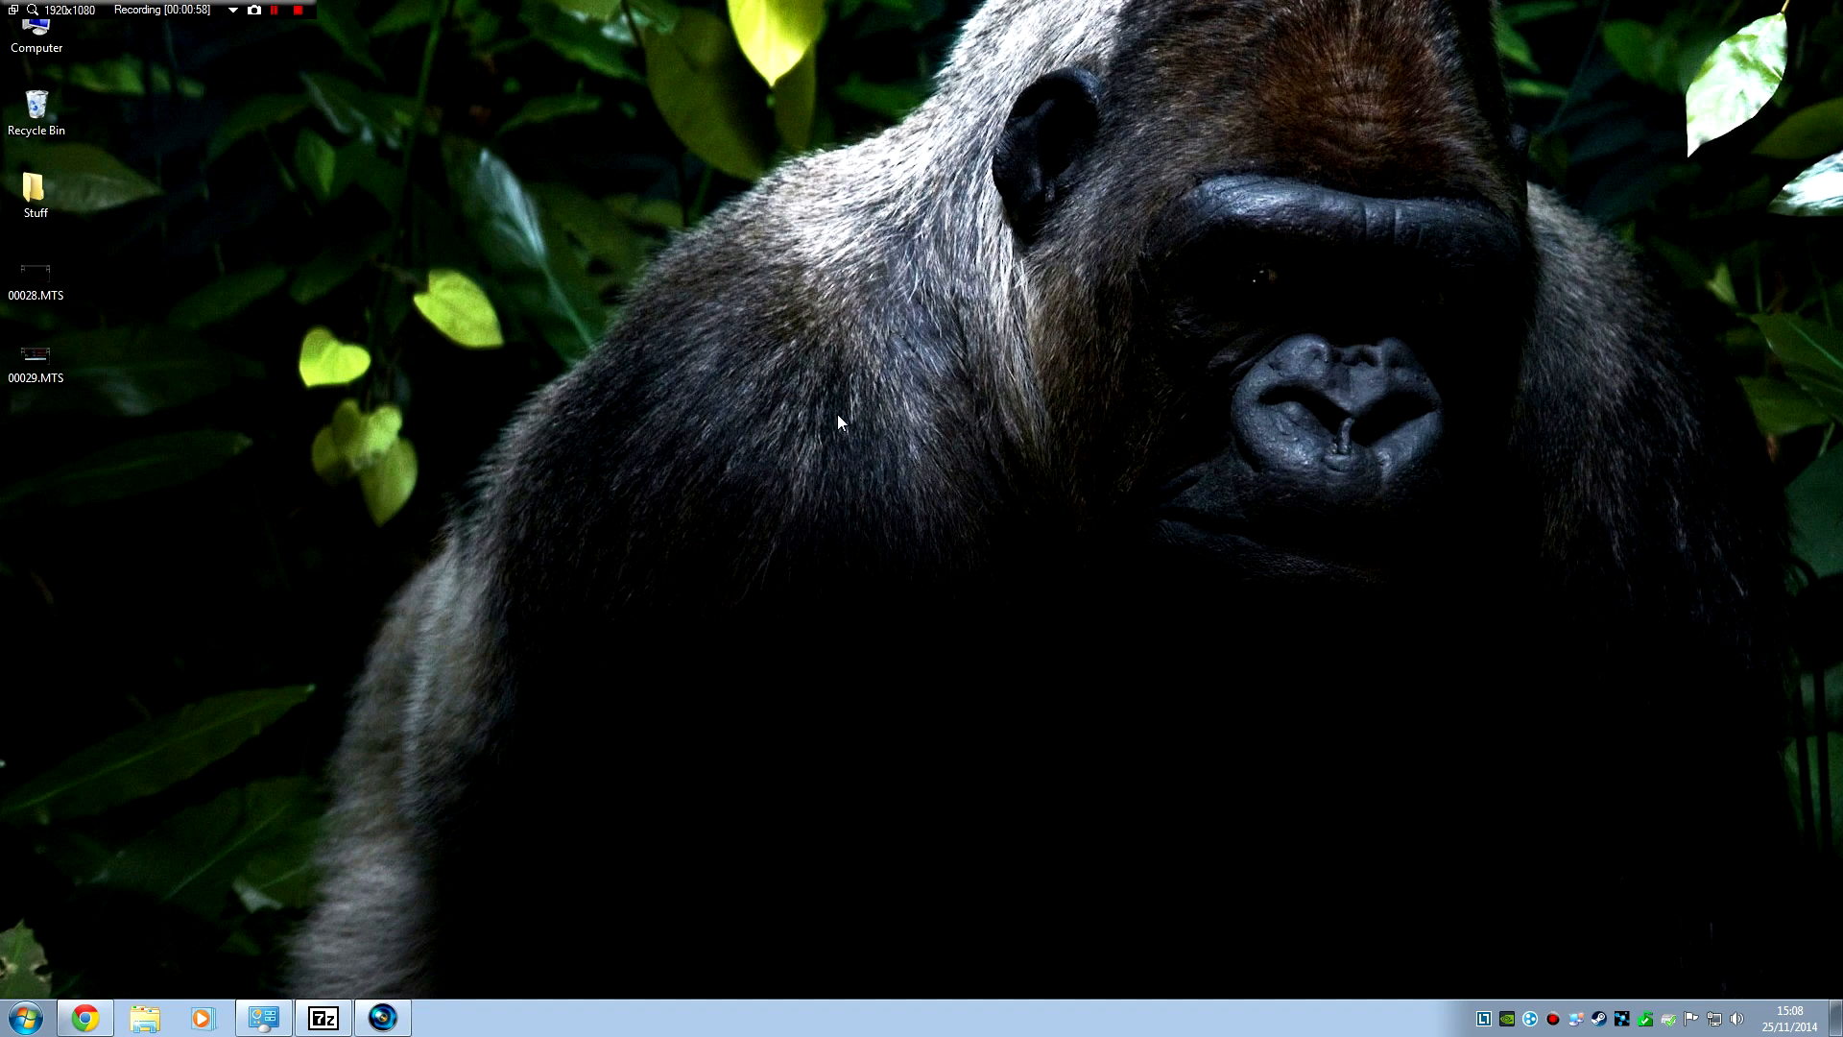
{"action": "right_click", "coordinate": [816, 454]}
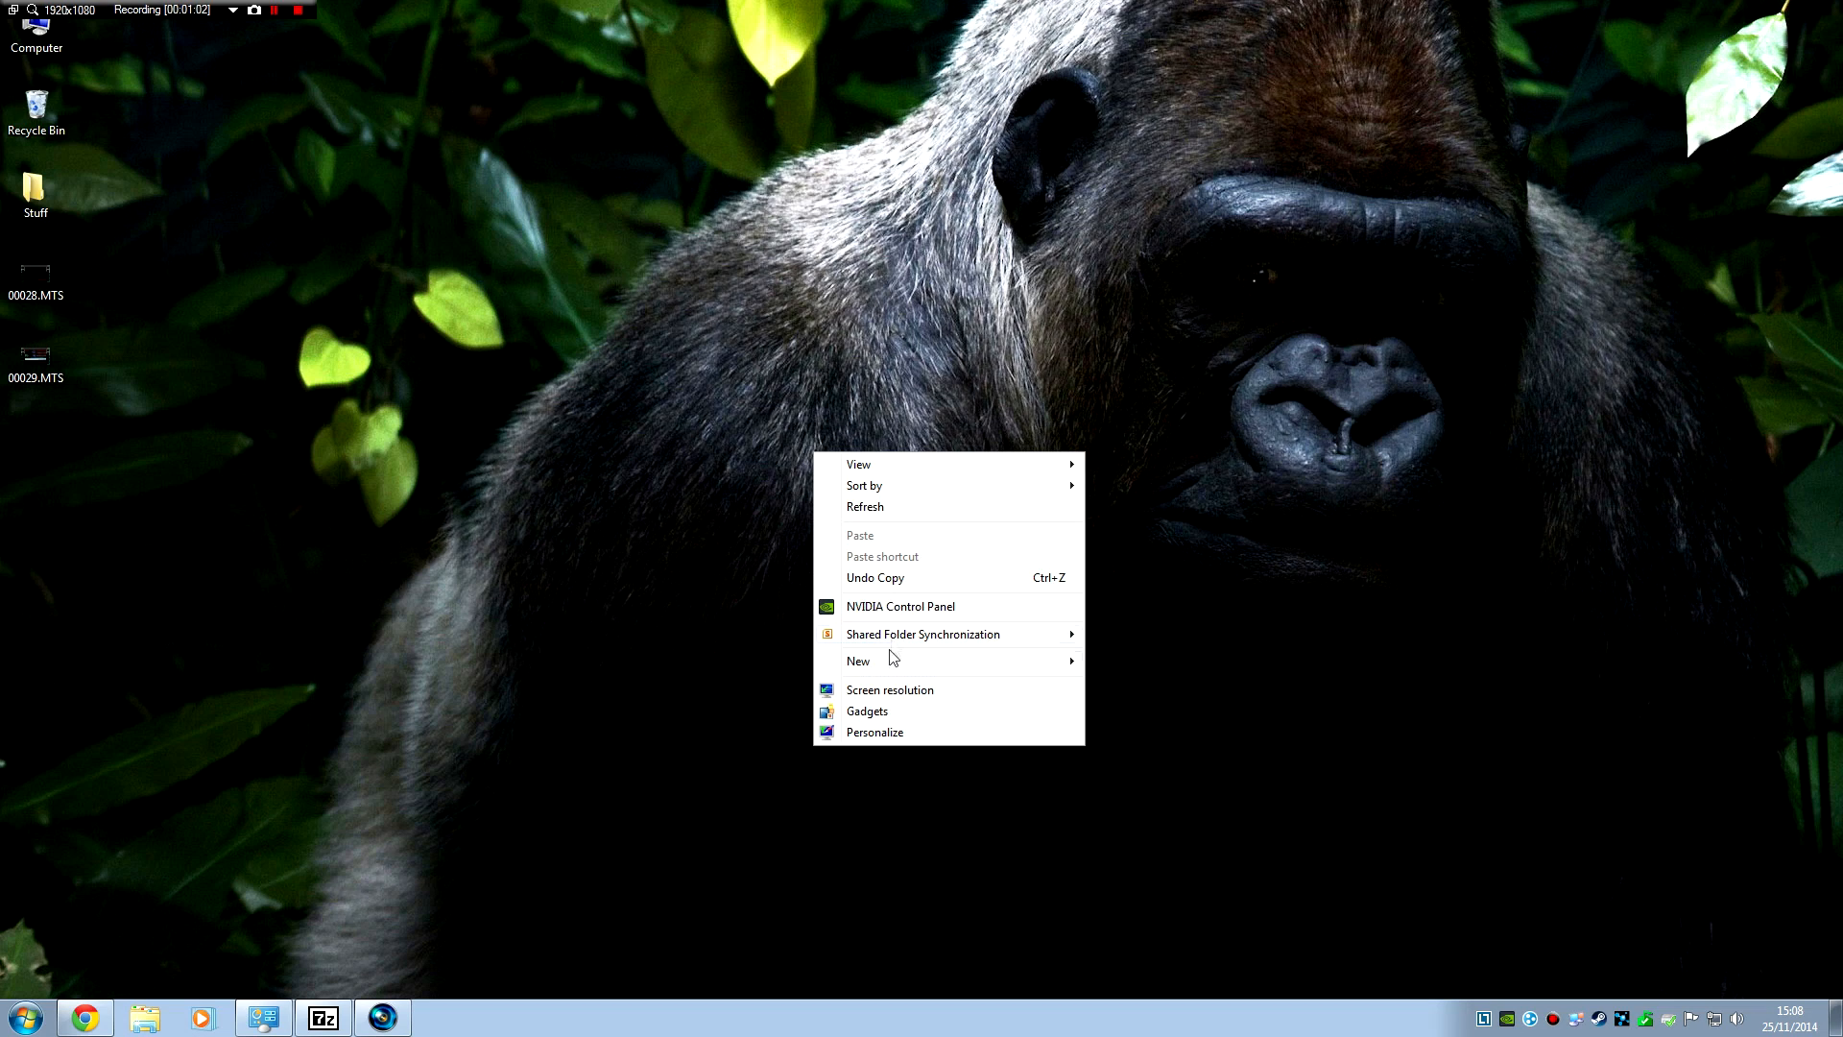
Reach Windows Color Management through monitor 1's properties from Screen resolution
{"action": "left_click", "coordinate": [894, 690]}
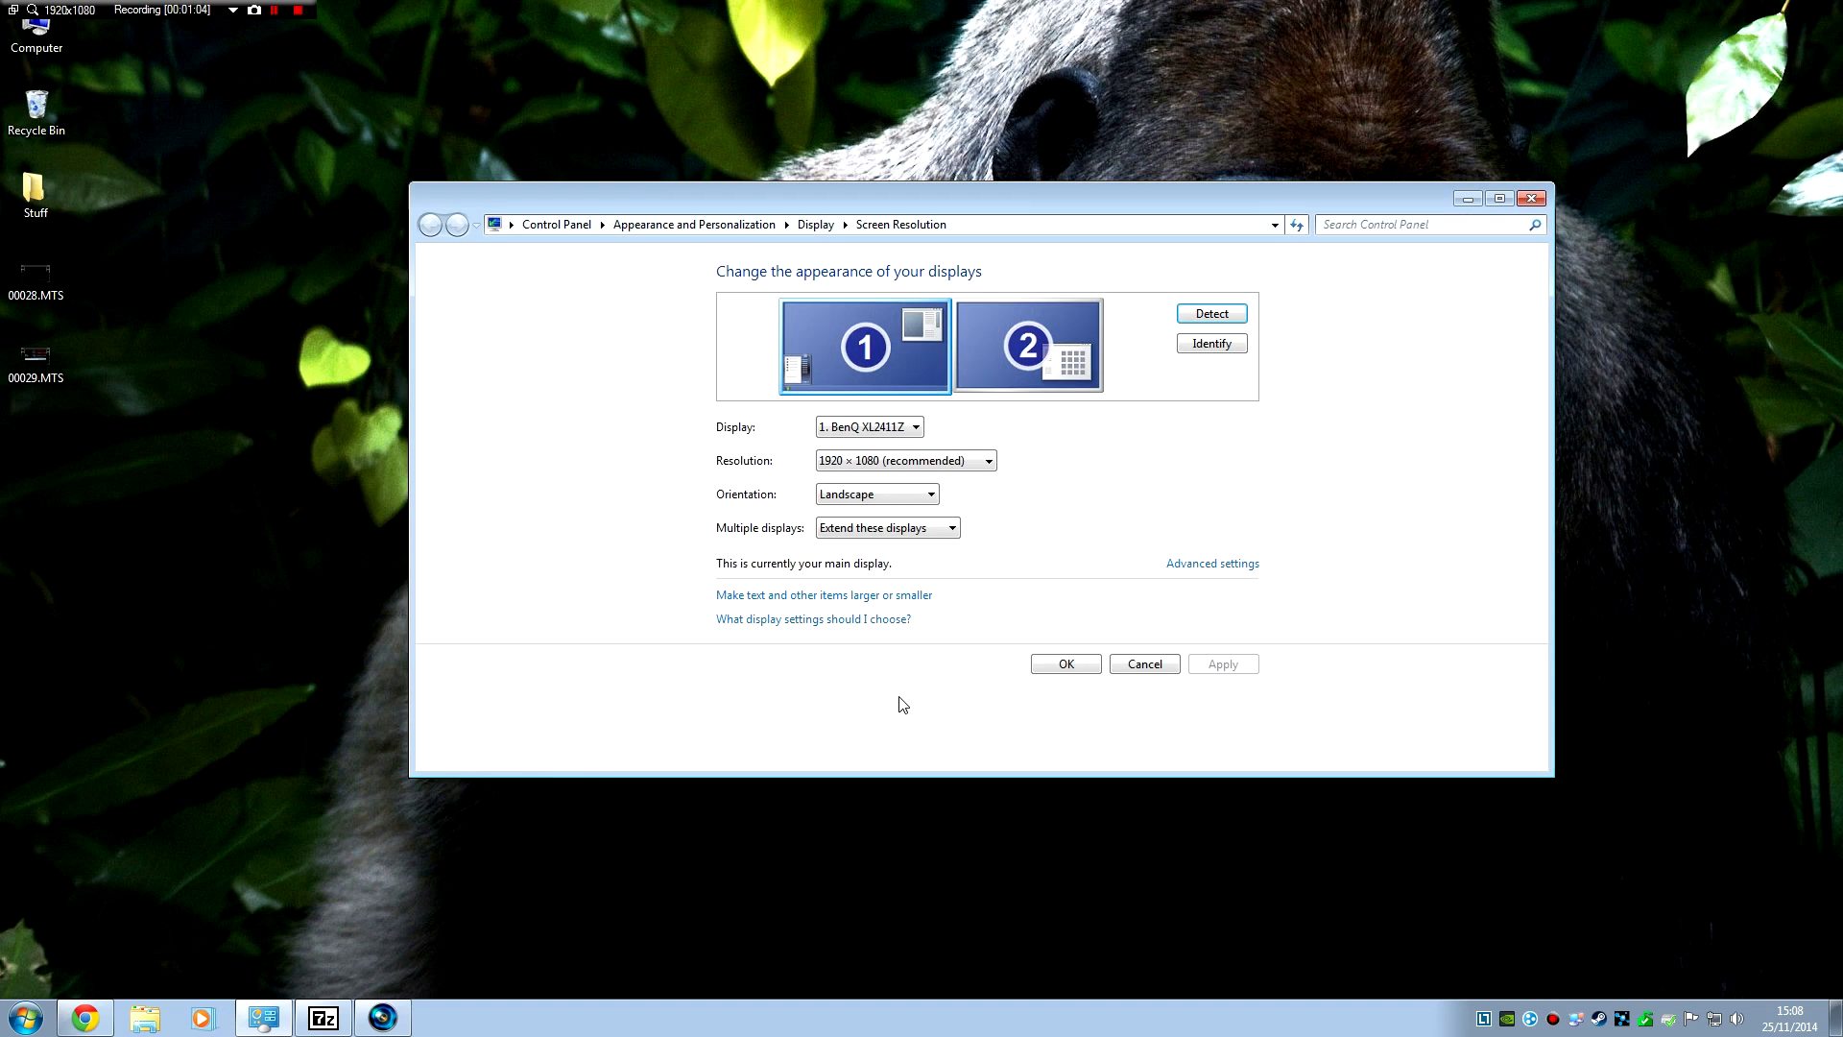
{"action": "right_click", "coordinate": [881, 358]}
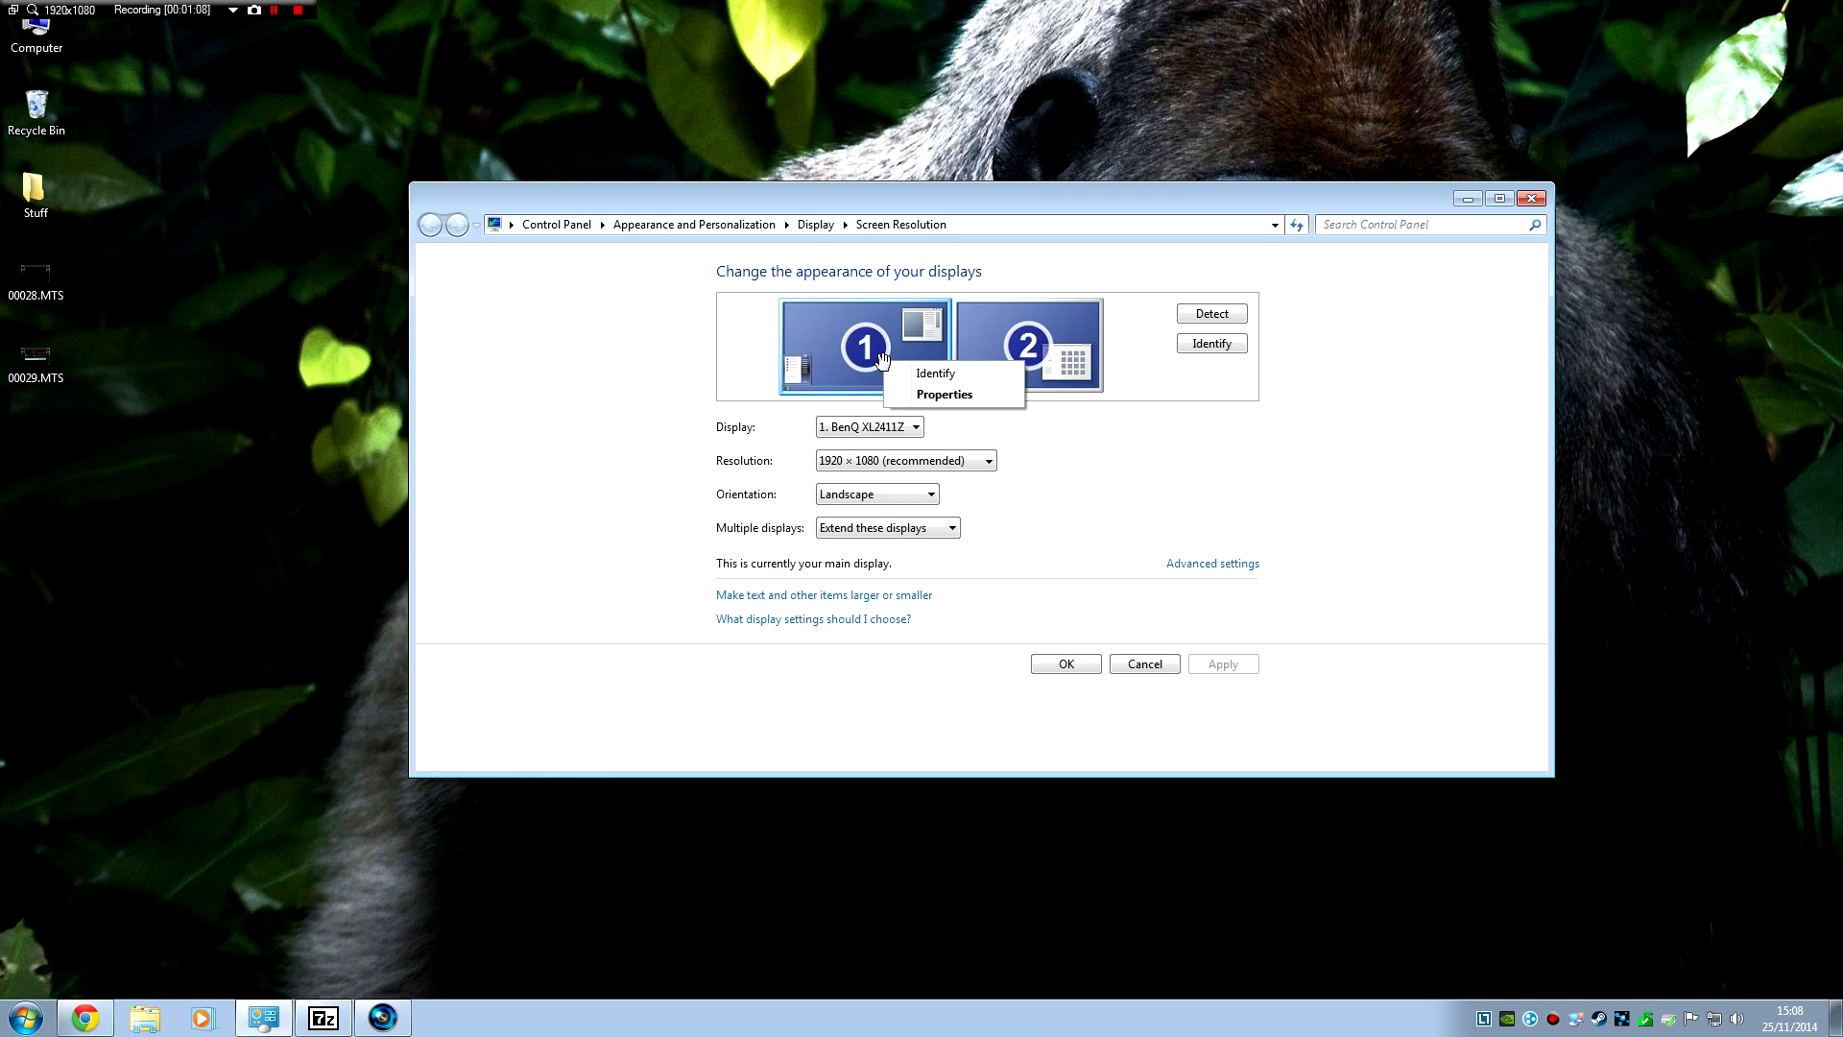
{"action": "left_click", "coordinate": [922, 400]}
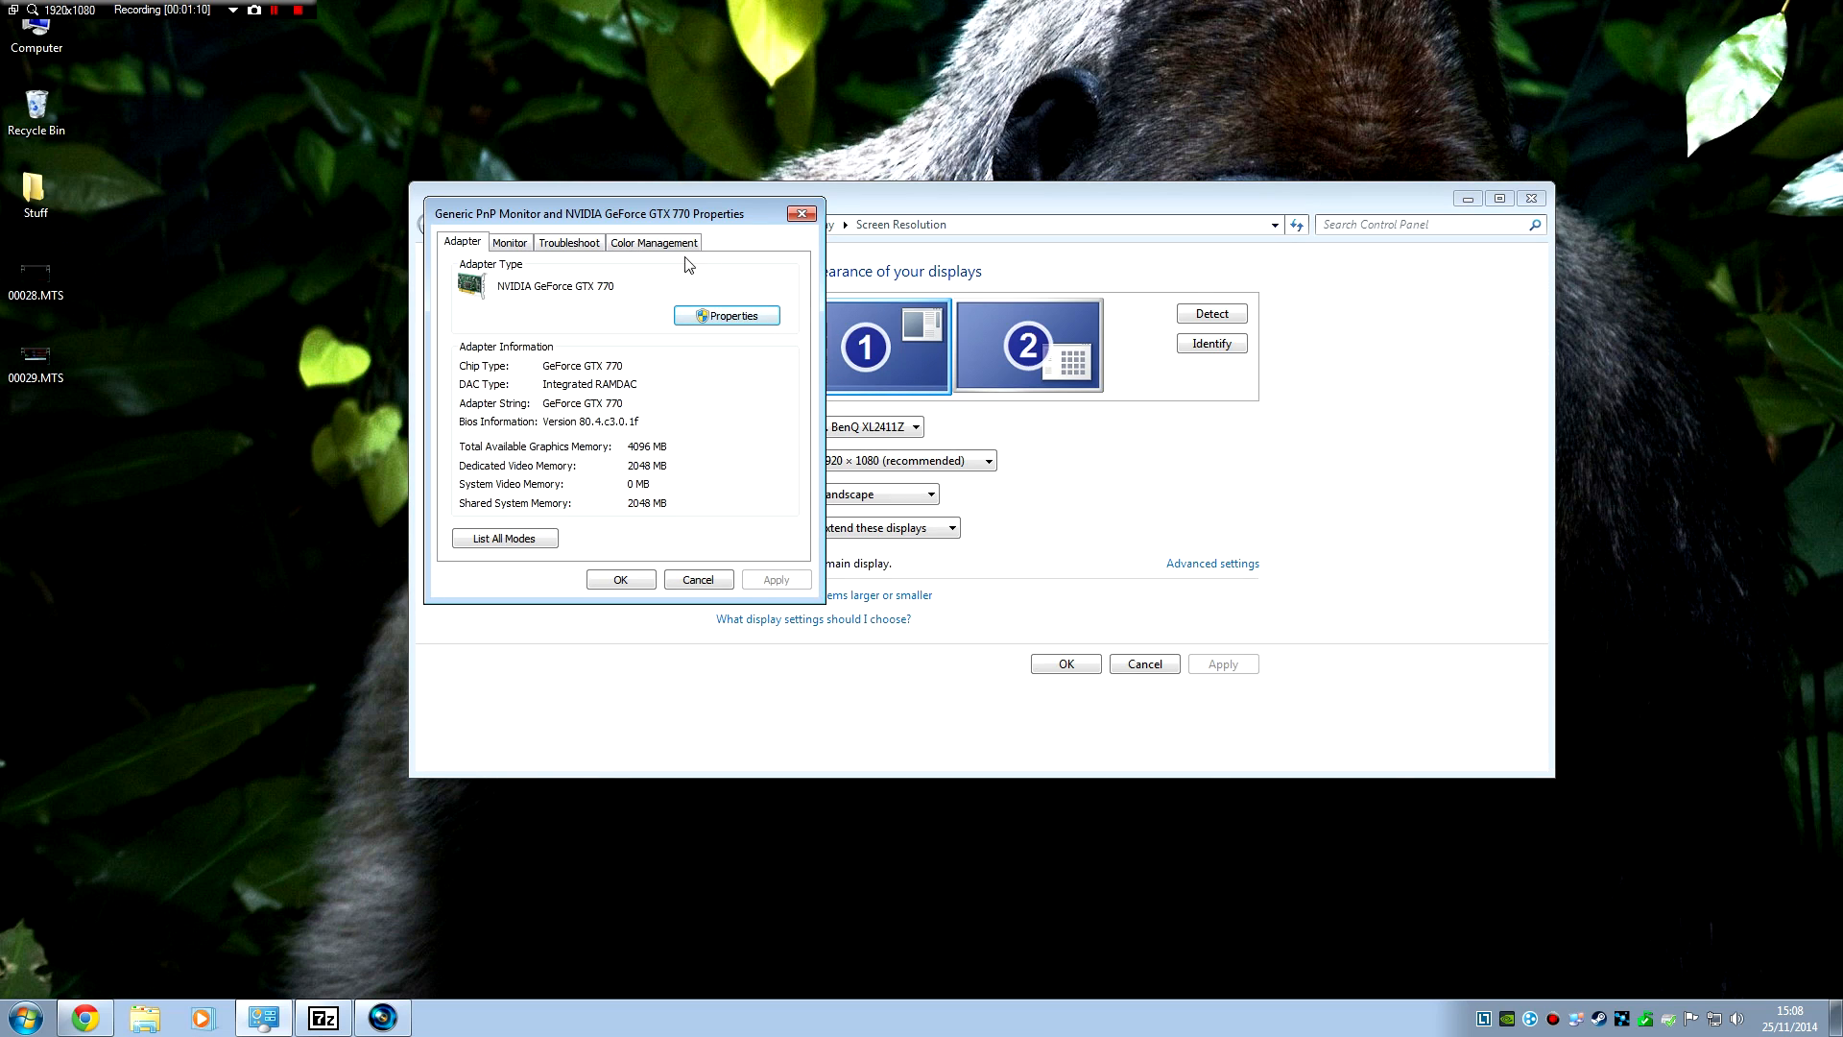
{"action": "left_click", "coordinate": [677, 246]}
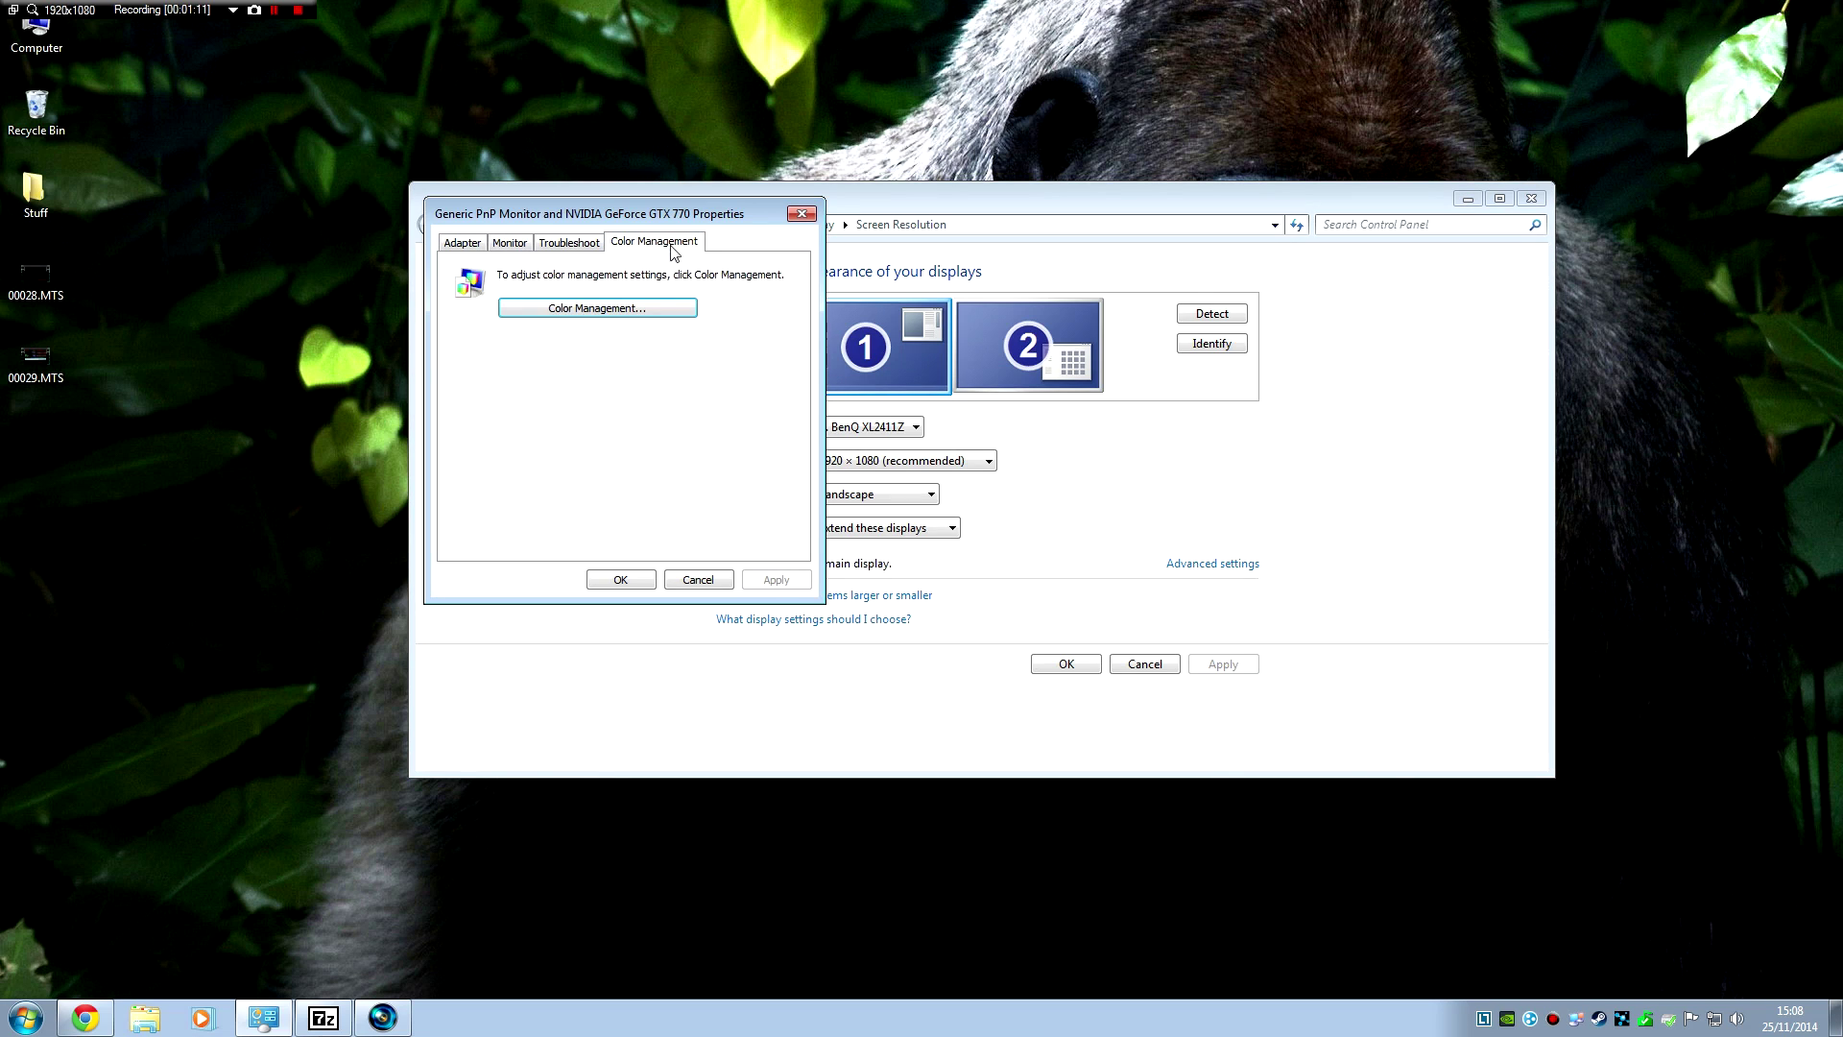
{"action": "left_click", "coordinate": [624, 318]}
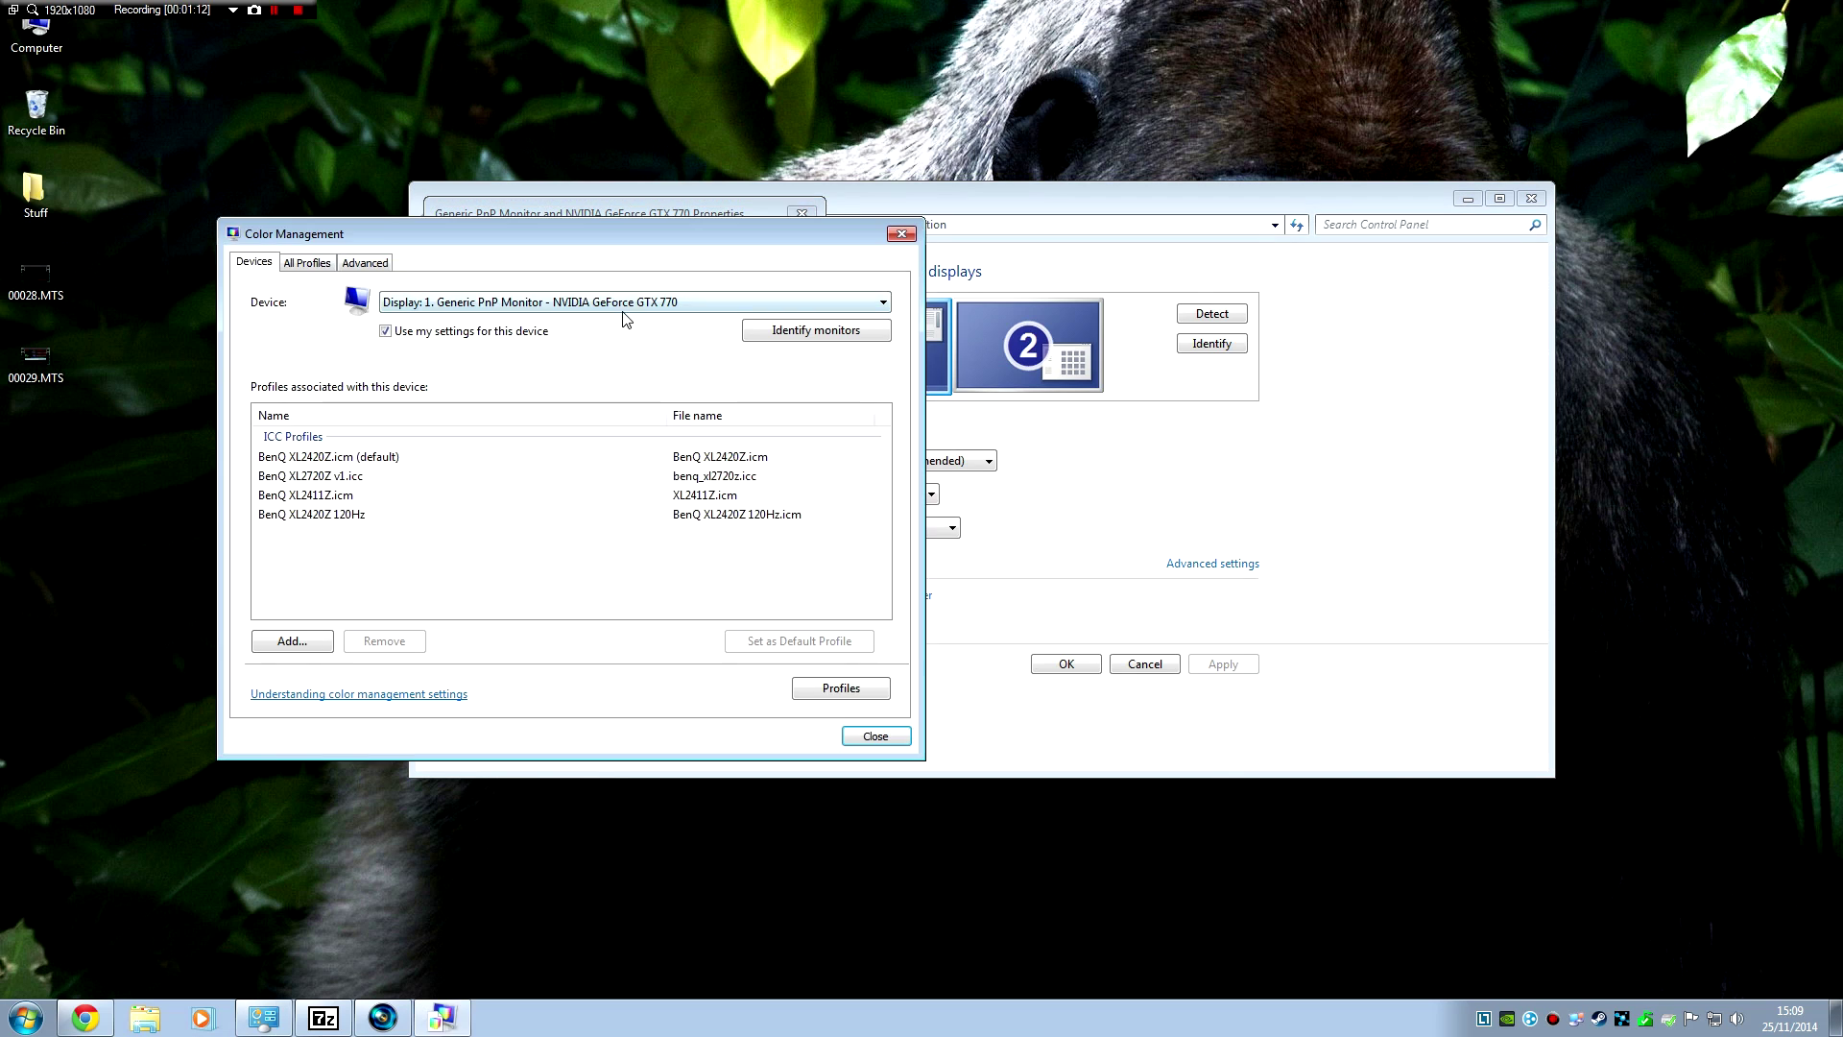
Enable Use Windows display calibration in the system defaults and return to the monitor's profile list
{"action": "left_click", "coordinate": [368, 265]}
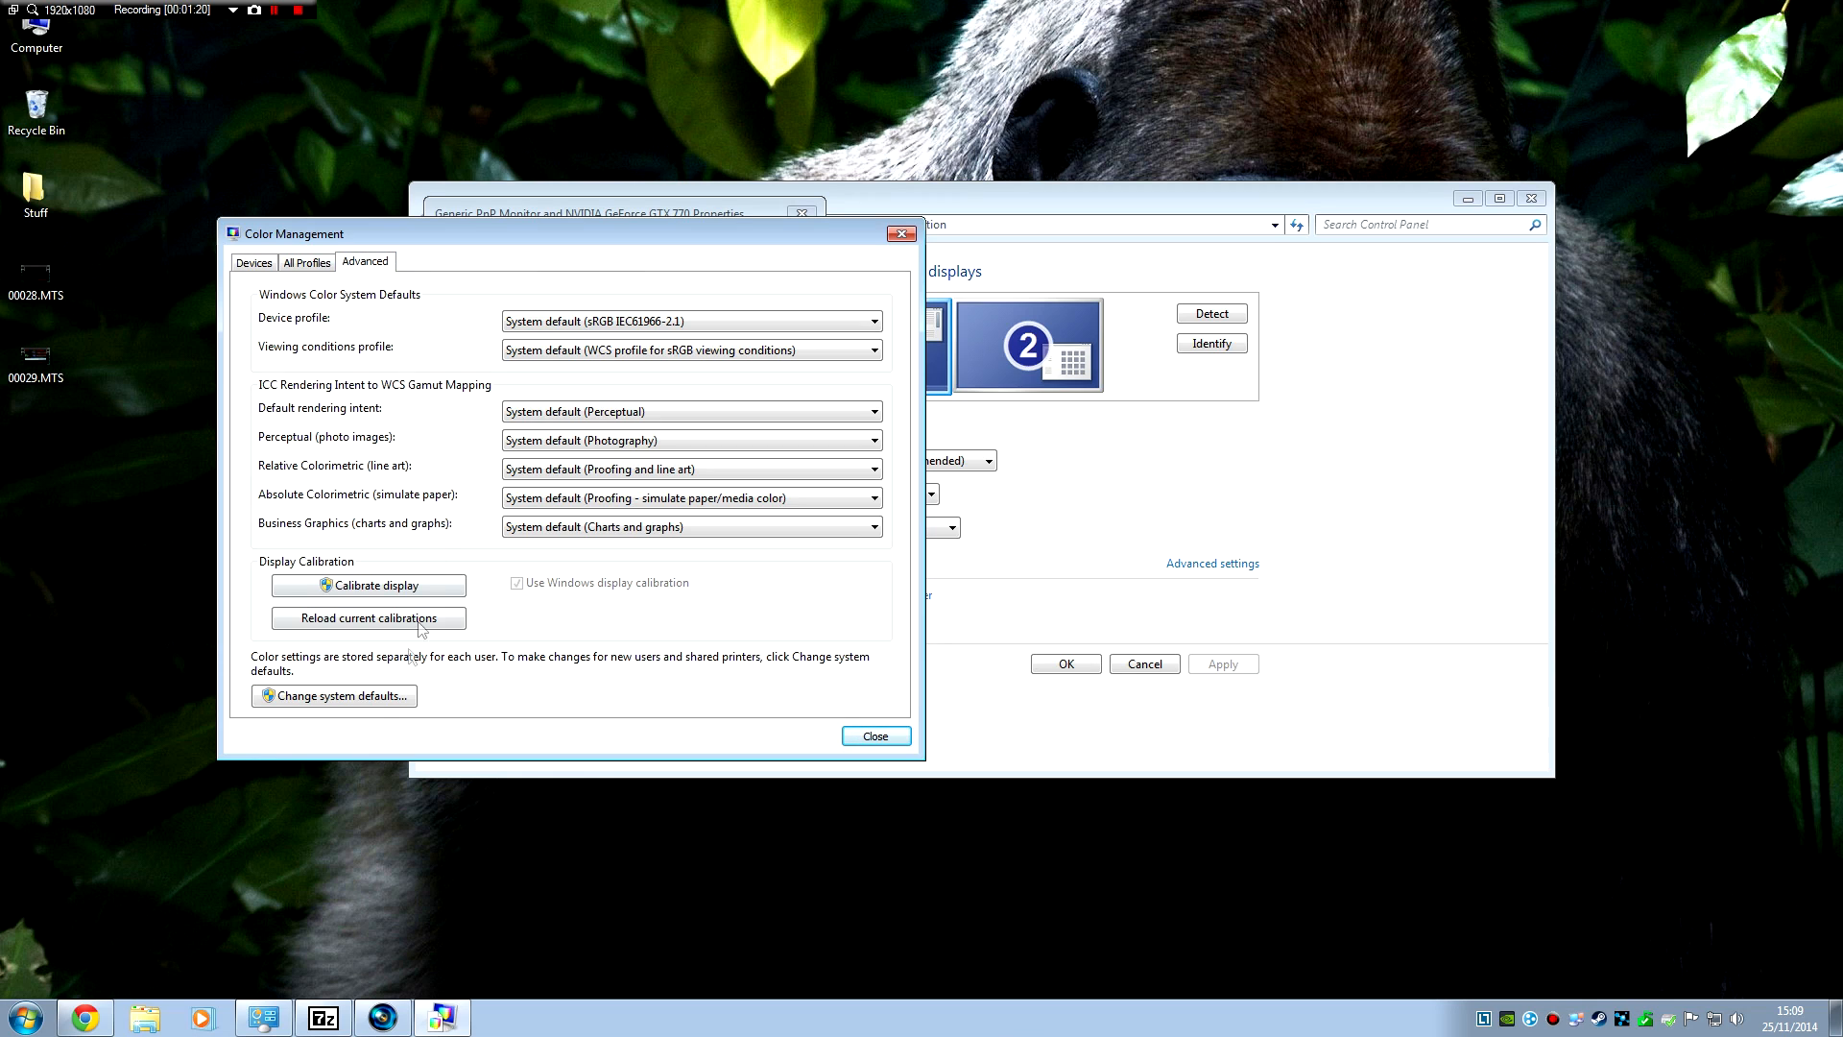
{"action": "left_click", "coordinate": [370, 703]}
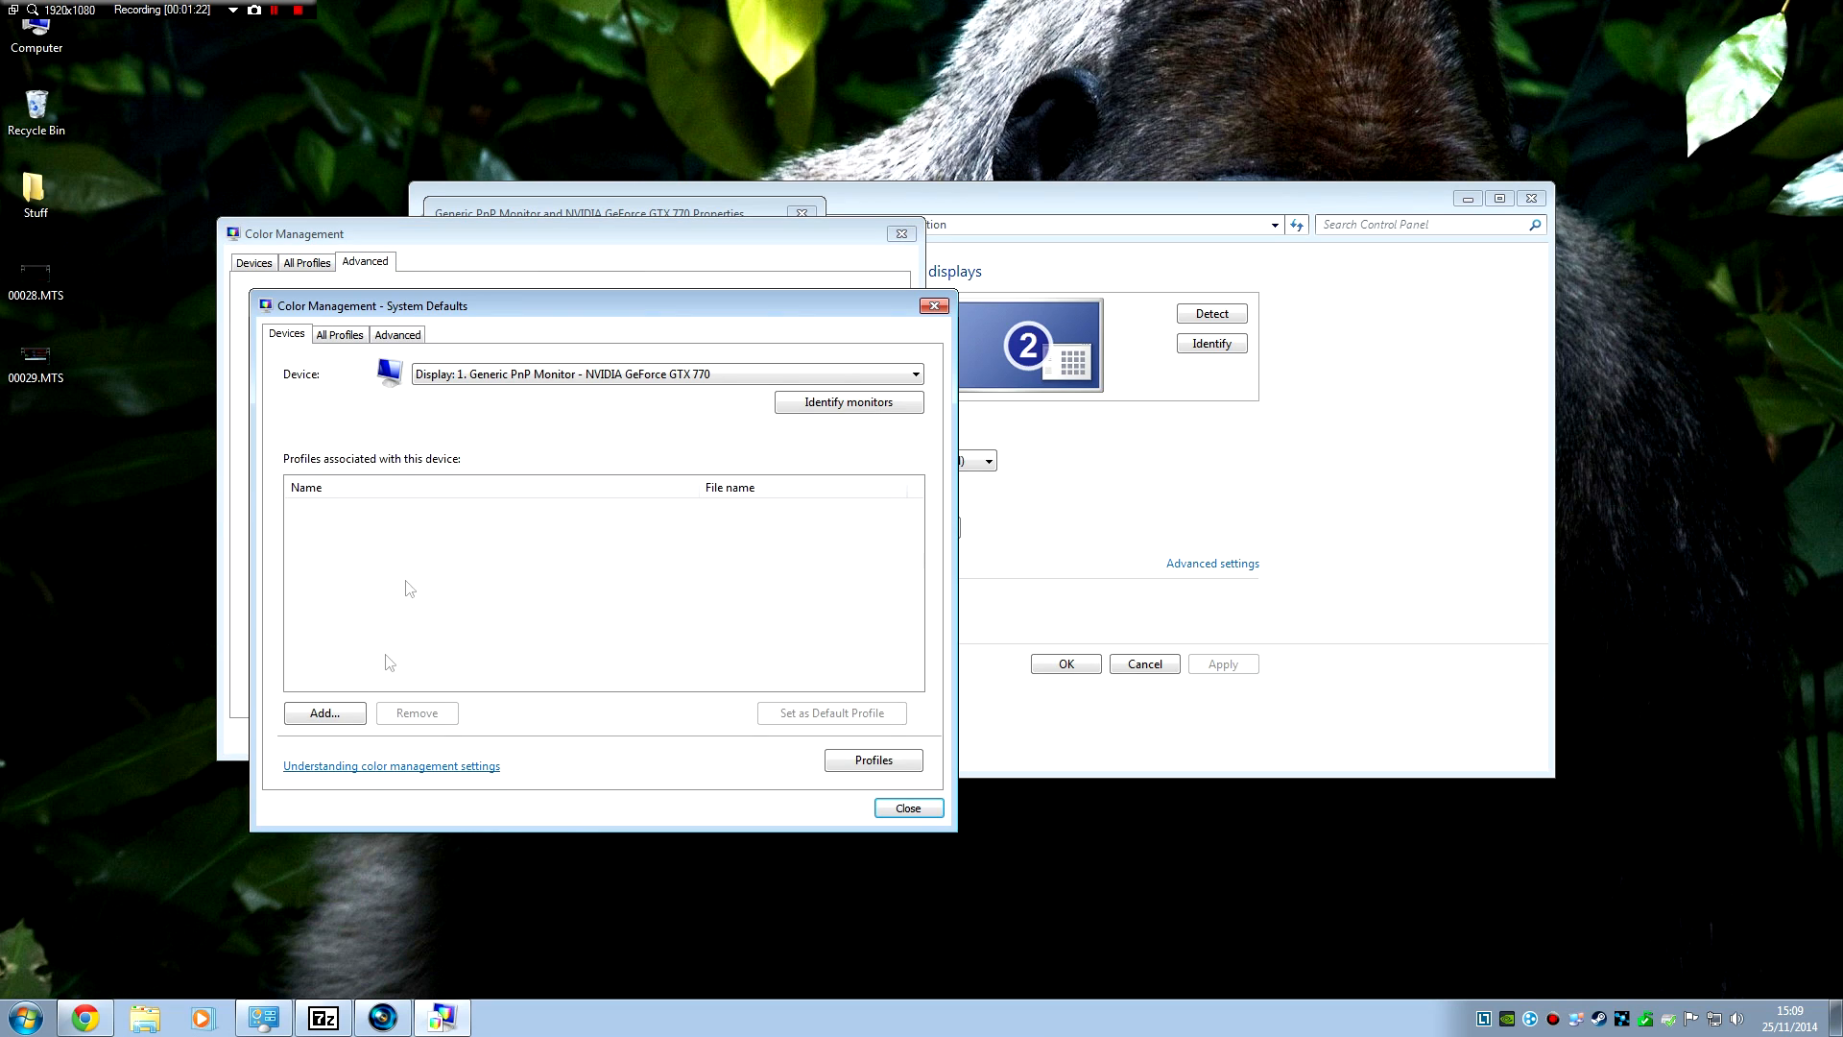
{"action": "left_click", "coordinate": [409, 340]}
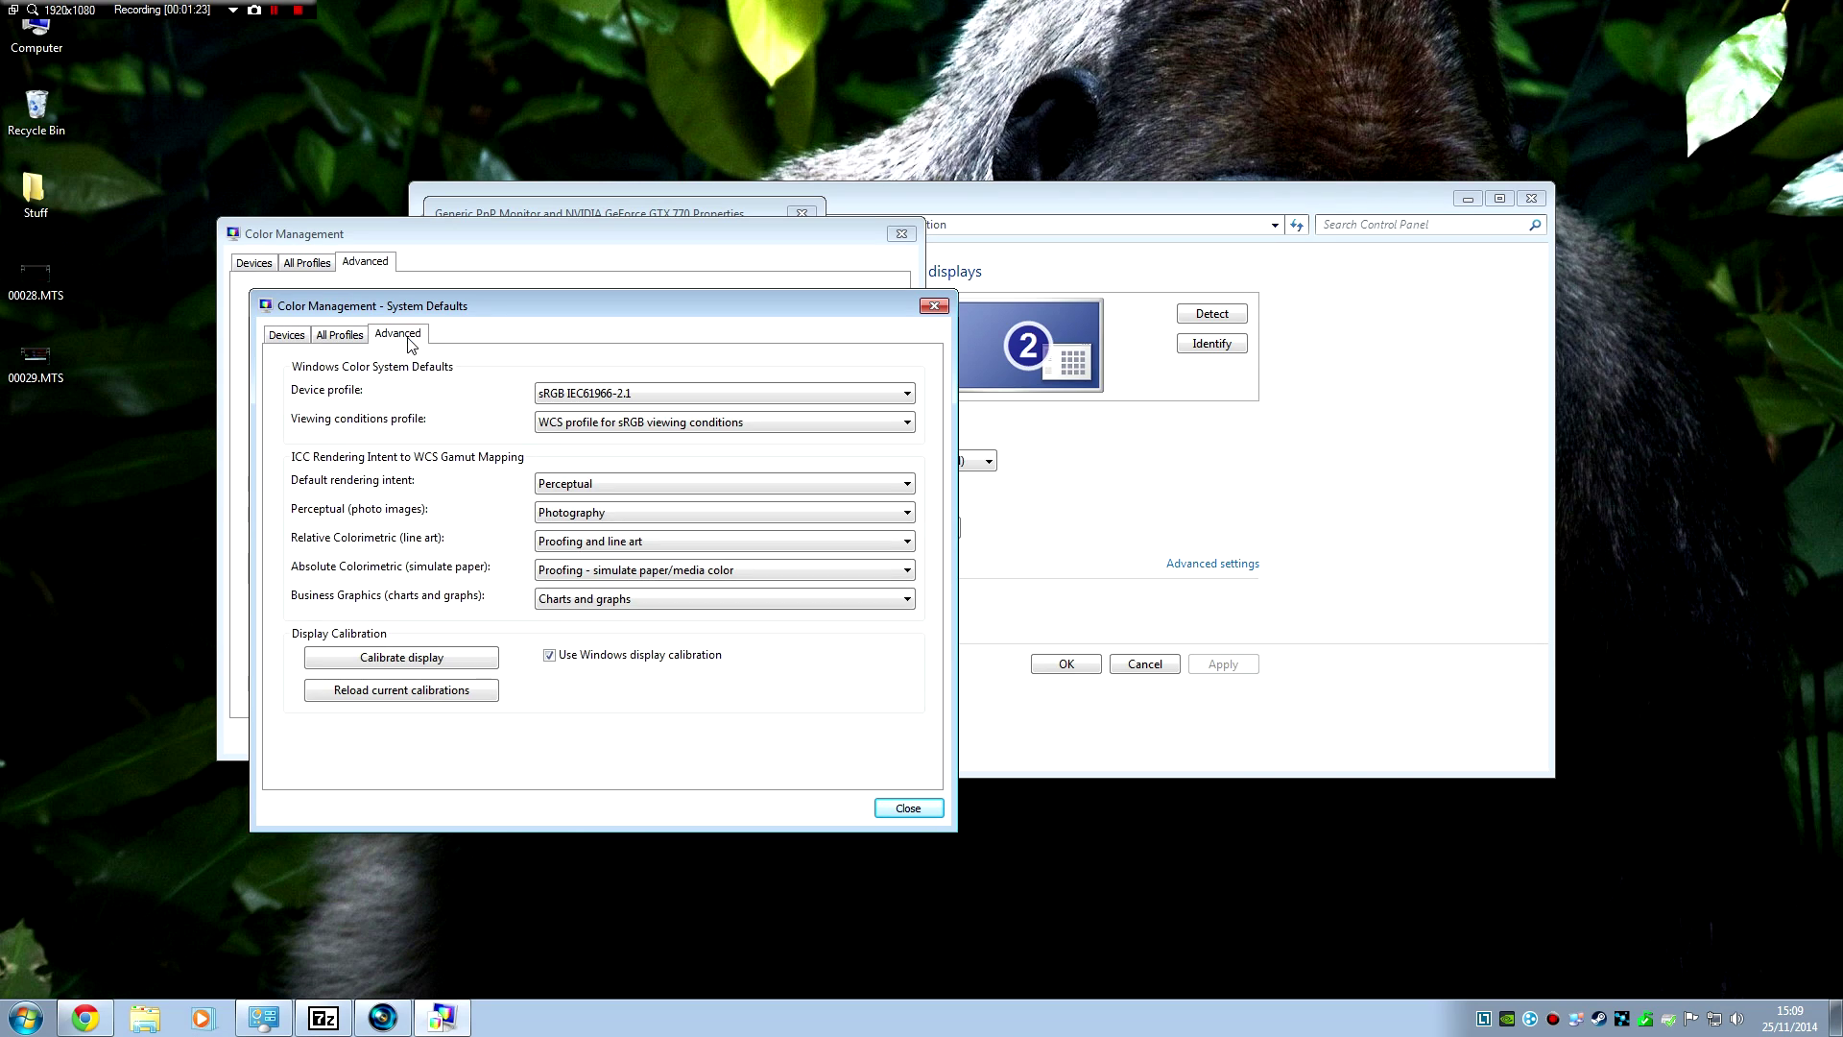
{"action": "left_click", "coordinate": [549, 655]}
{"action": "left_click", "coordinate": [908, 807]}
{"action": "left_click", "coordinate": [271, 284]}
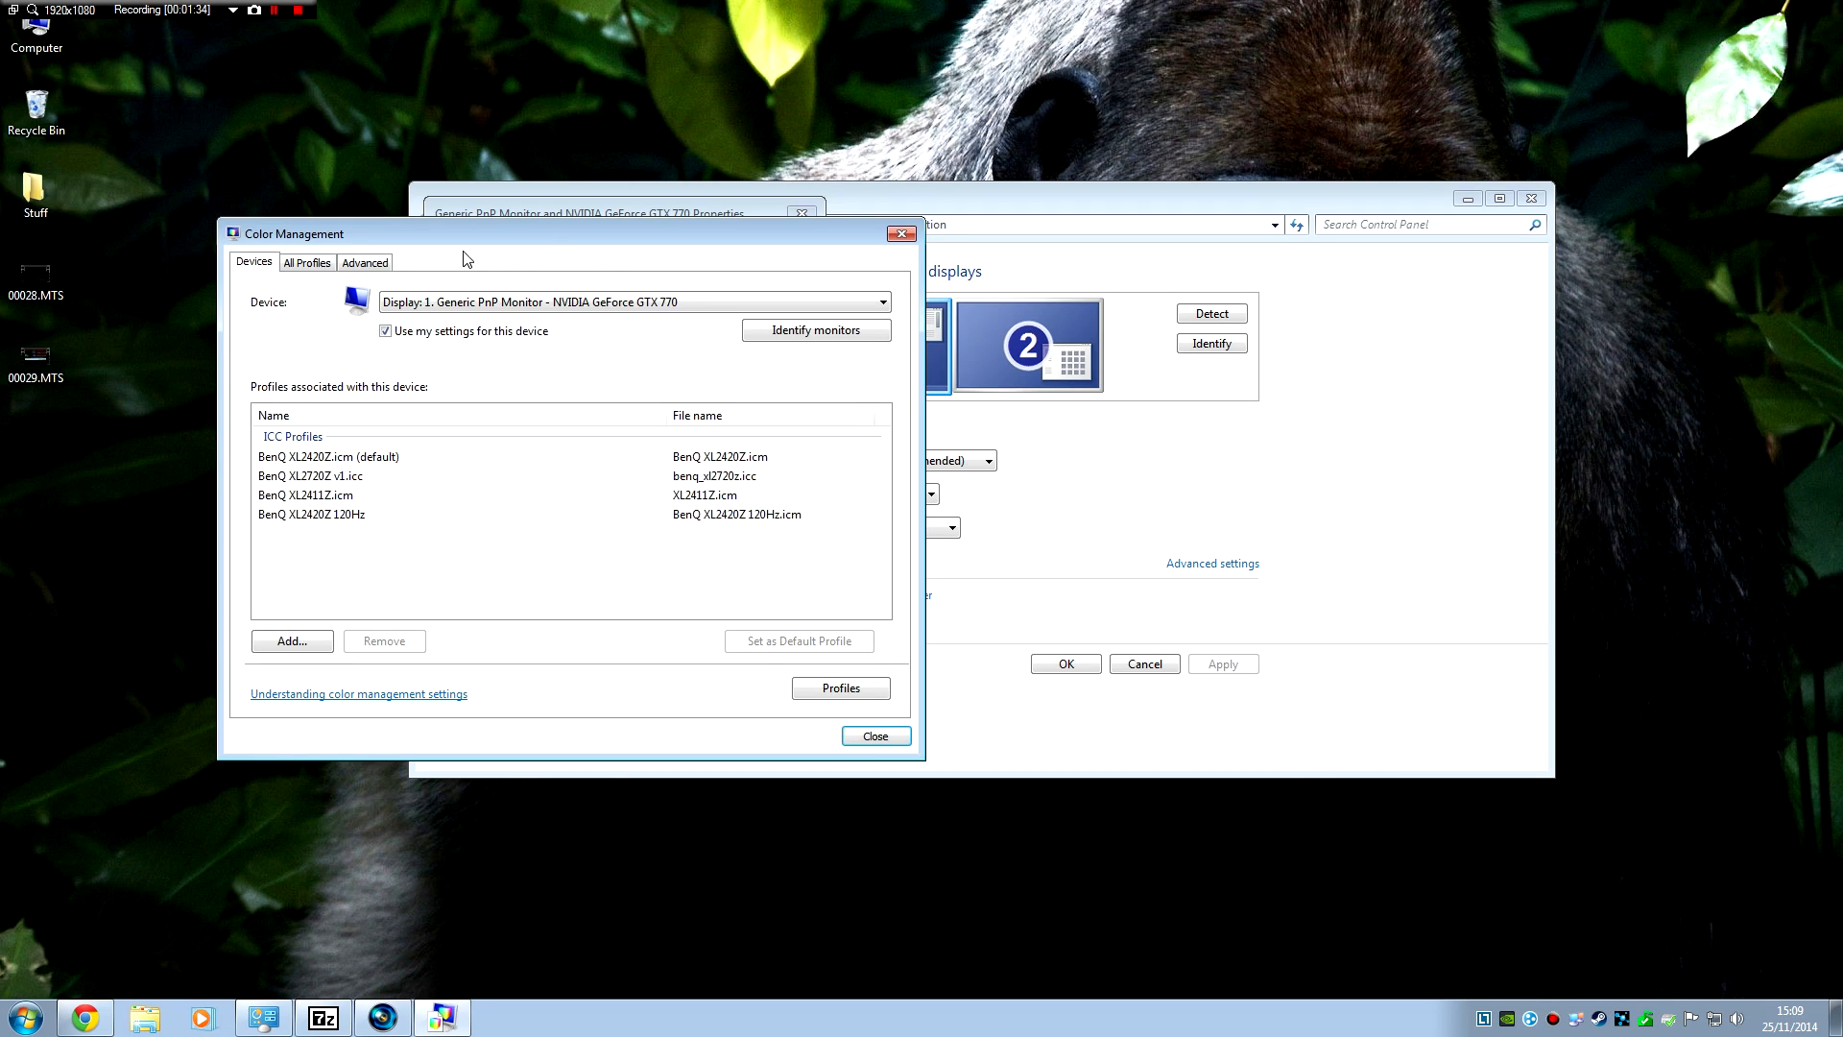
Browse for another profile to associate with the monitor, then cancel without adding one
{"action": "left_click_drag", "start_coordinate": [549, 244], "coordinate": [794, 253]}
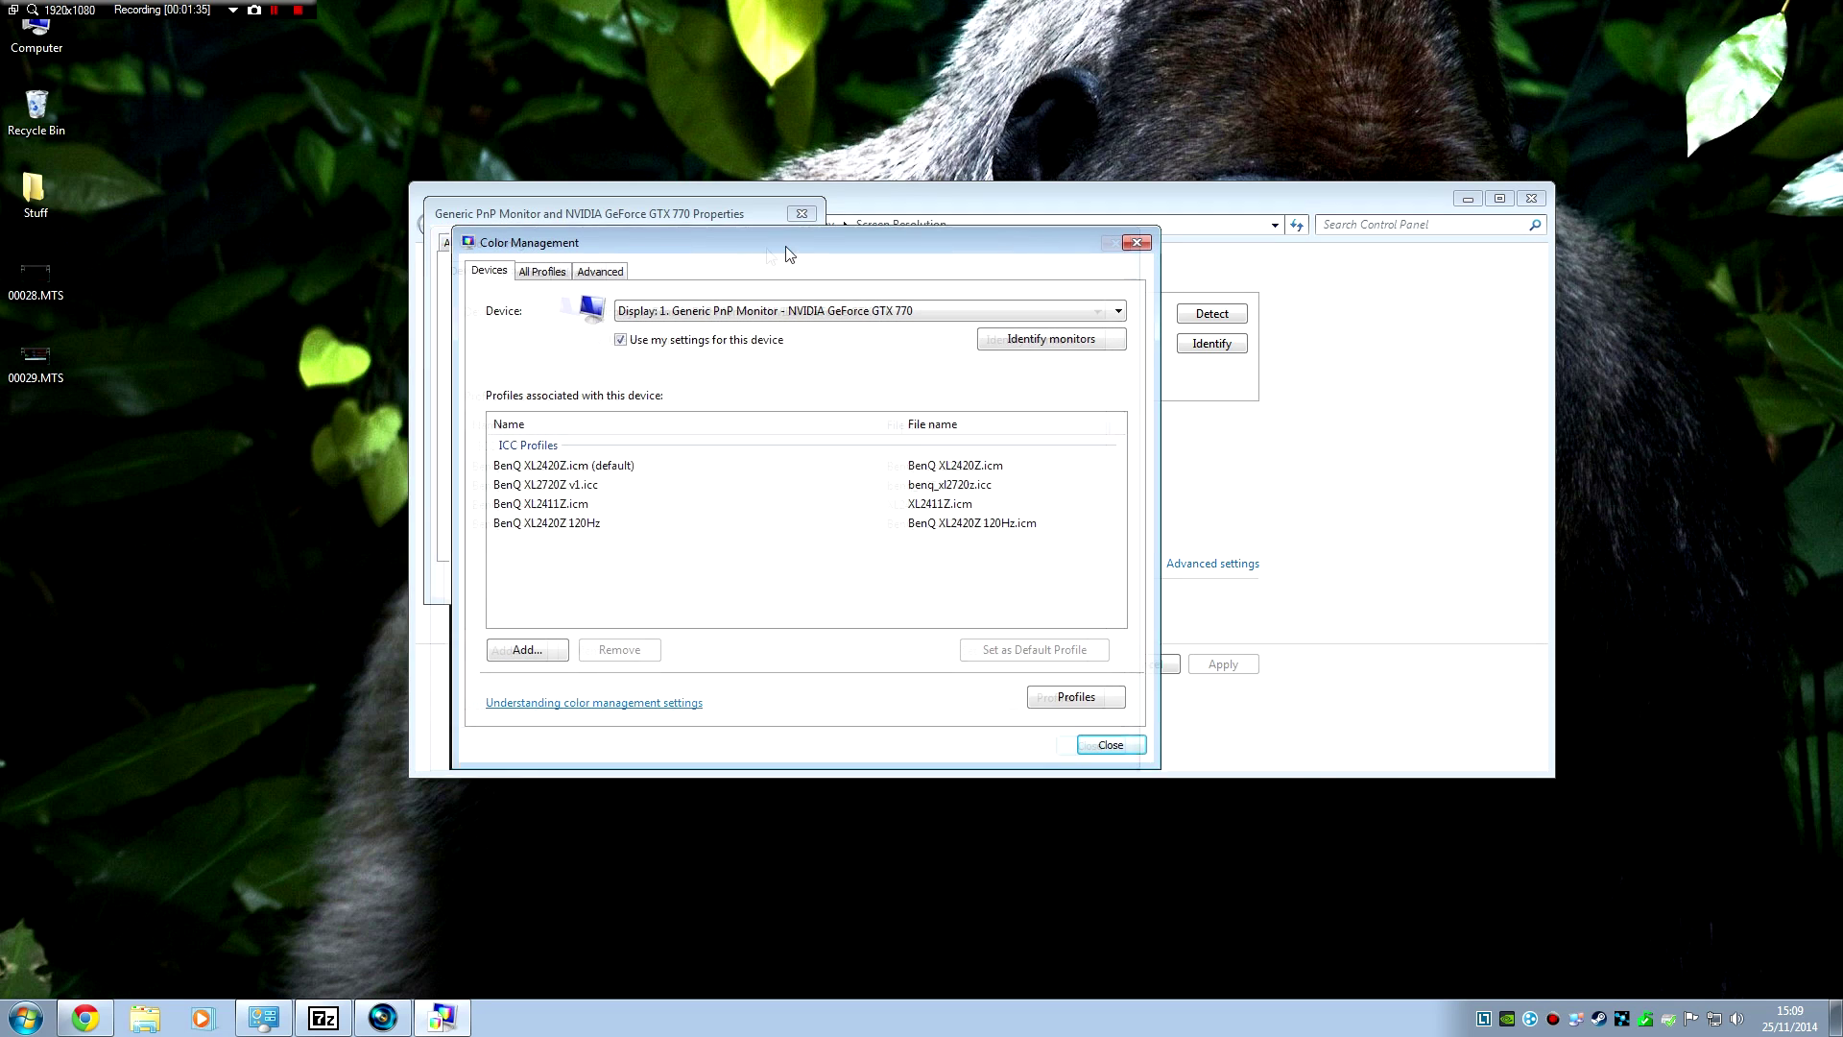
{"action": "left_click", "coordinate": [561, 653]}
{"action": "left_click", "coordinate": [561, 547]}
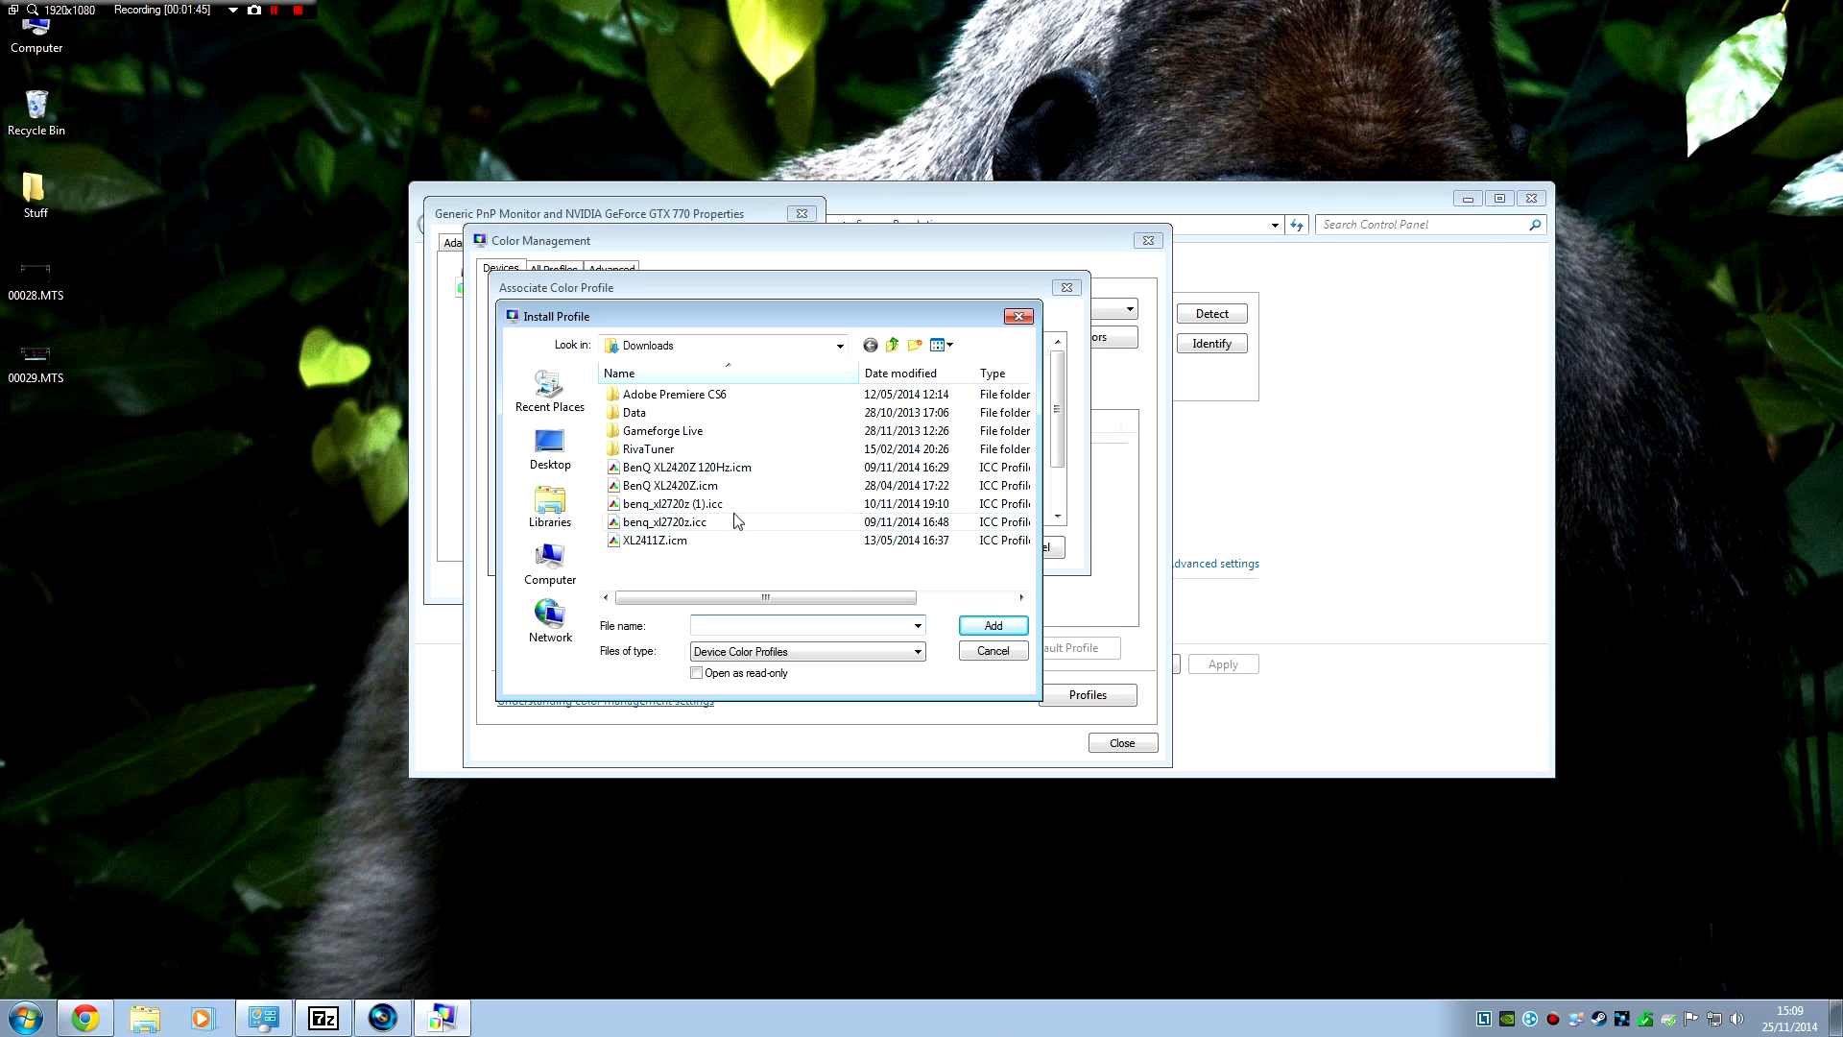
{"action": "left_click", "coordinate": [993, 651]}
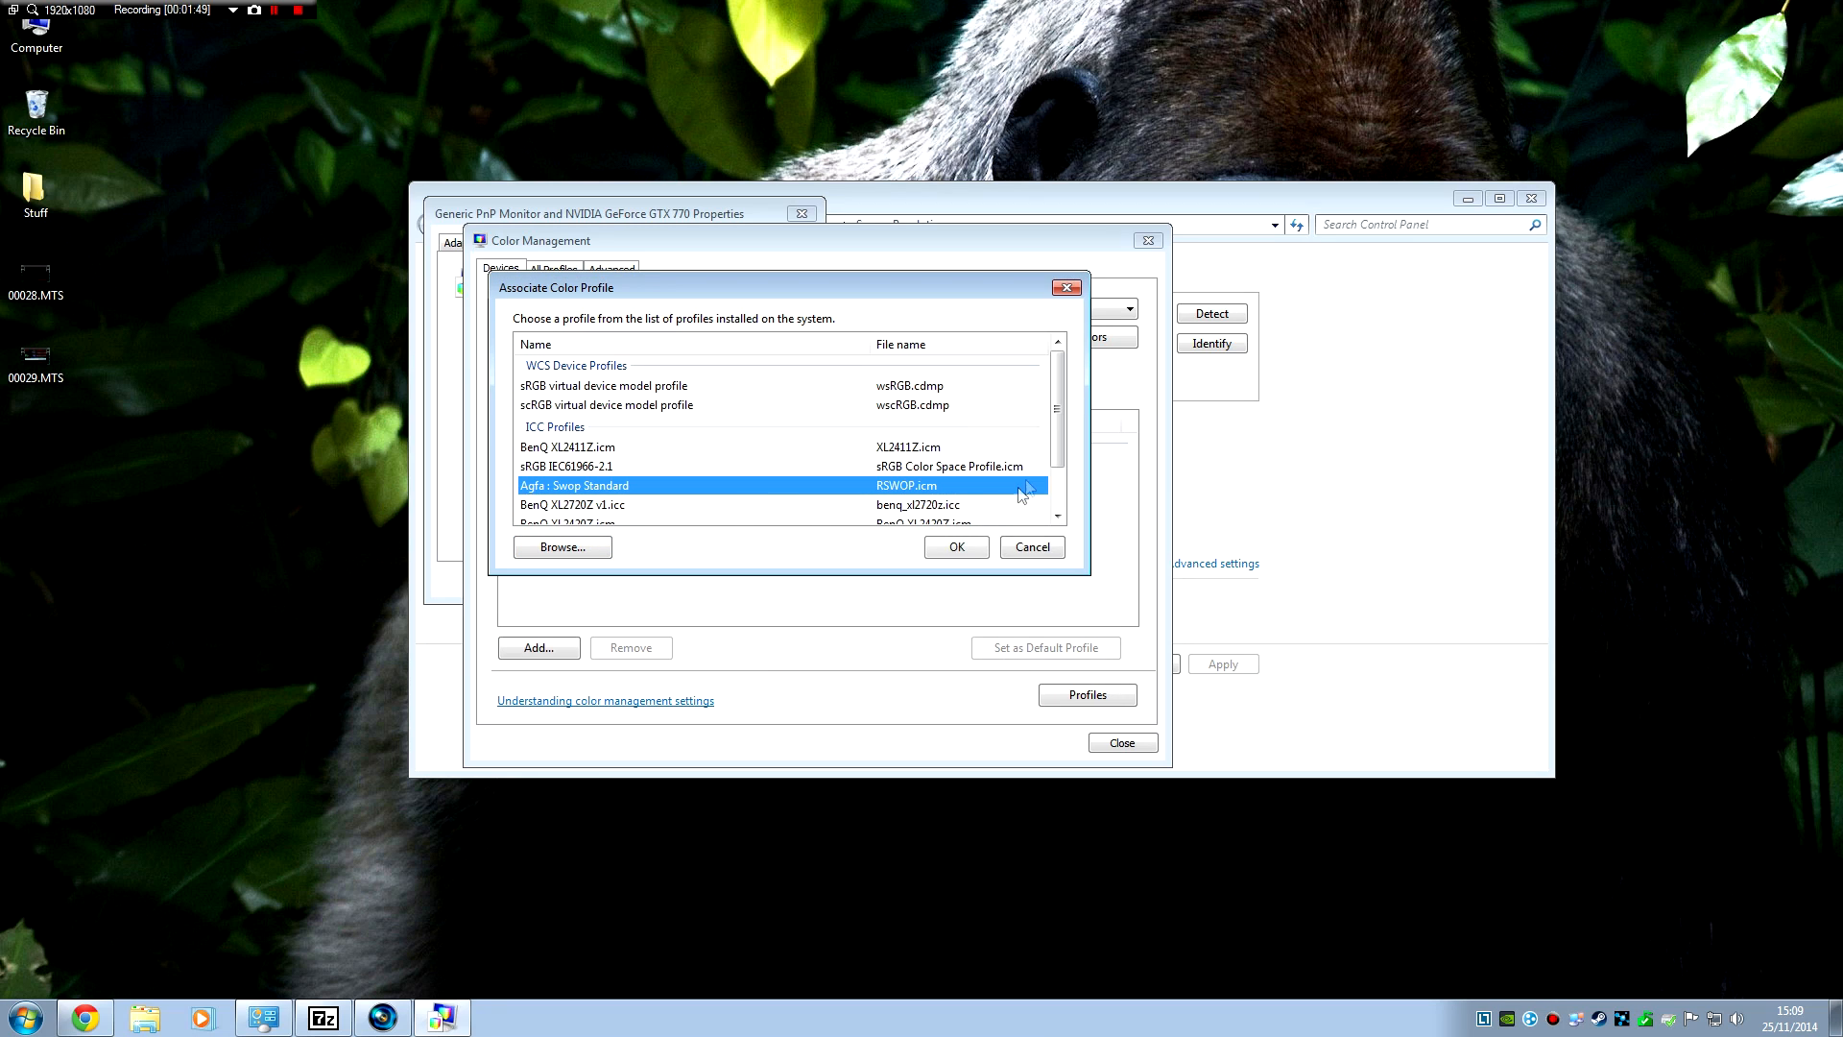
{"action": "left_click", "coordinate": [1008, 550]}
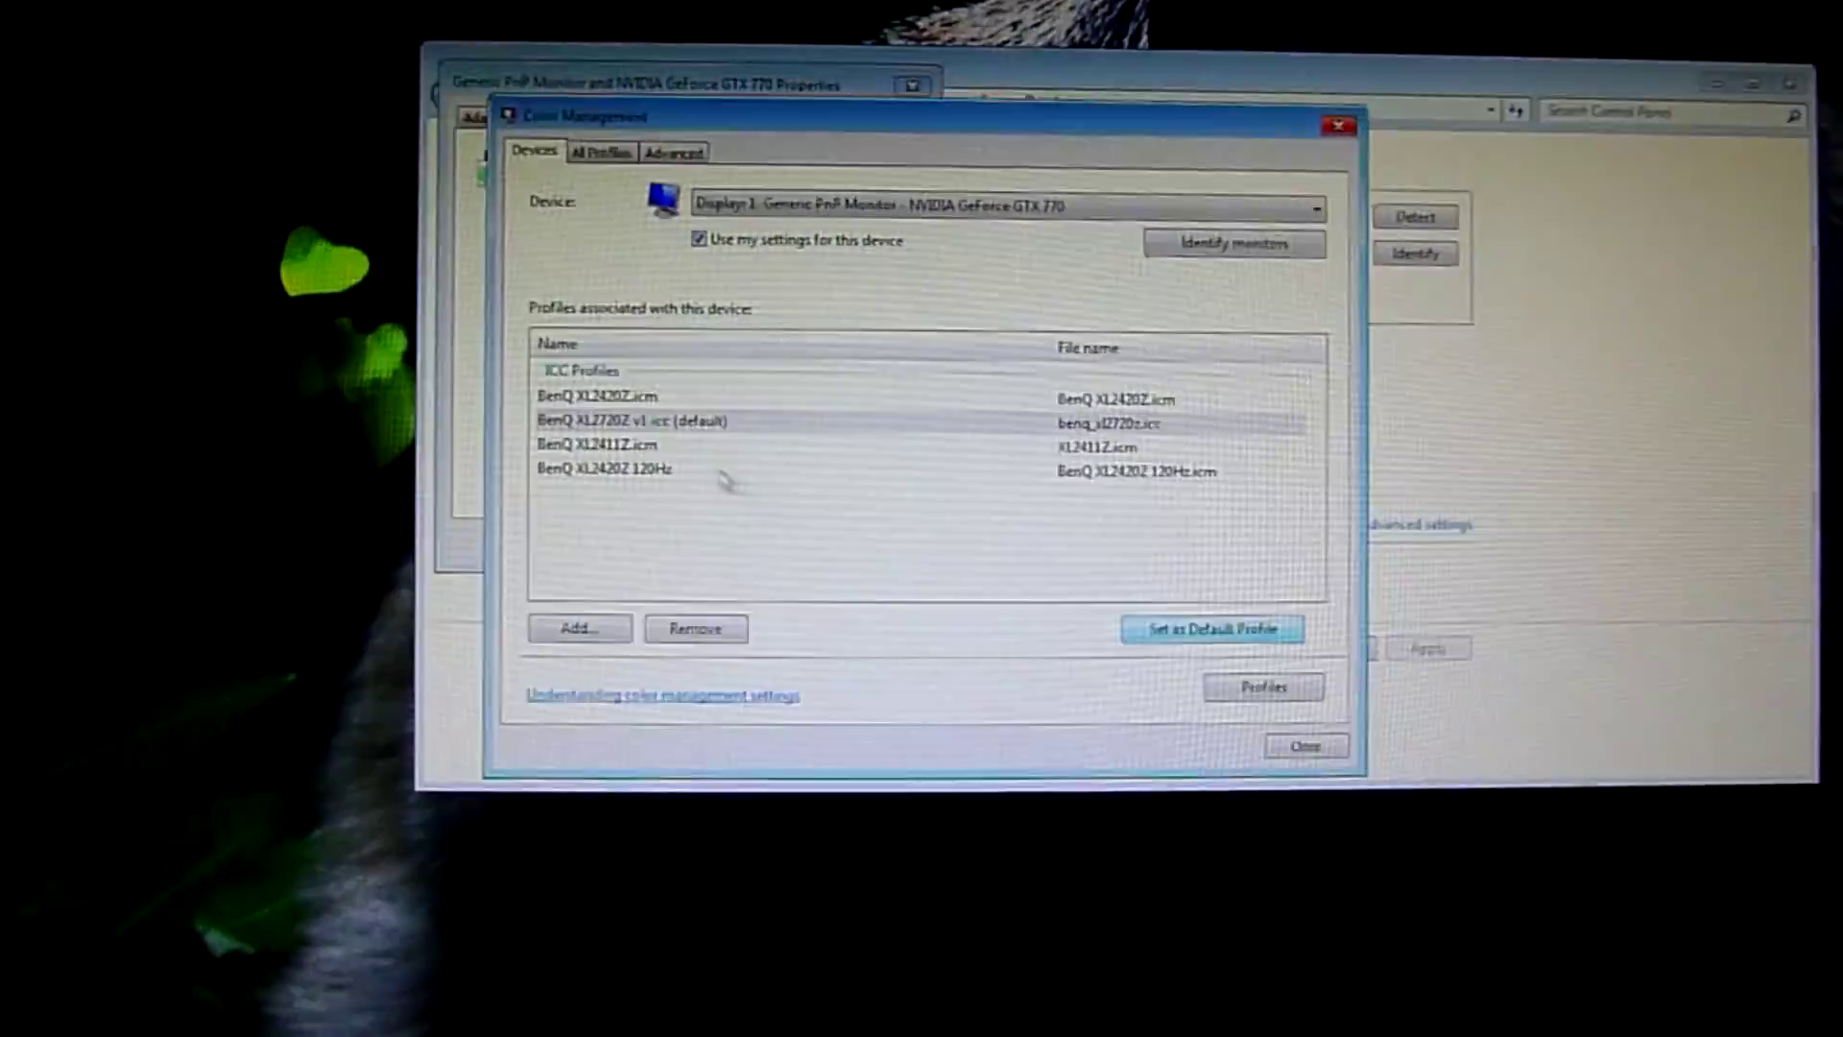
Try XL2411Z and 120Hz profiles, settle on BenQ XL2420Z.icm as default, and close Color Management
{"action": "left_click", "coordinate": [576, 451]}
{"action": "left_click", "coordinate": [1209, 639]}
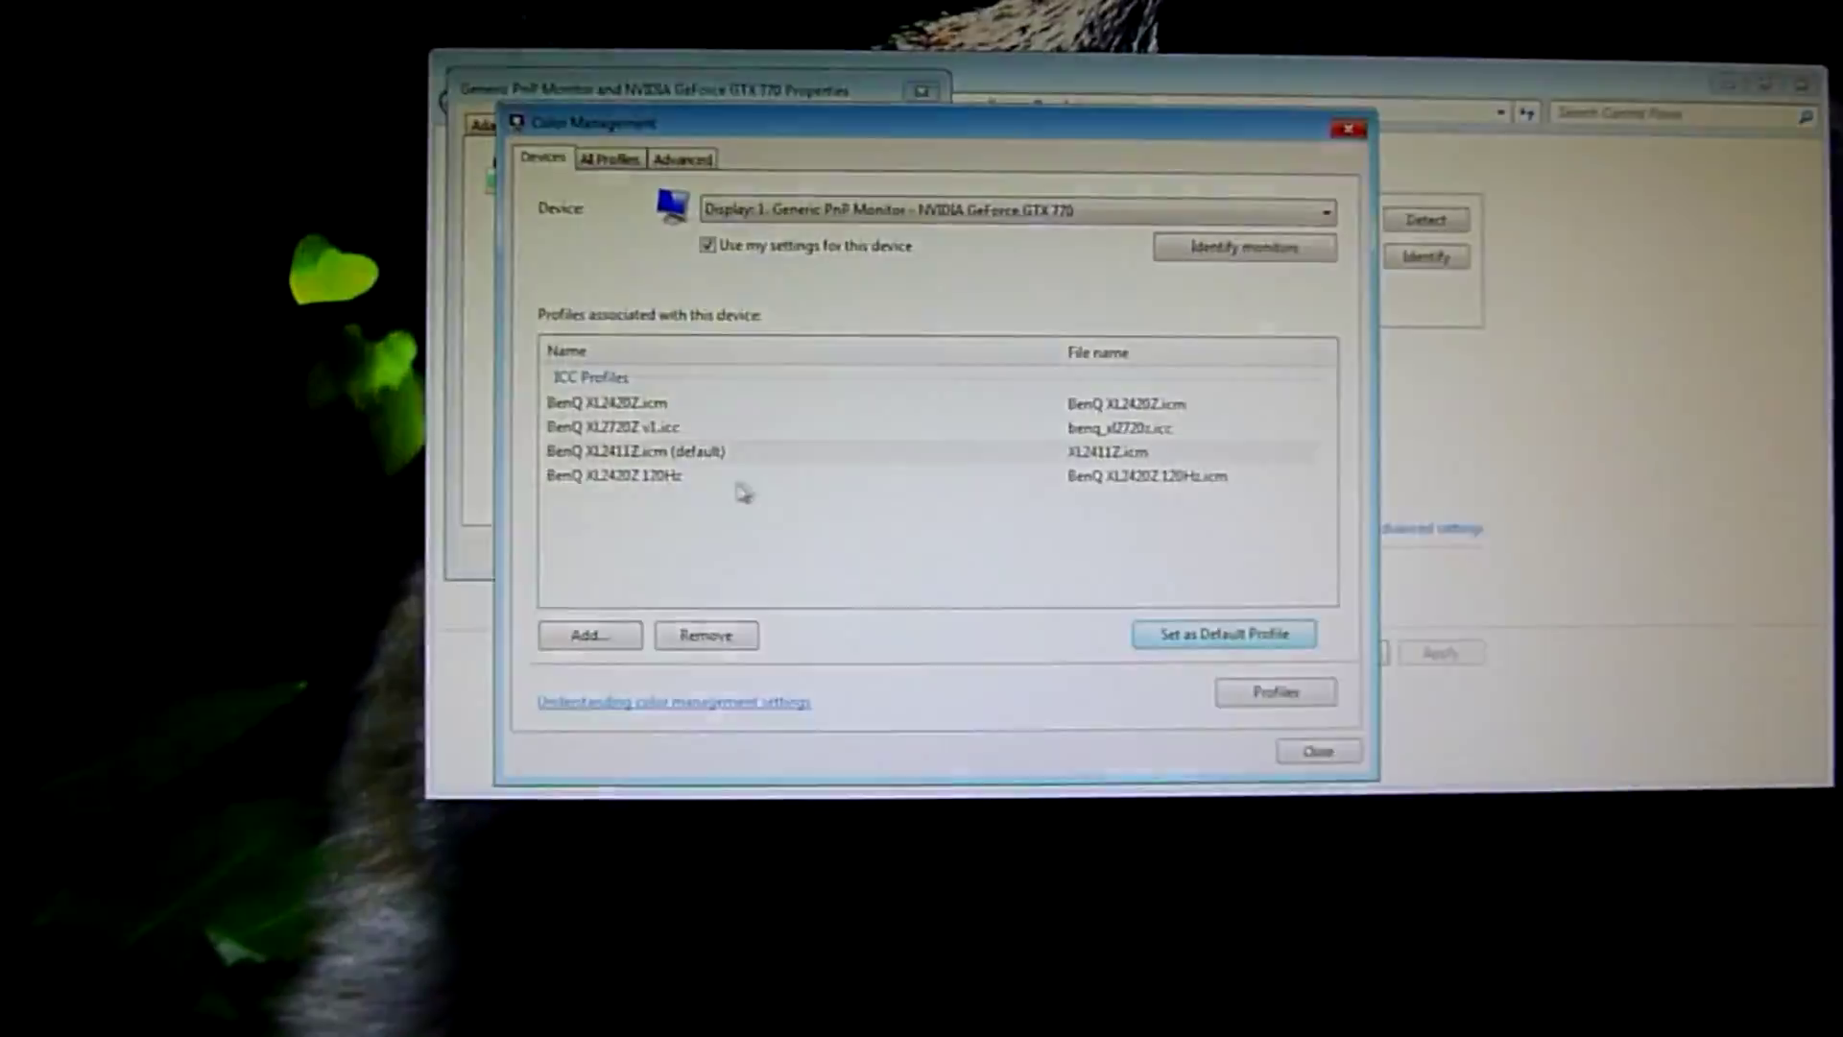
{"action": "left_click", "coordinate": [878, 478]}
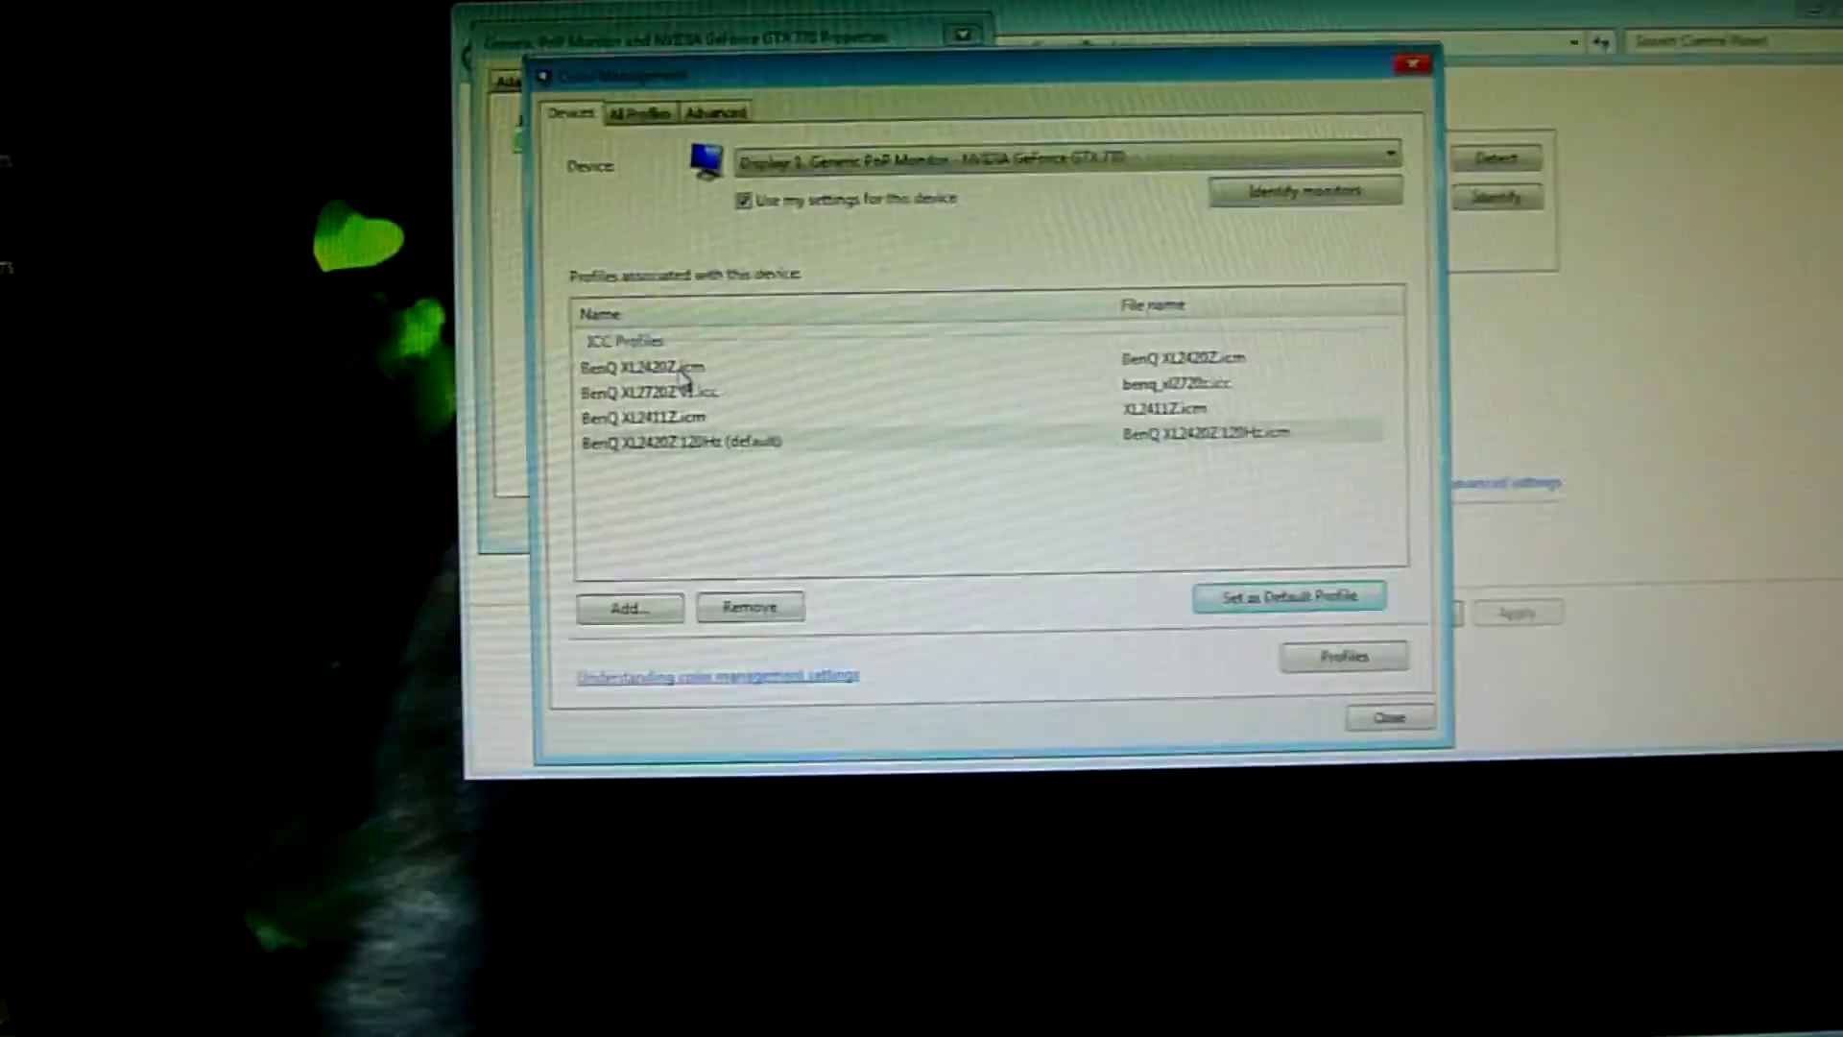
{"action": "left_click", "coordinate": [682, 374]}
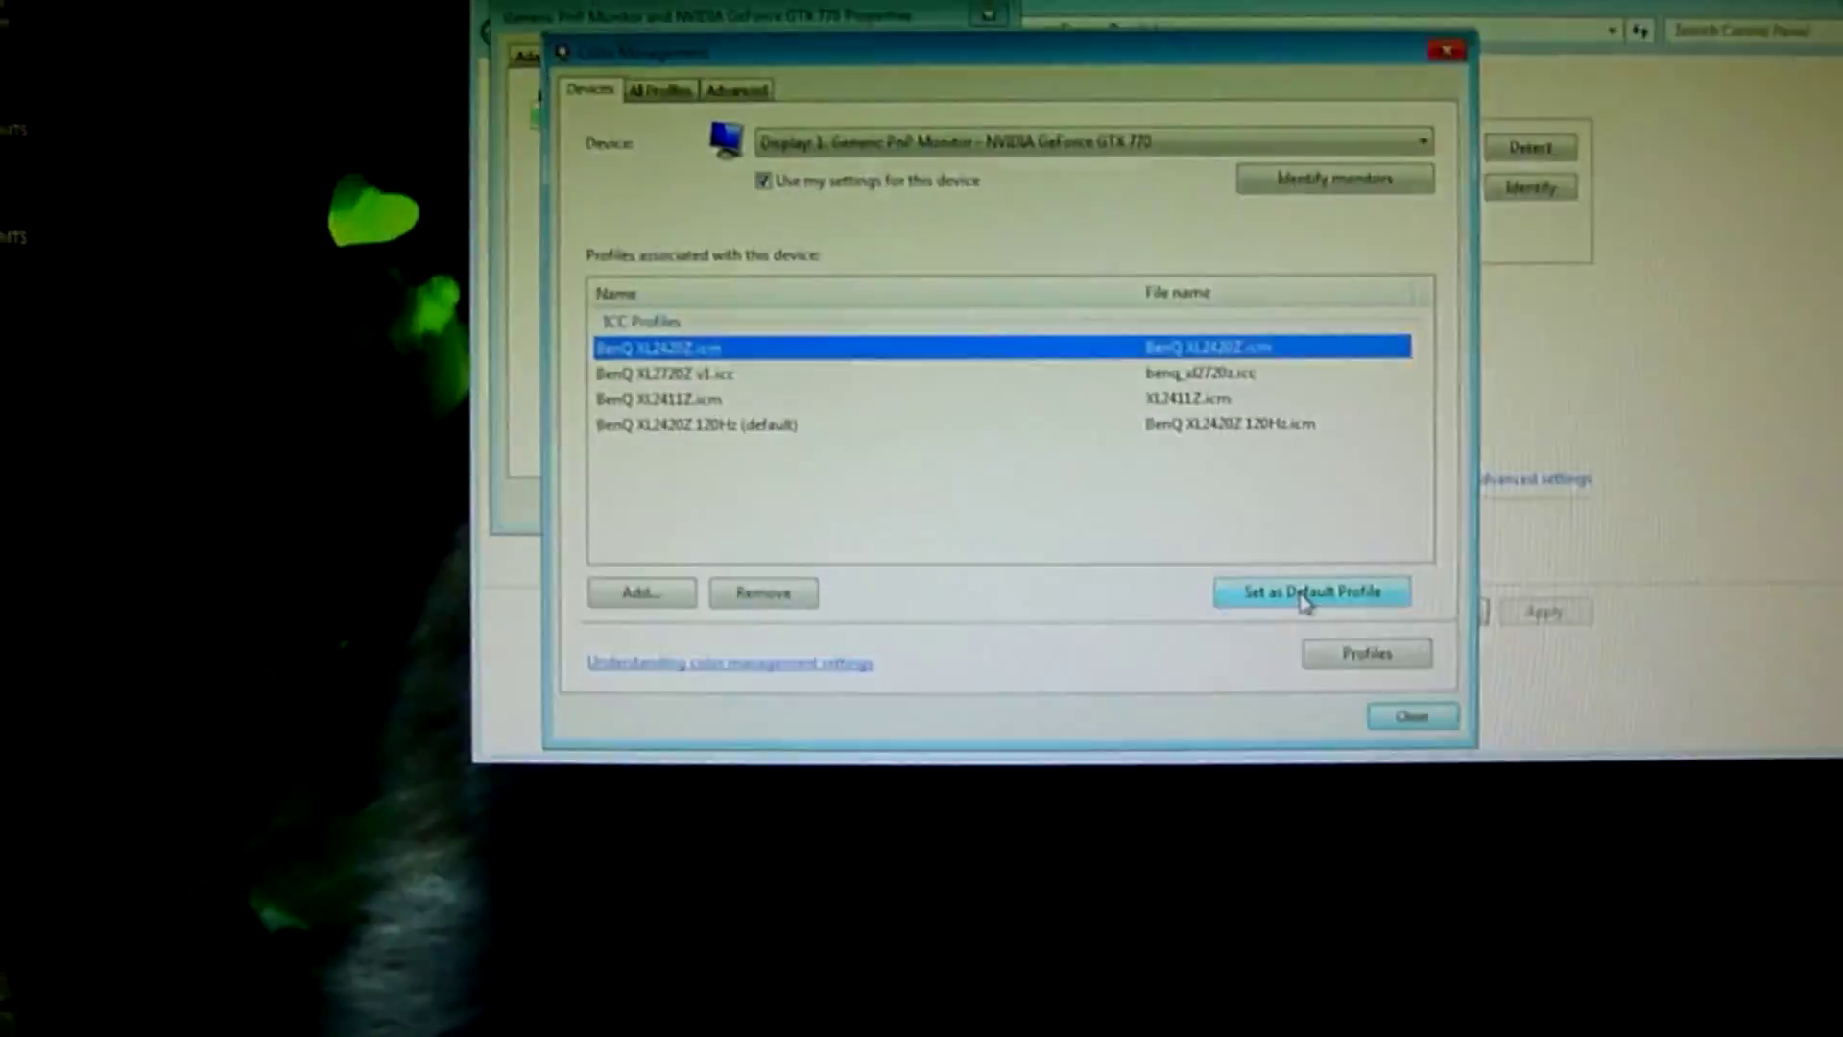
{"action": "left_click", "coordinate": [1306, 594]}
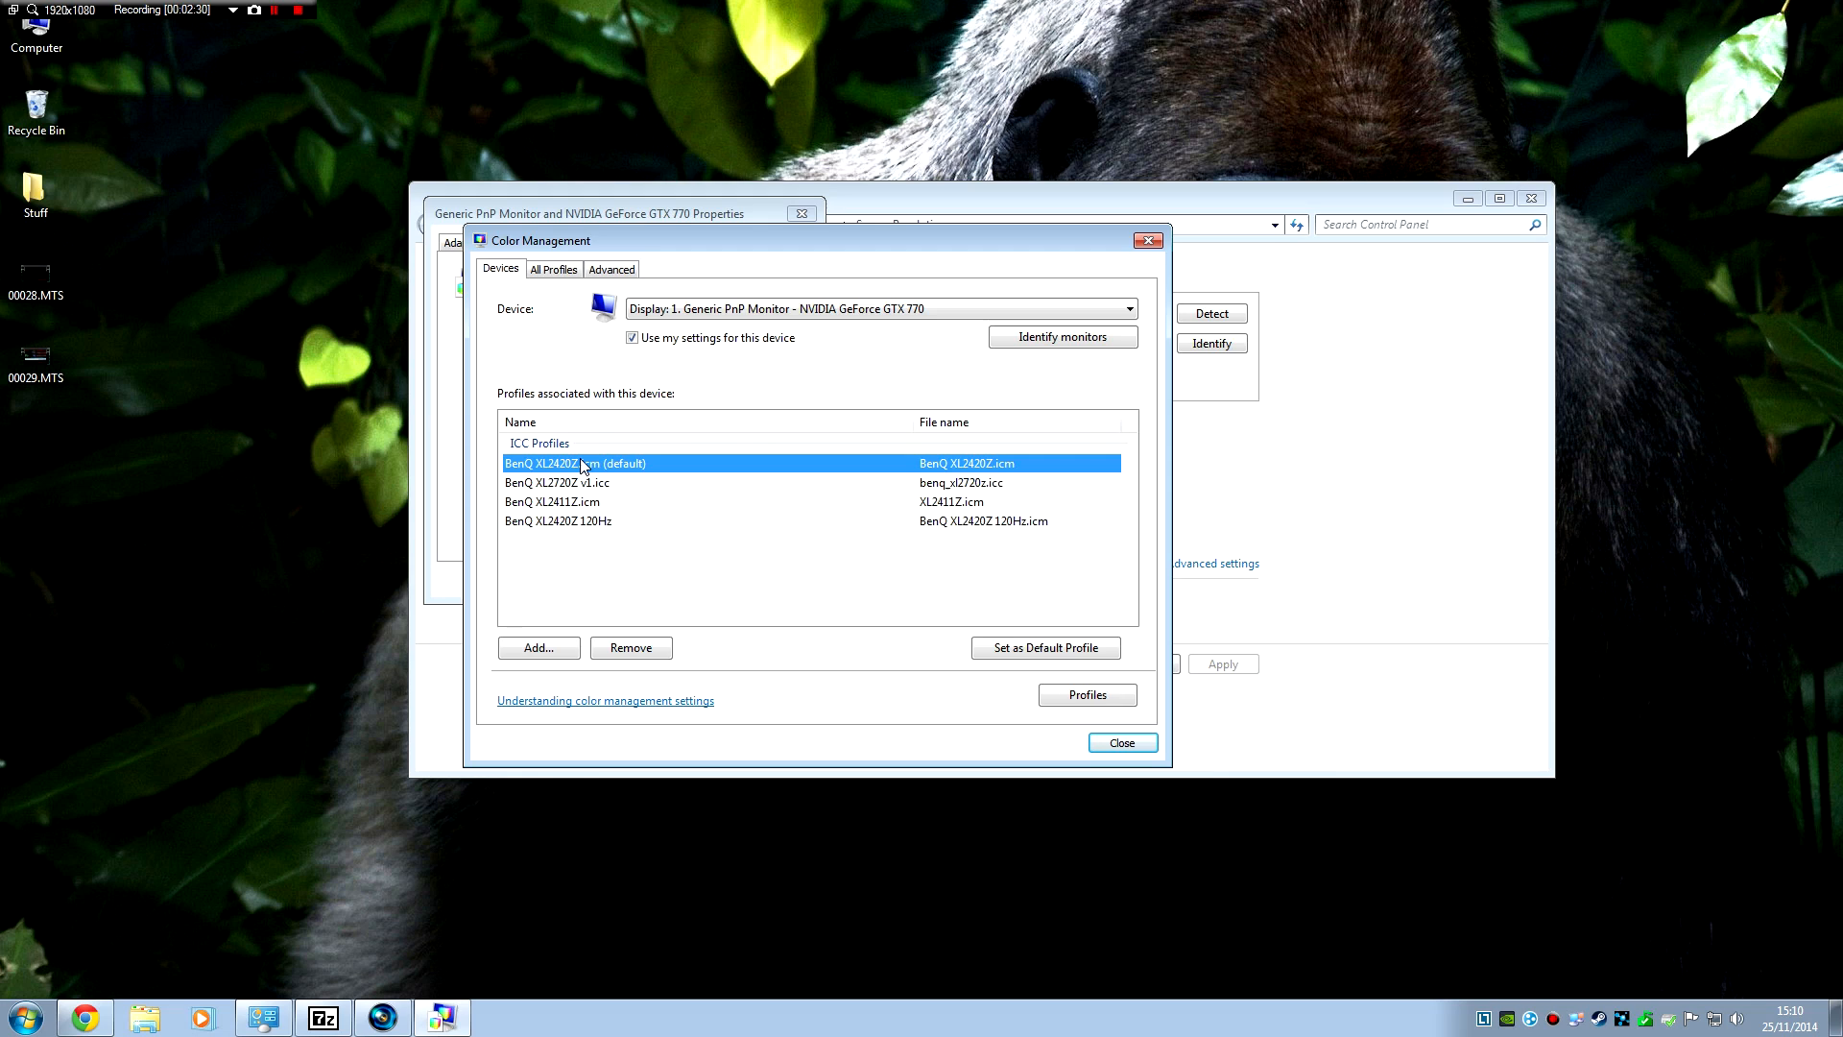
{"action": "left_click", "coordinate": [1122, 741]}
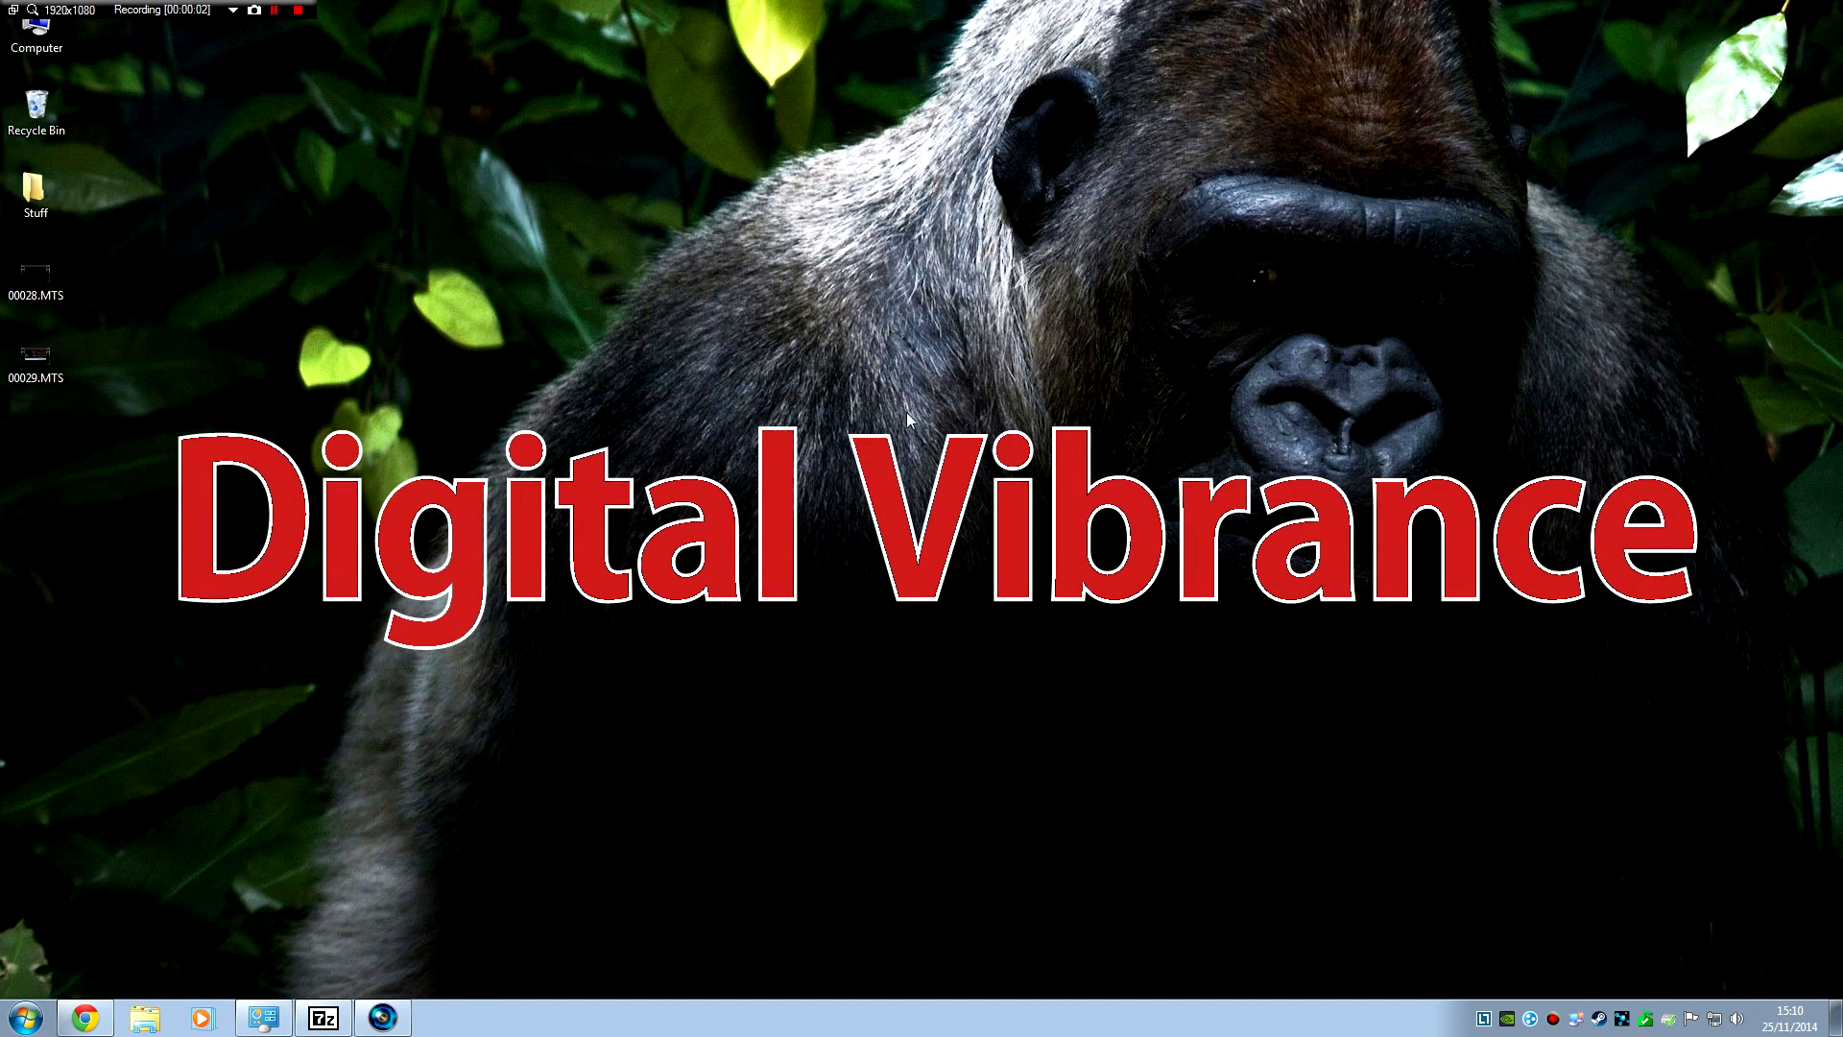
Set Digital vibrance to 100% under Adjust desktop colour settings for the BenQ display and apply it
{"action": "right_click", "coordinate": [925, 355]}
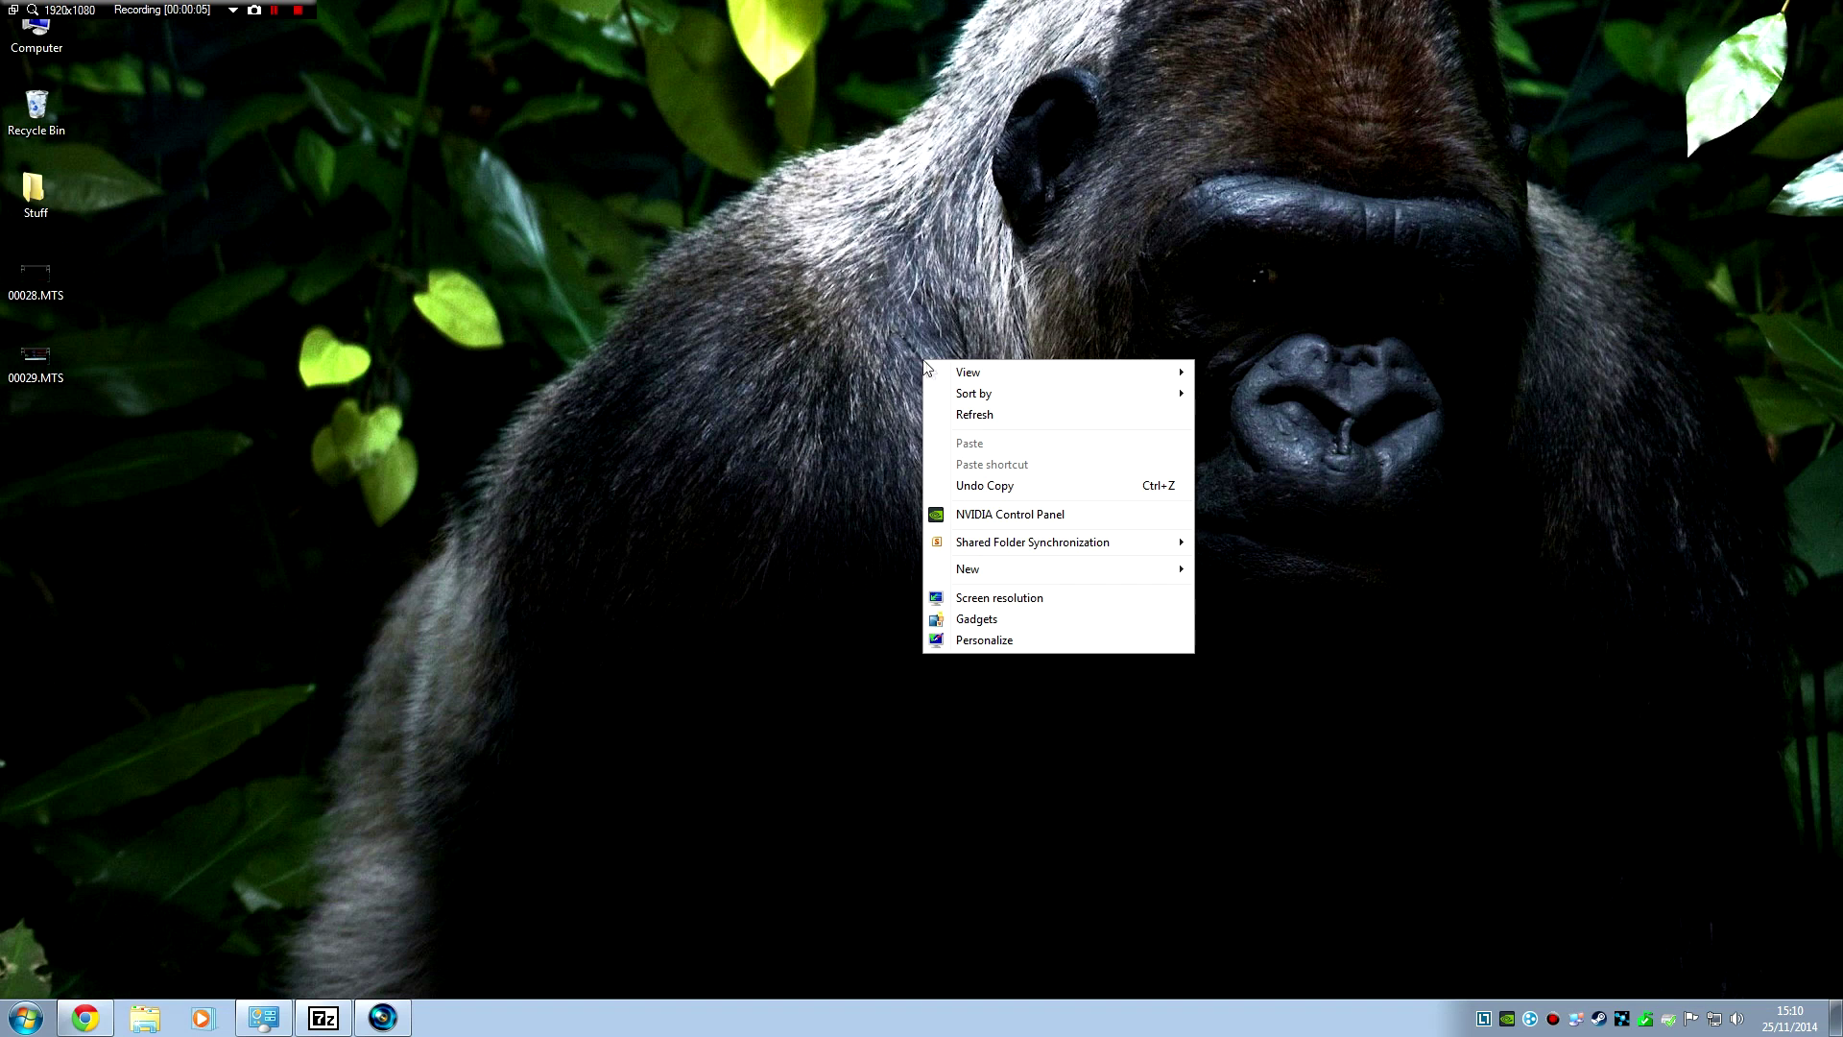
{"action": "left_click", "coordinate": [979, 522]}
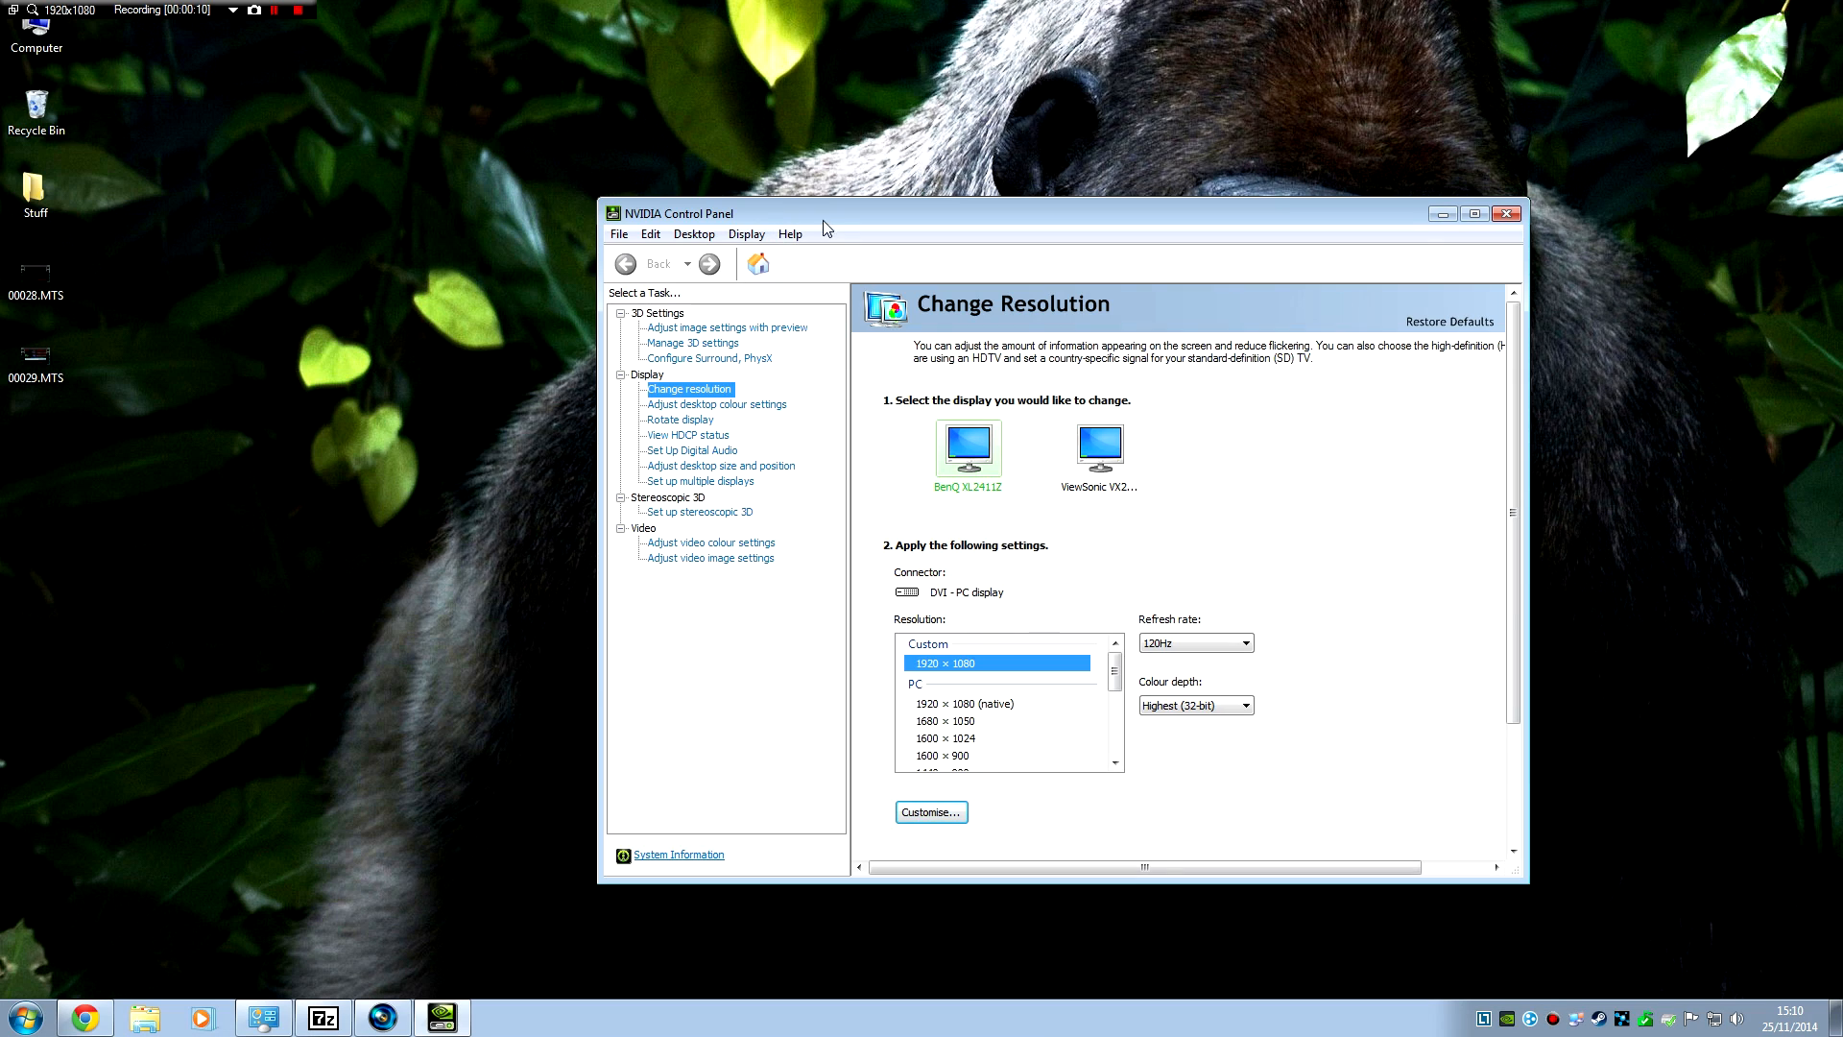
{"action": "left_click", "coordinate": [686, 406]}
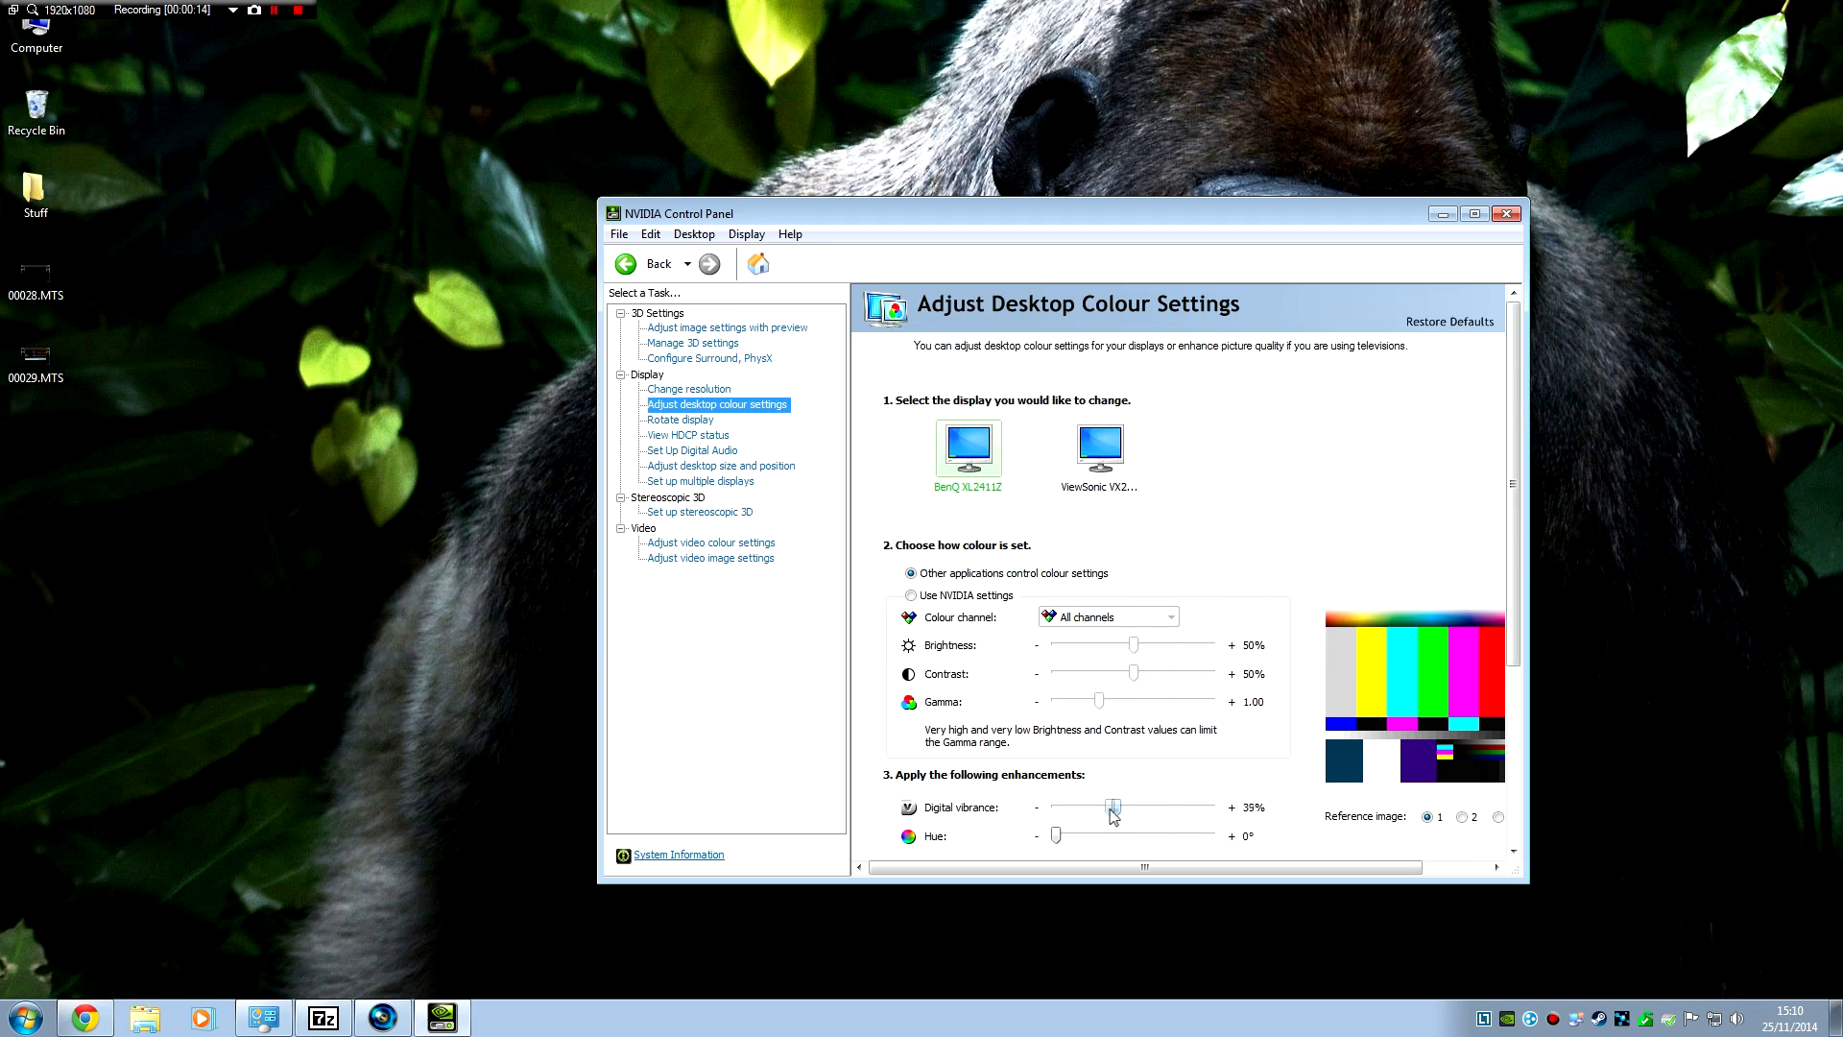
{"action": "left_click_drag", "start_coordinate": [1208, 809], "coordinate": [1211, 810]}
{"action": "left_click", "coordinate": [1393, 861]}
{"action": "mouse_move", "coordinate": [955, 227]}
{"action": "left_mouse_down"}
{"action": "mouse_move", "coordinate": [951, 357]}
{"action": "mouse_move", "coordinate": [817, 129]}
{"action": "left_mouse_up"}
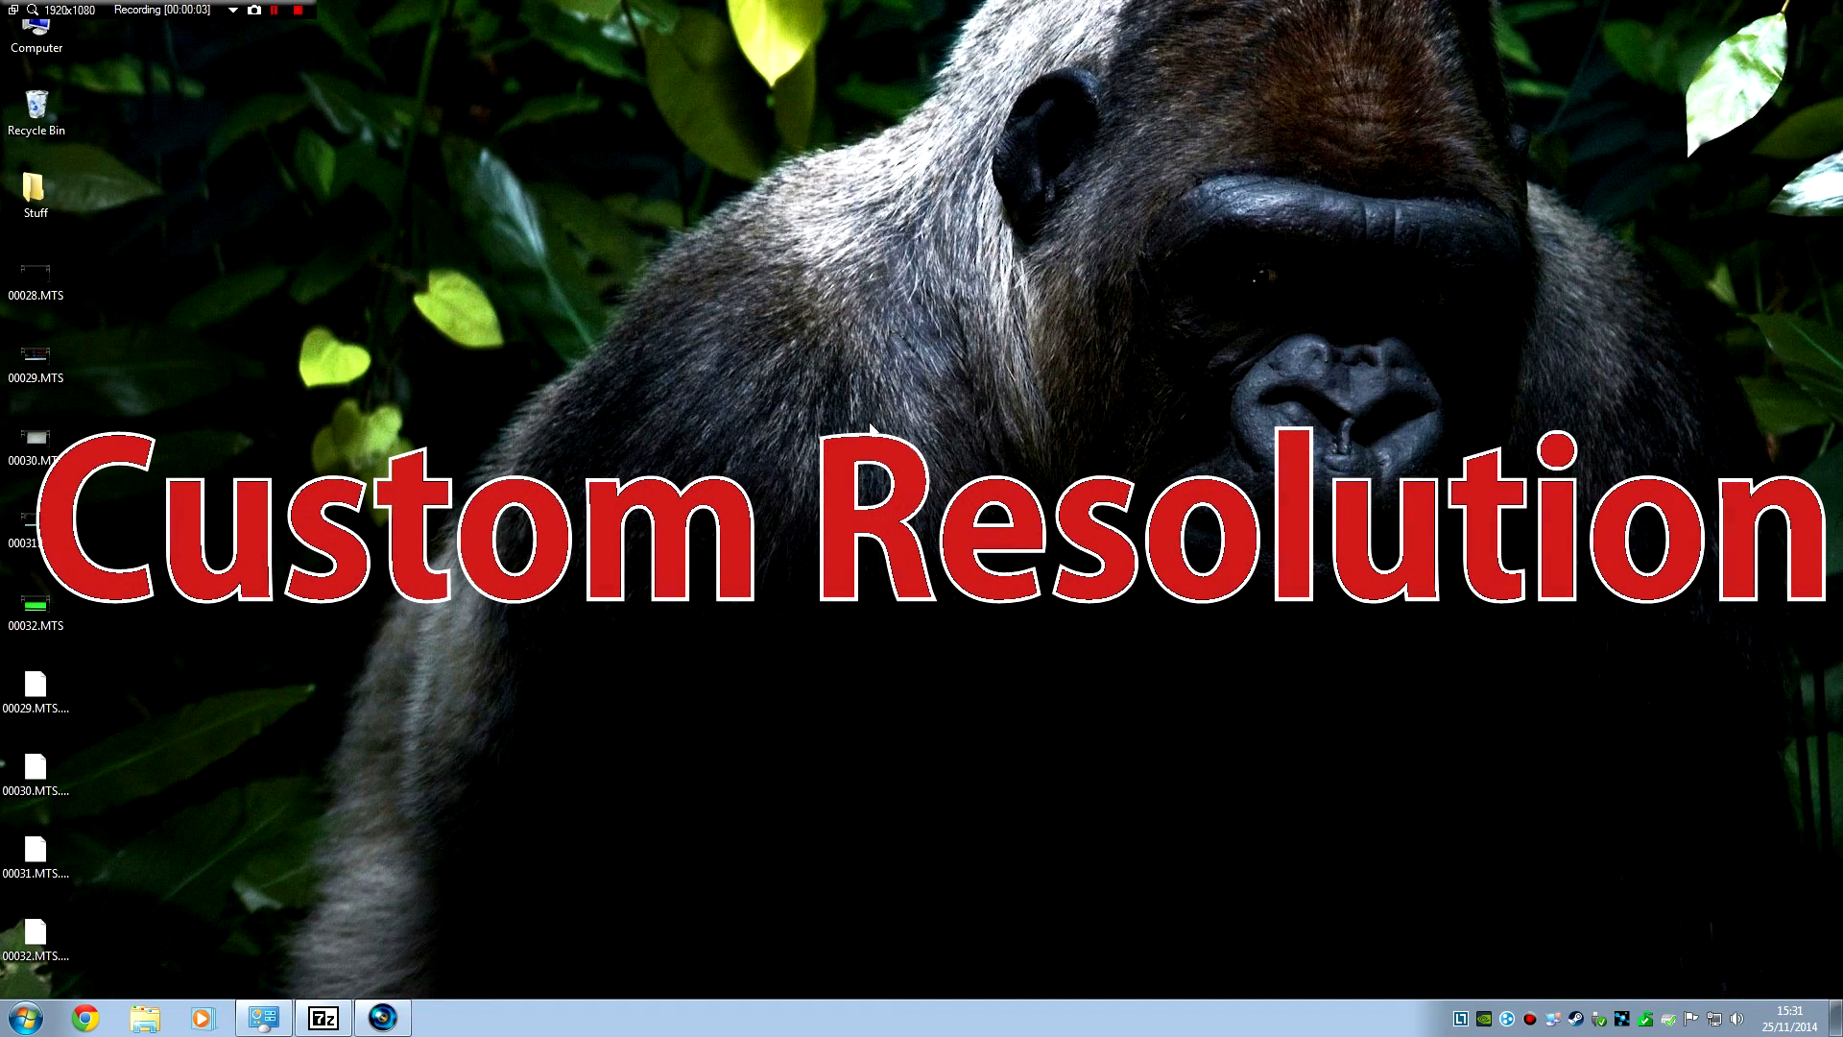
Bring up the Windows desktop shortcut menu after leaving the monitor OSD
{"action": "right_click", "coordinate": [869, 473]}
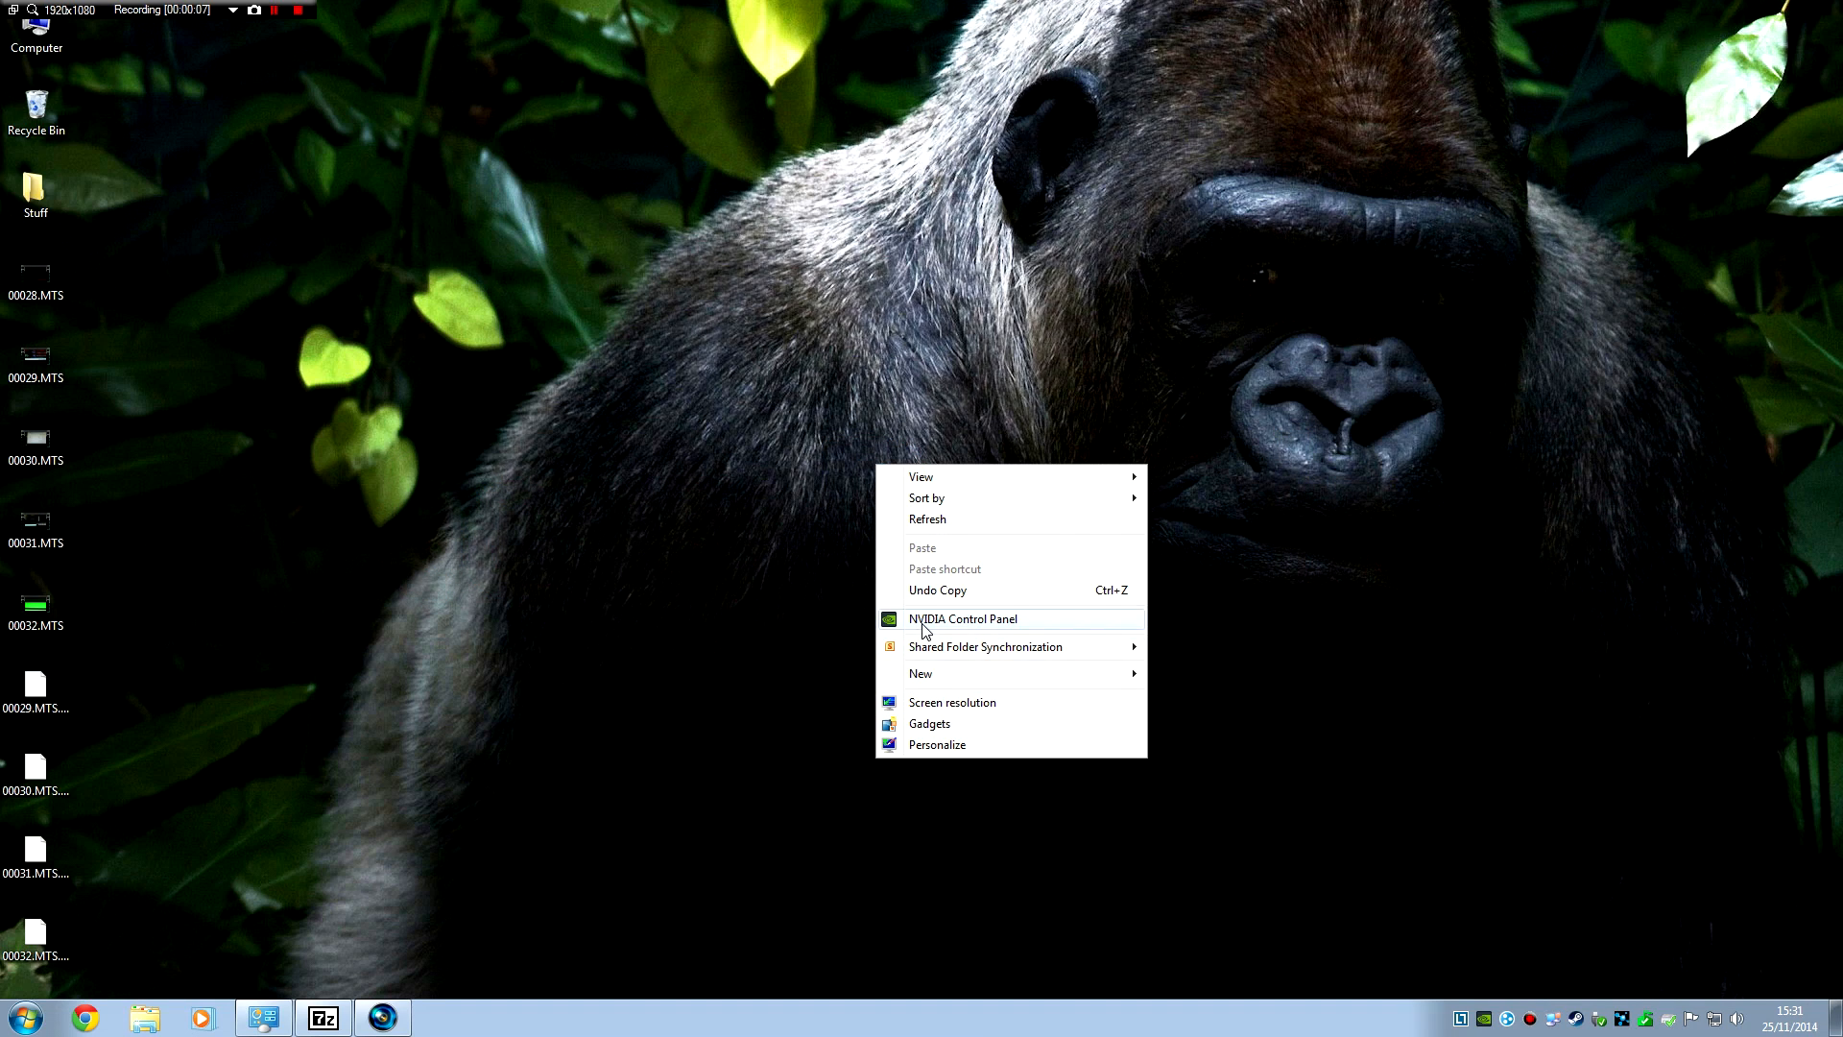
Start a new 1920×1080 120 Hz custom resolution with manual timings in Change Resolution > Customise
{"action": "left_click", "coordinate": [963, 621]}
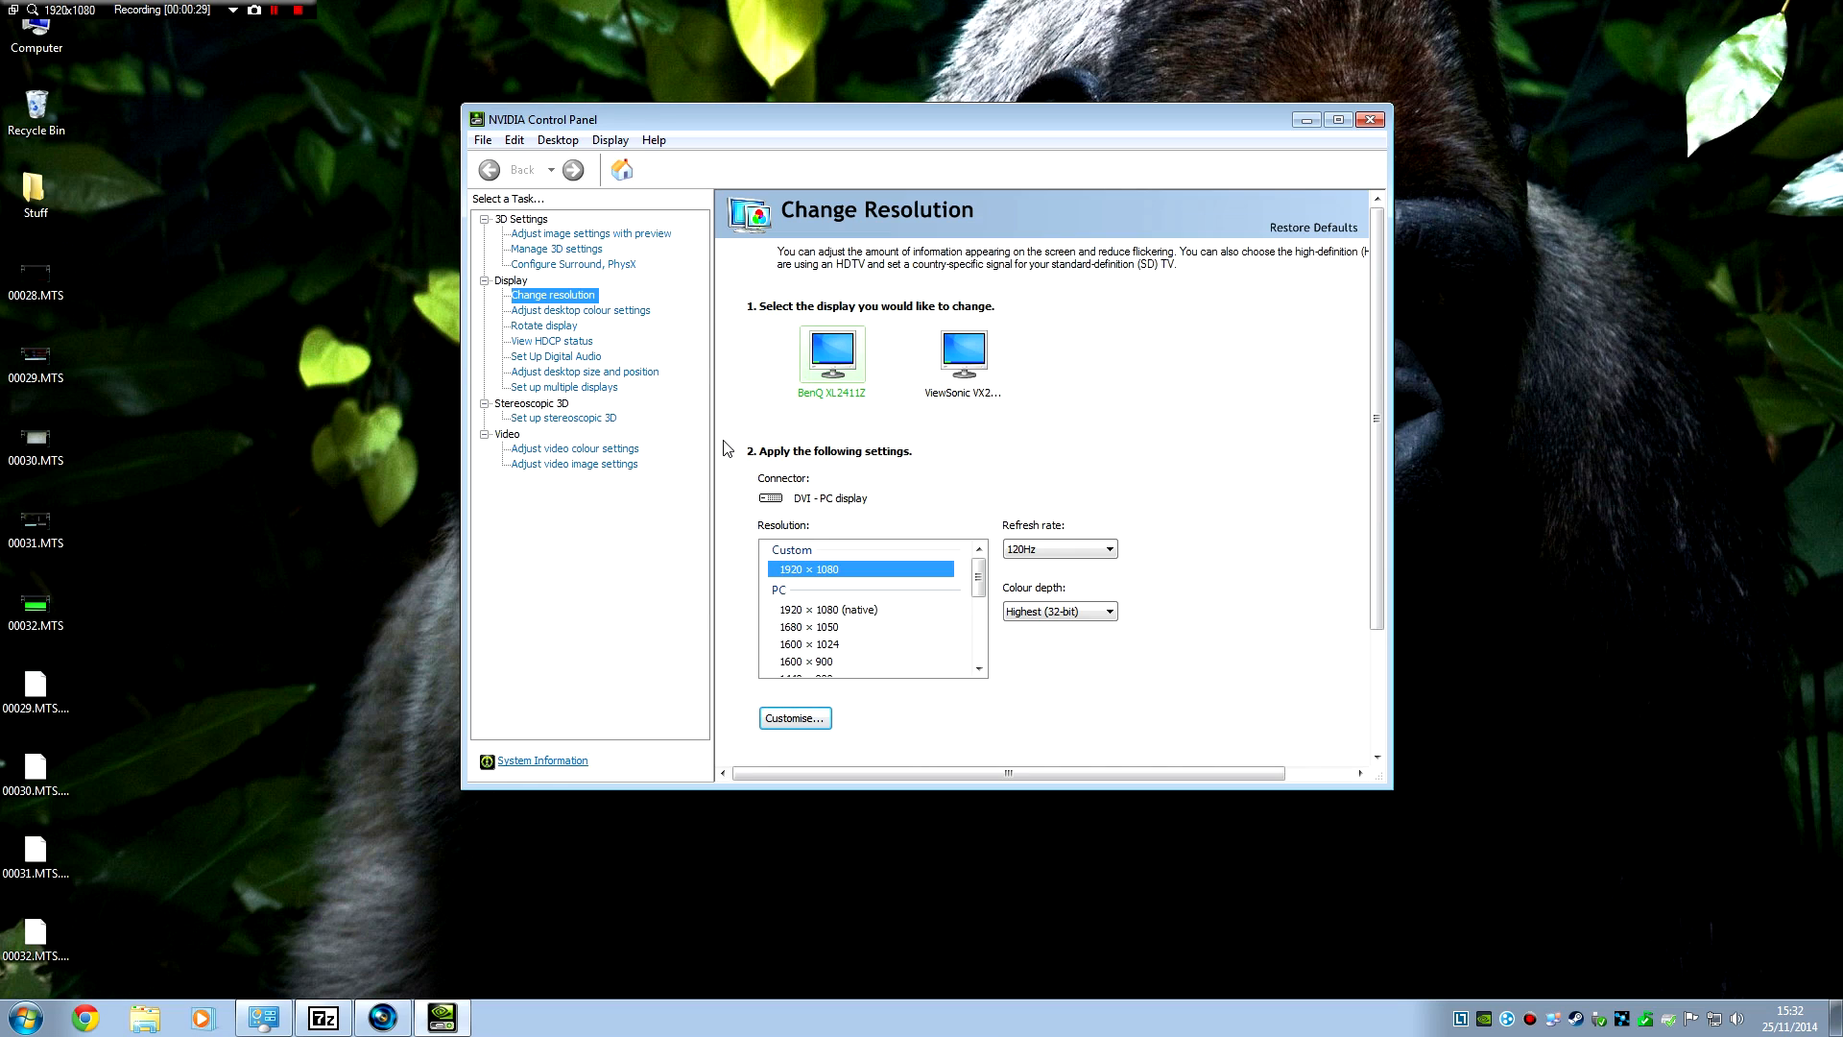
{"action": "left_click", "coordinate": [807, 726]}
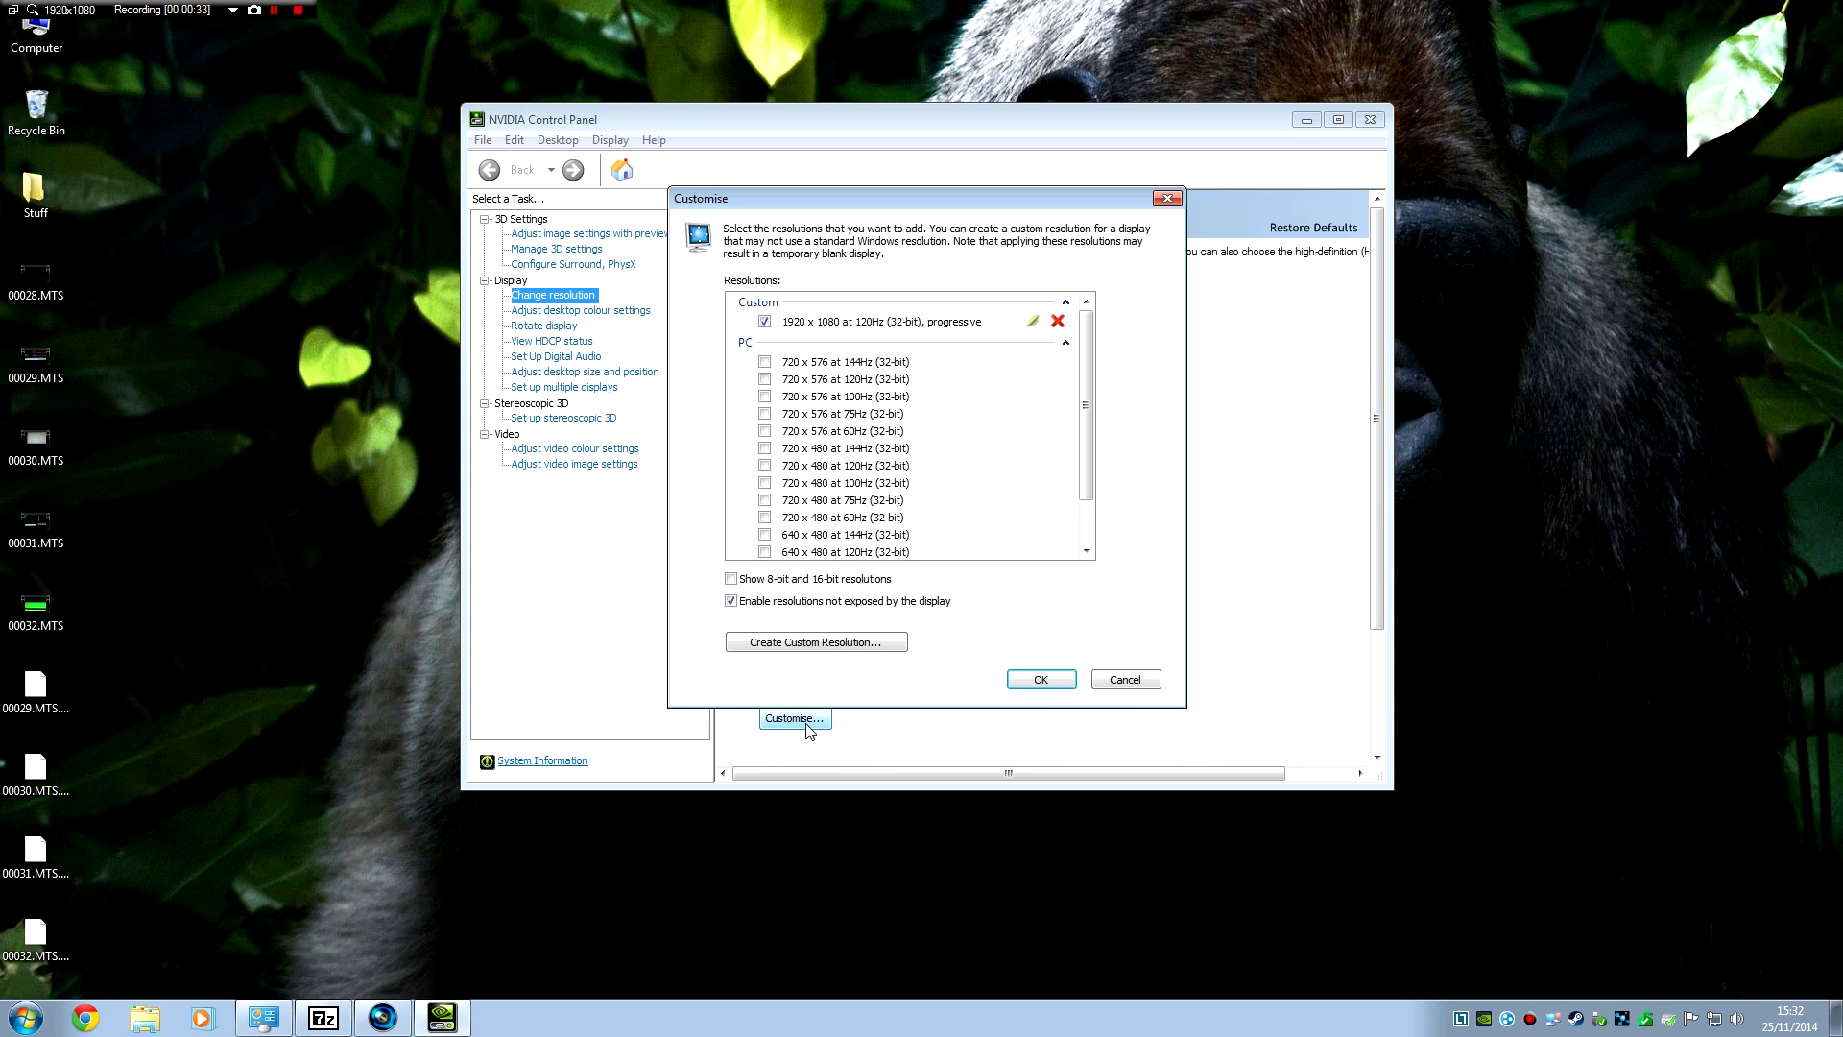
{"action": "left_click", "coordinate": [814, 643]}
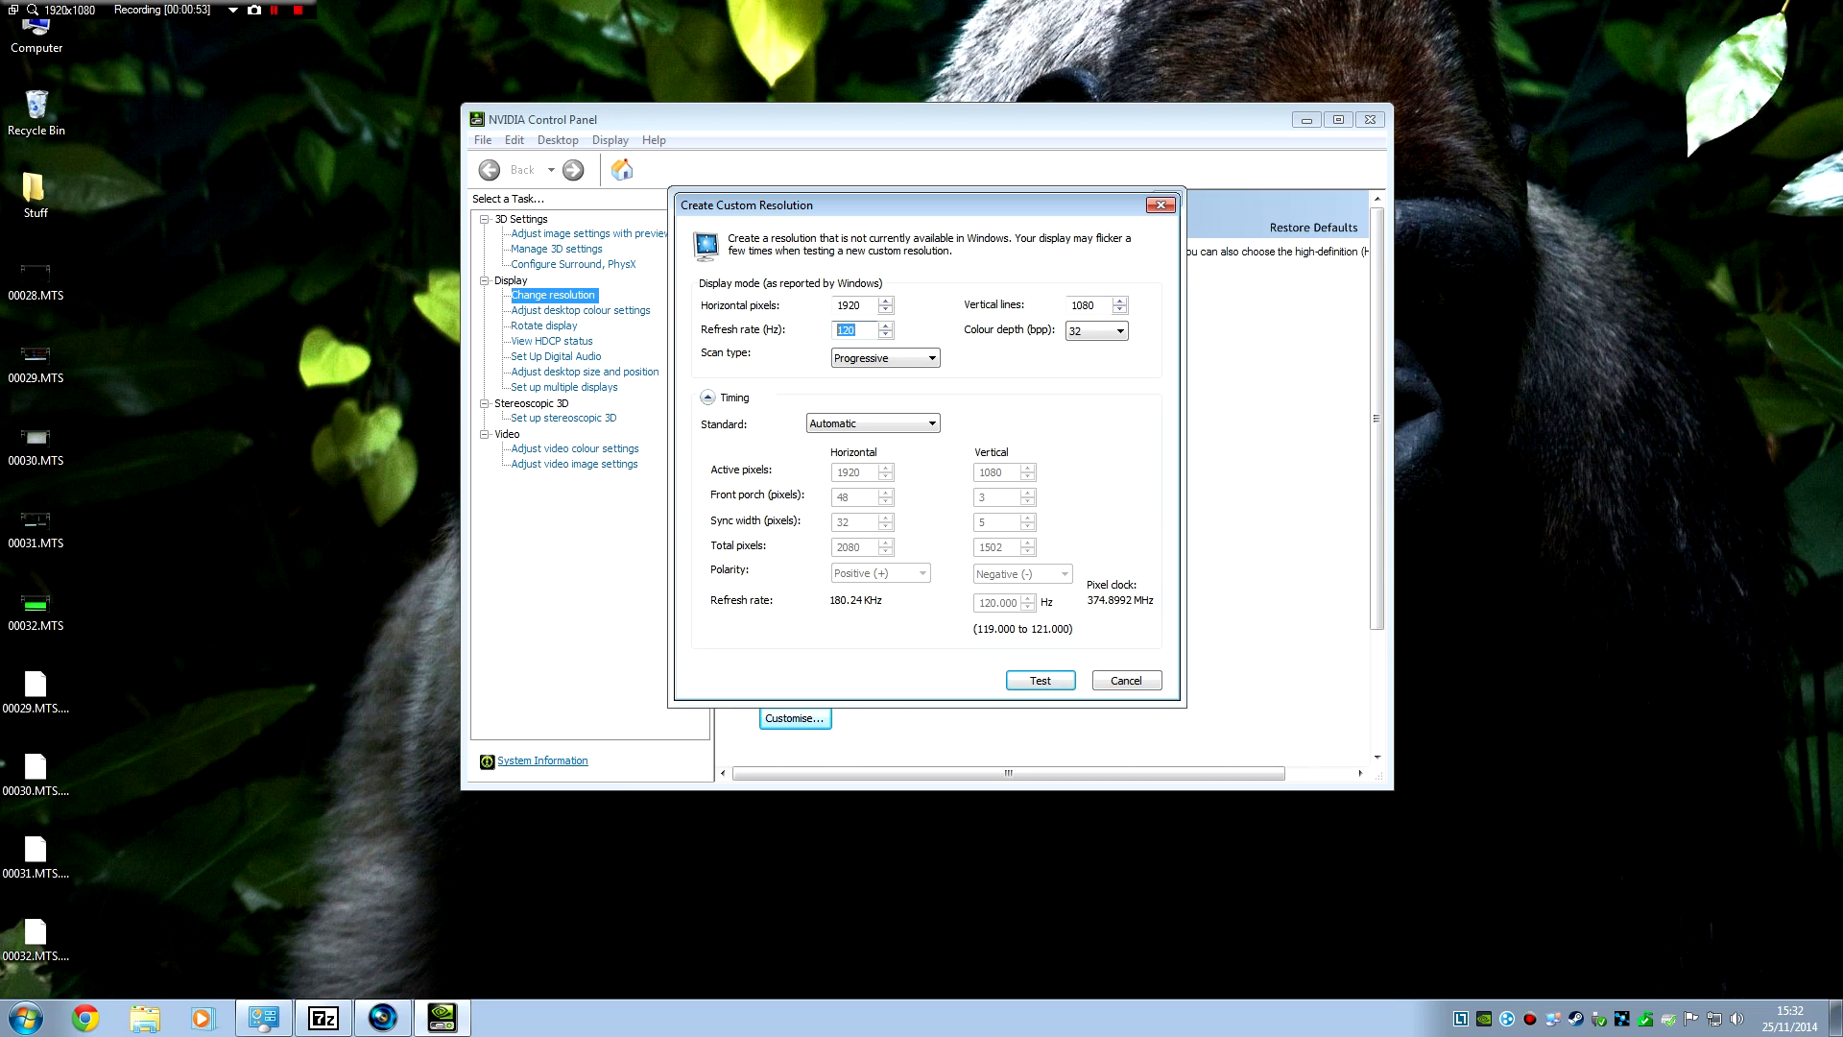
{"action": "left_click", "coordinate": [893, 423]}
Test the manual timing with 1502 total vertical pixels, then cancel out of the custom resolution dialogs
{"action": "left_click", "coordinate": [864, 511]}
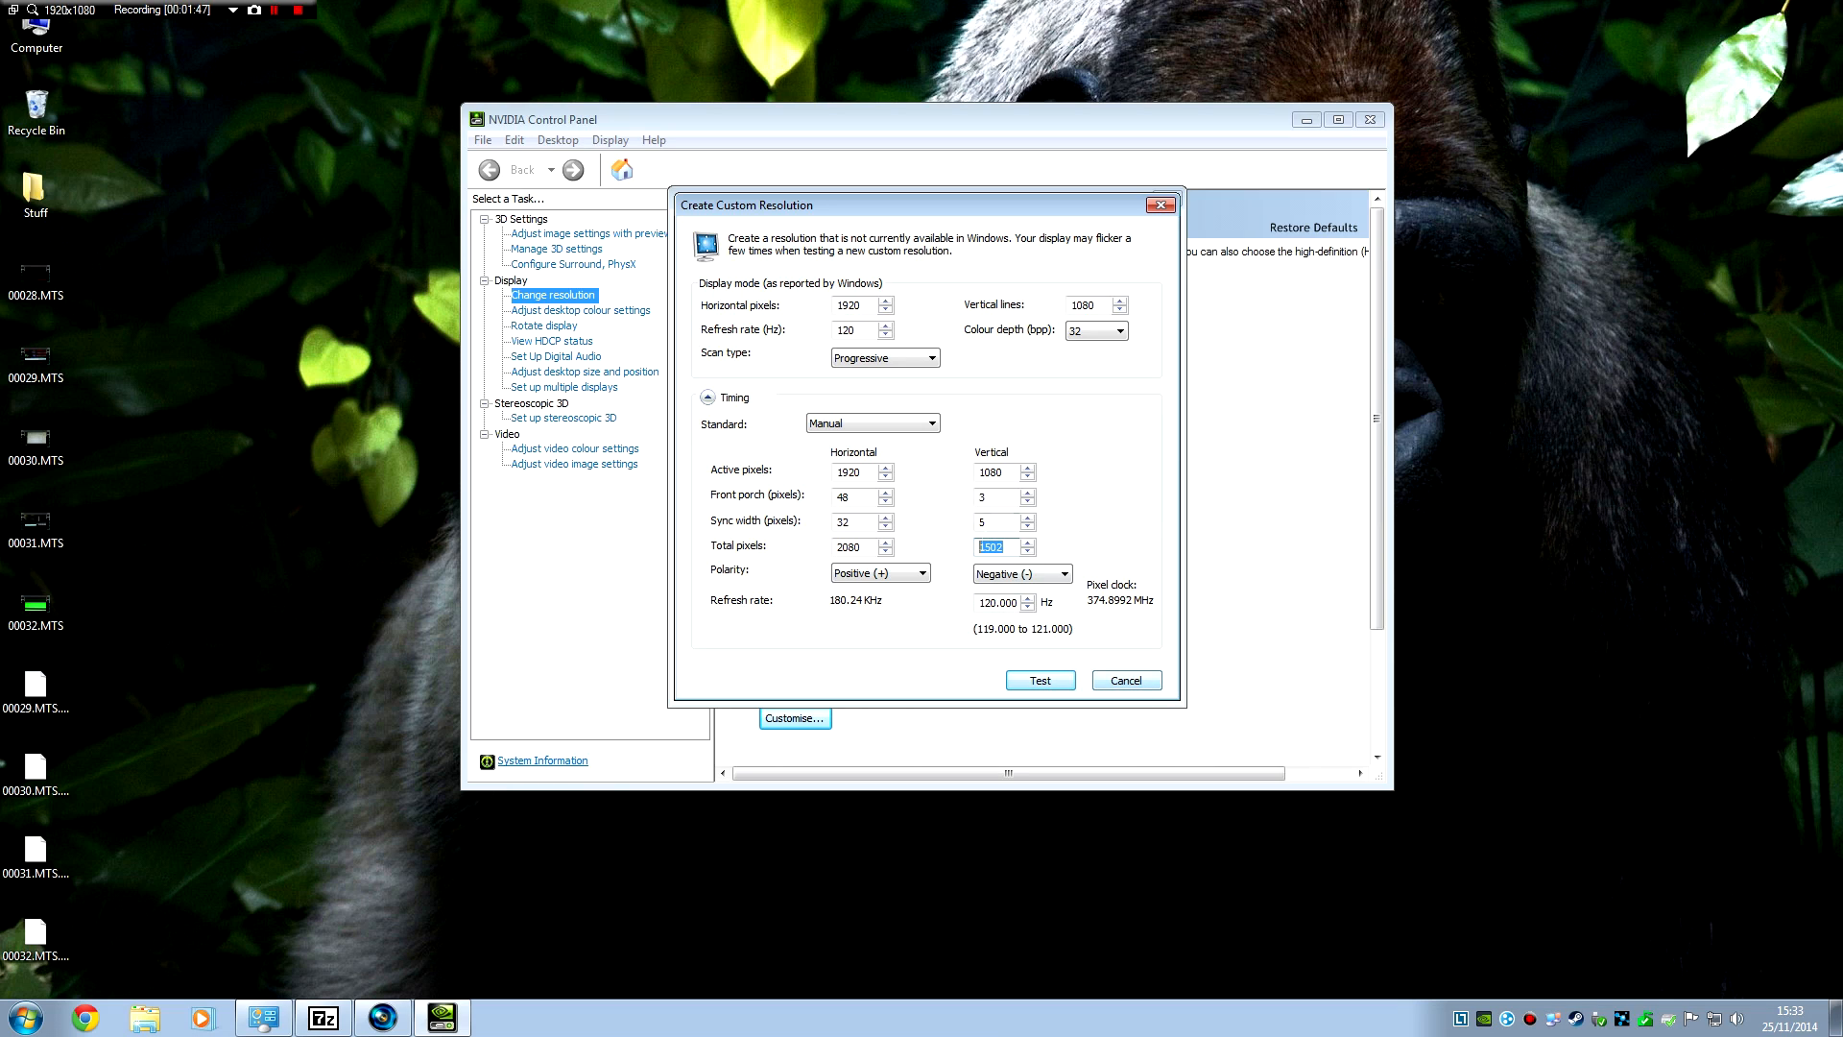
{"action": "left_click", "coordinate": [1058, 682]}
{"action": "left_click", "coordinate": [1100, 505]}
{"action": "left_click", "coordinate": [1126, 681]}
{"action": "left_click", "coordinate": [1129, 681]}
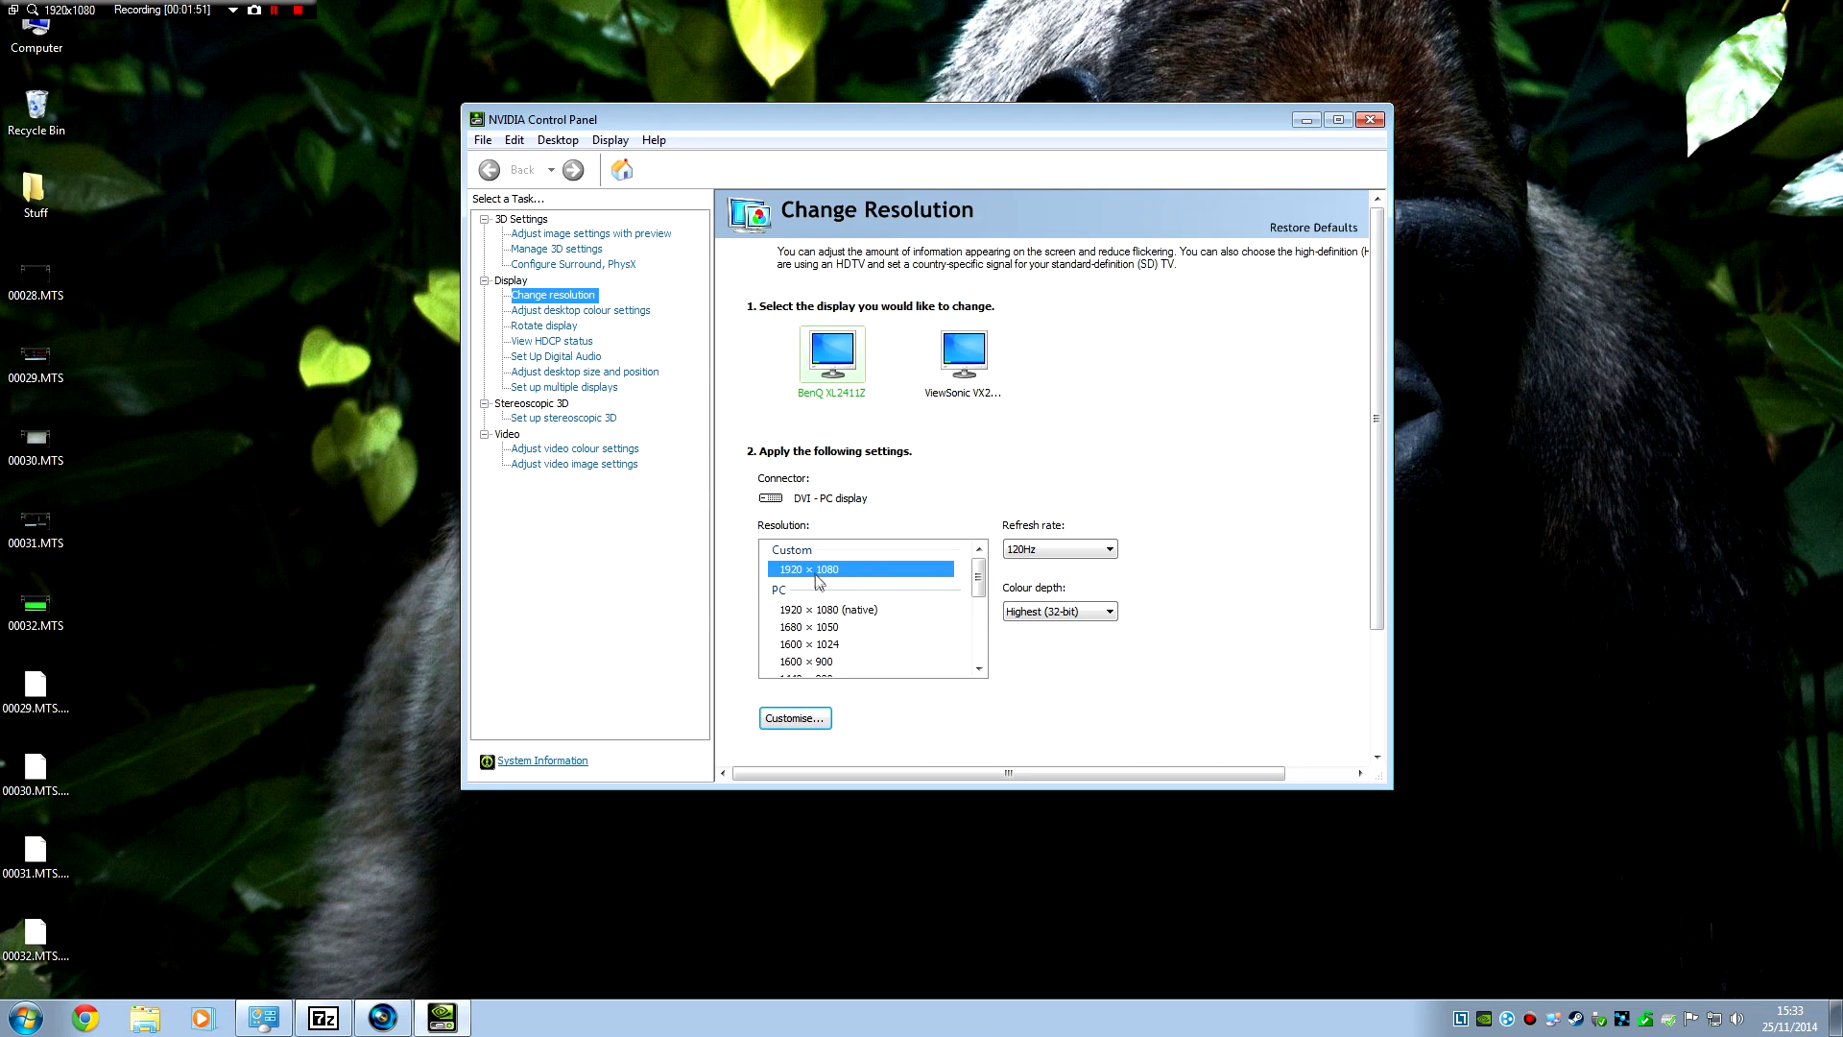
Apply the Custom 1920 × 1080 resolution, confirm keeping it, and close NVIDIA Control Panel
{"action": "left_click", "coordinate": [817, 572]}
{"action": "left_click", "coordinate": [1261, 761]}
{"action": "left_click", "coordinate": [998, 488]}
{"action": "left_click", "coordinate": [1308, 122]}
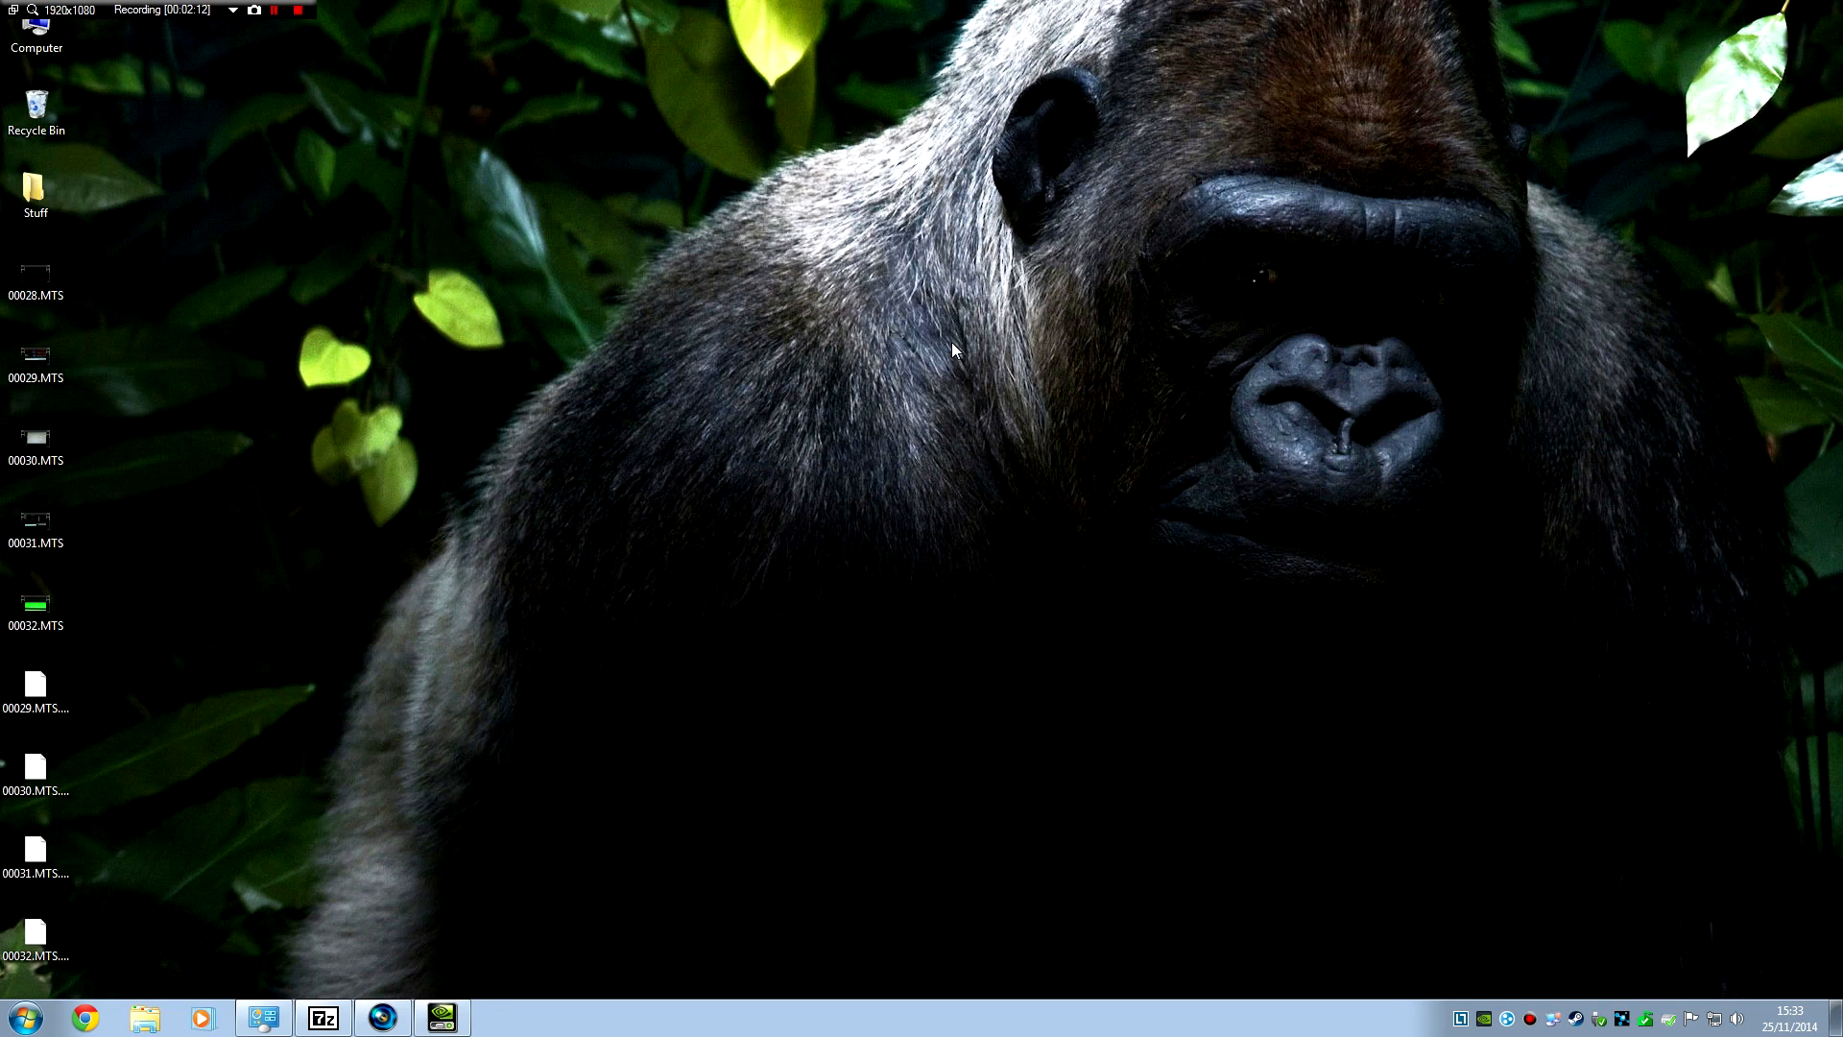
{"action": "right_click", "coordinate": [879, 363]}
{"action": "left_click", "coordinate": [730, 324]}
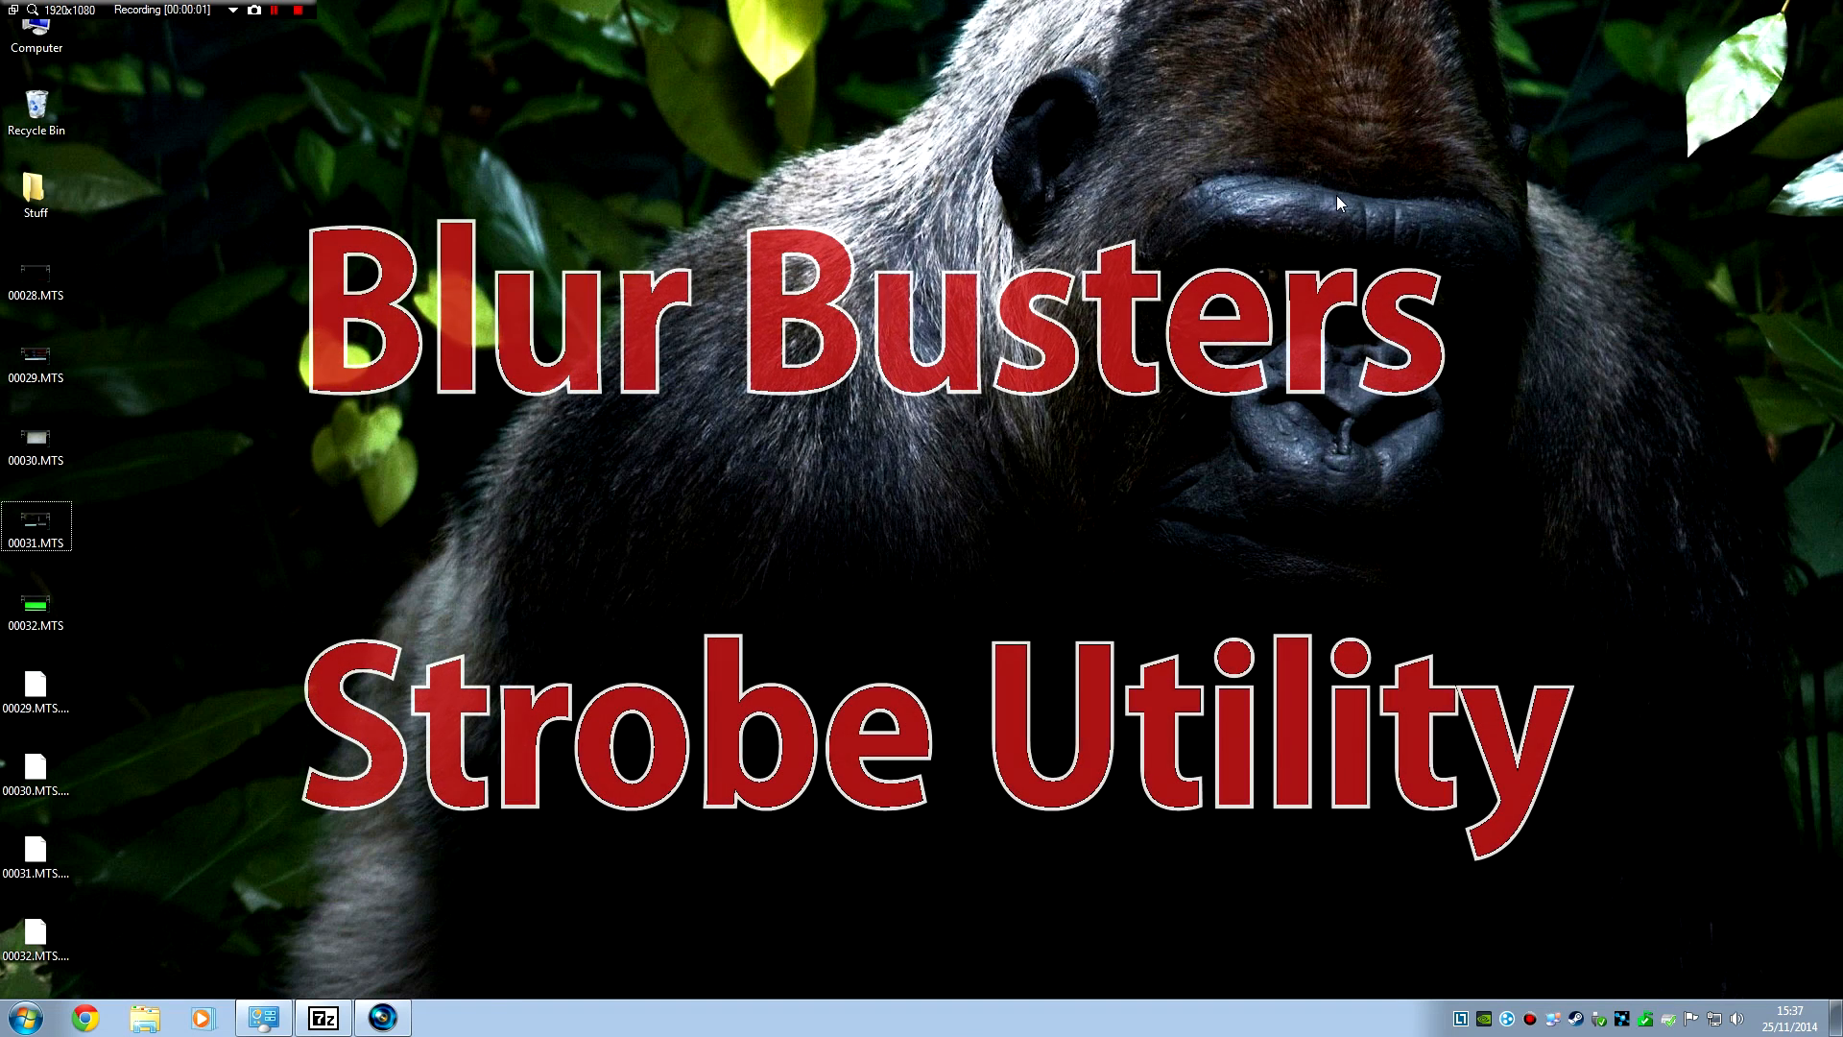
Search Google for 'blur reduction utility tool' with corrected spelling and open the Blur Busters Strobe Utility result
{"action": "left_click", "coordinate": [85, 1018]}
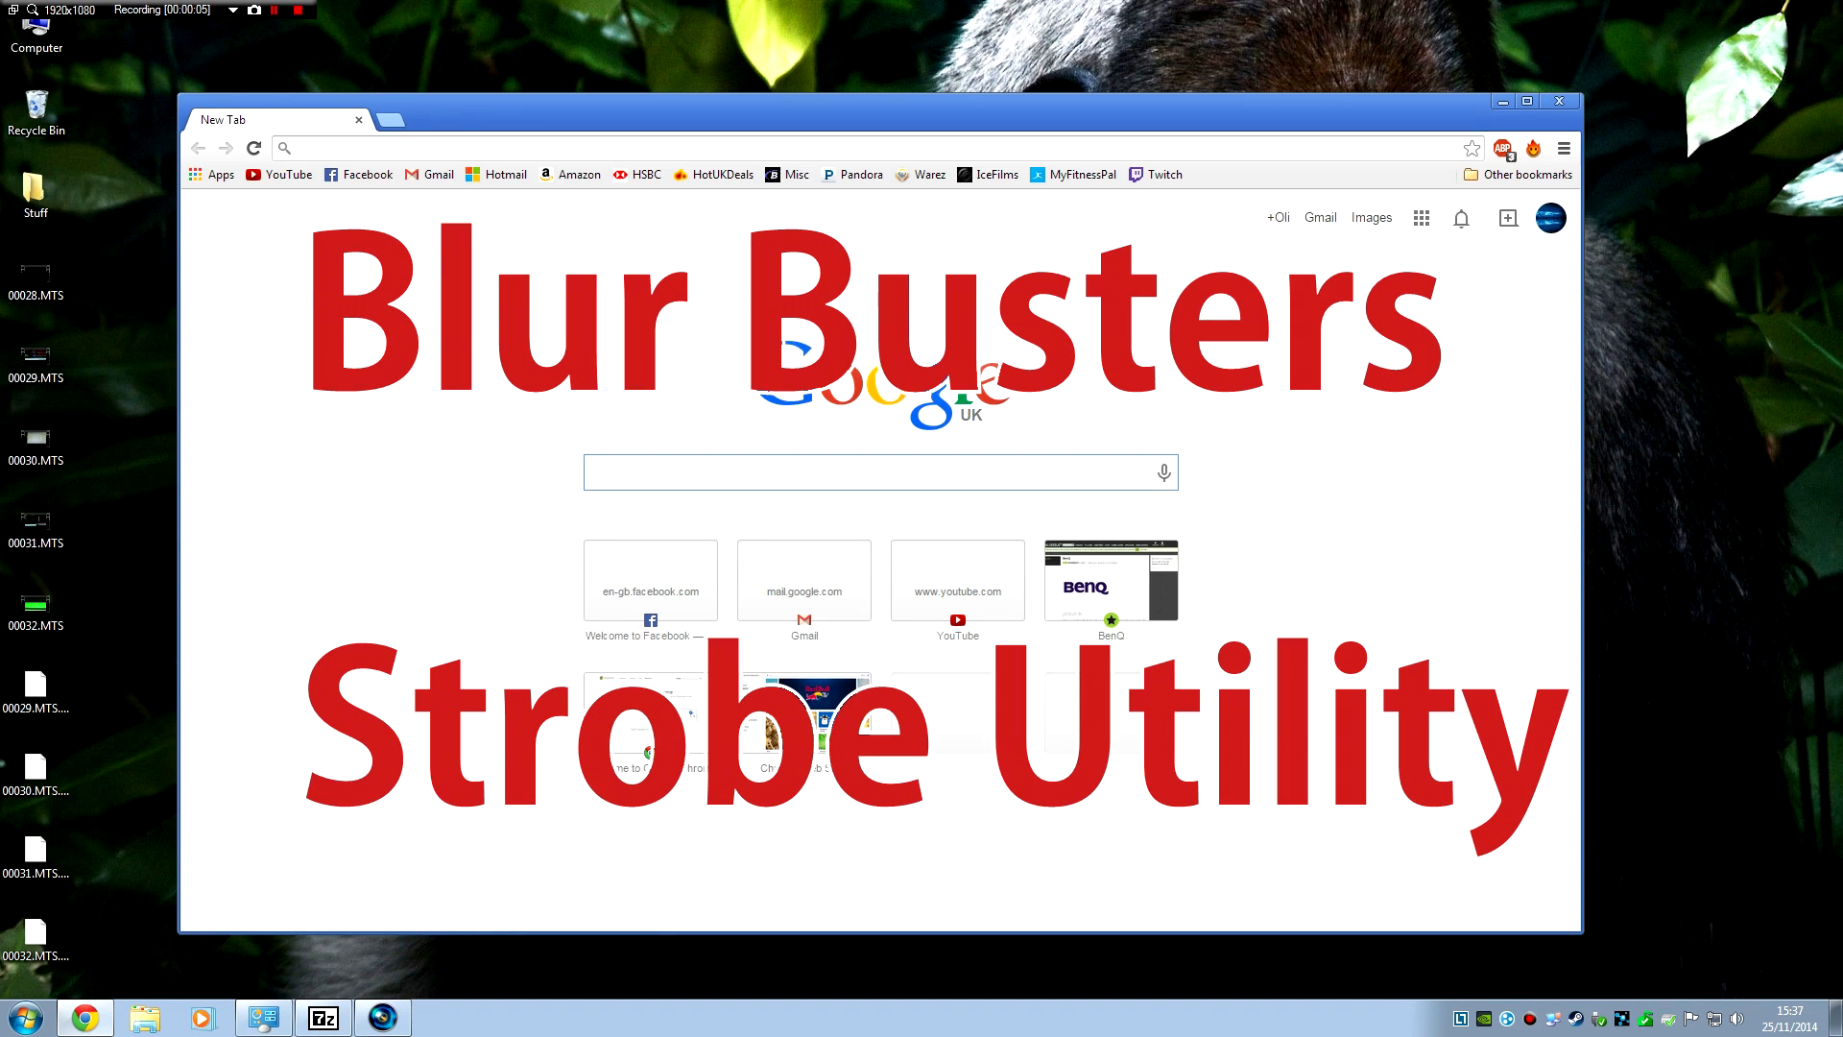
{"action": "type", "text": "blur reduct"}
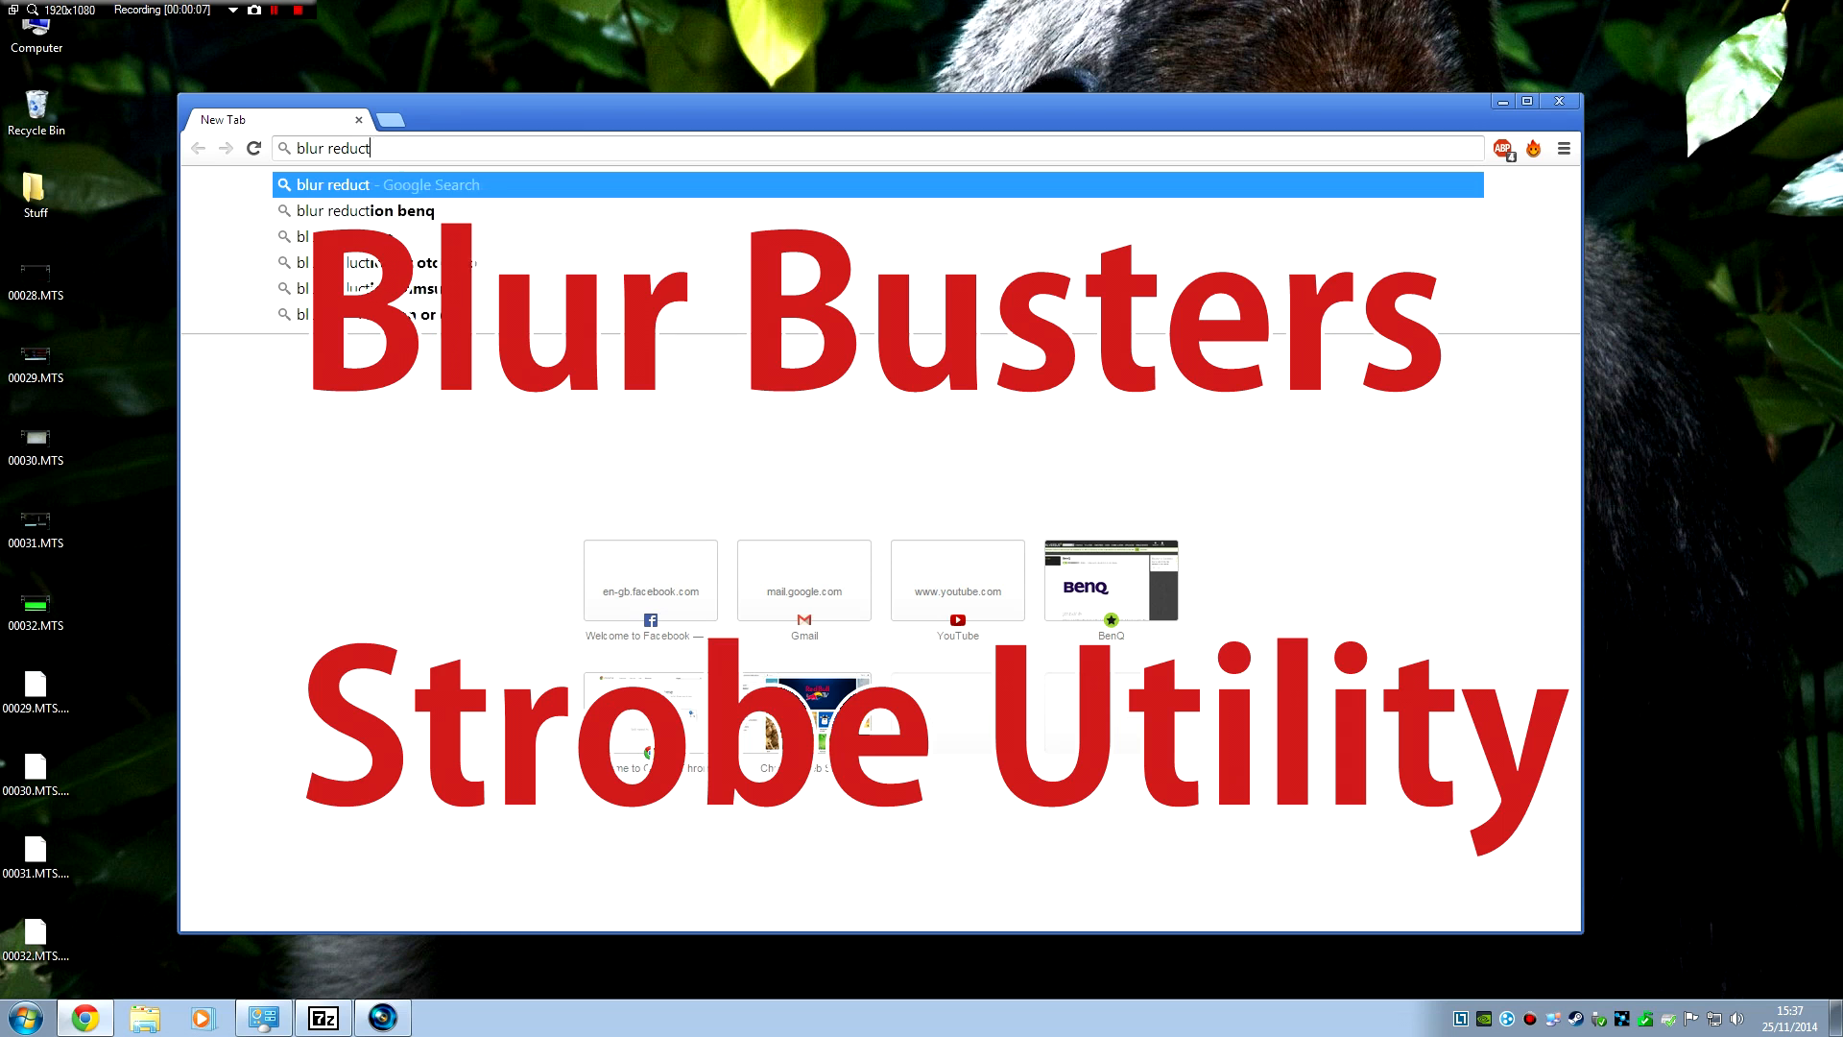
{"action": "type", "text": "ion utlityty"}
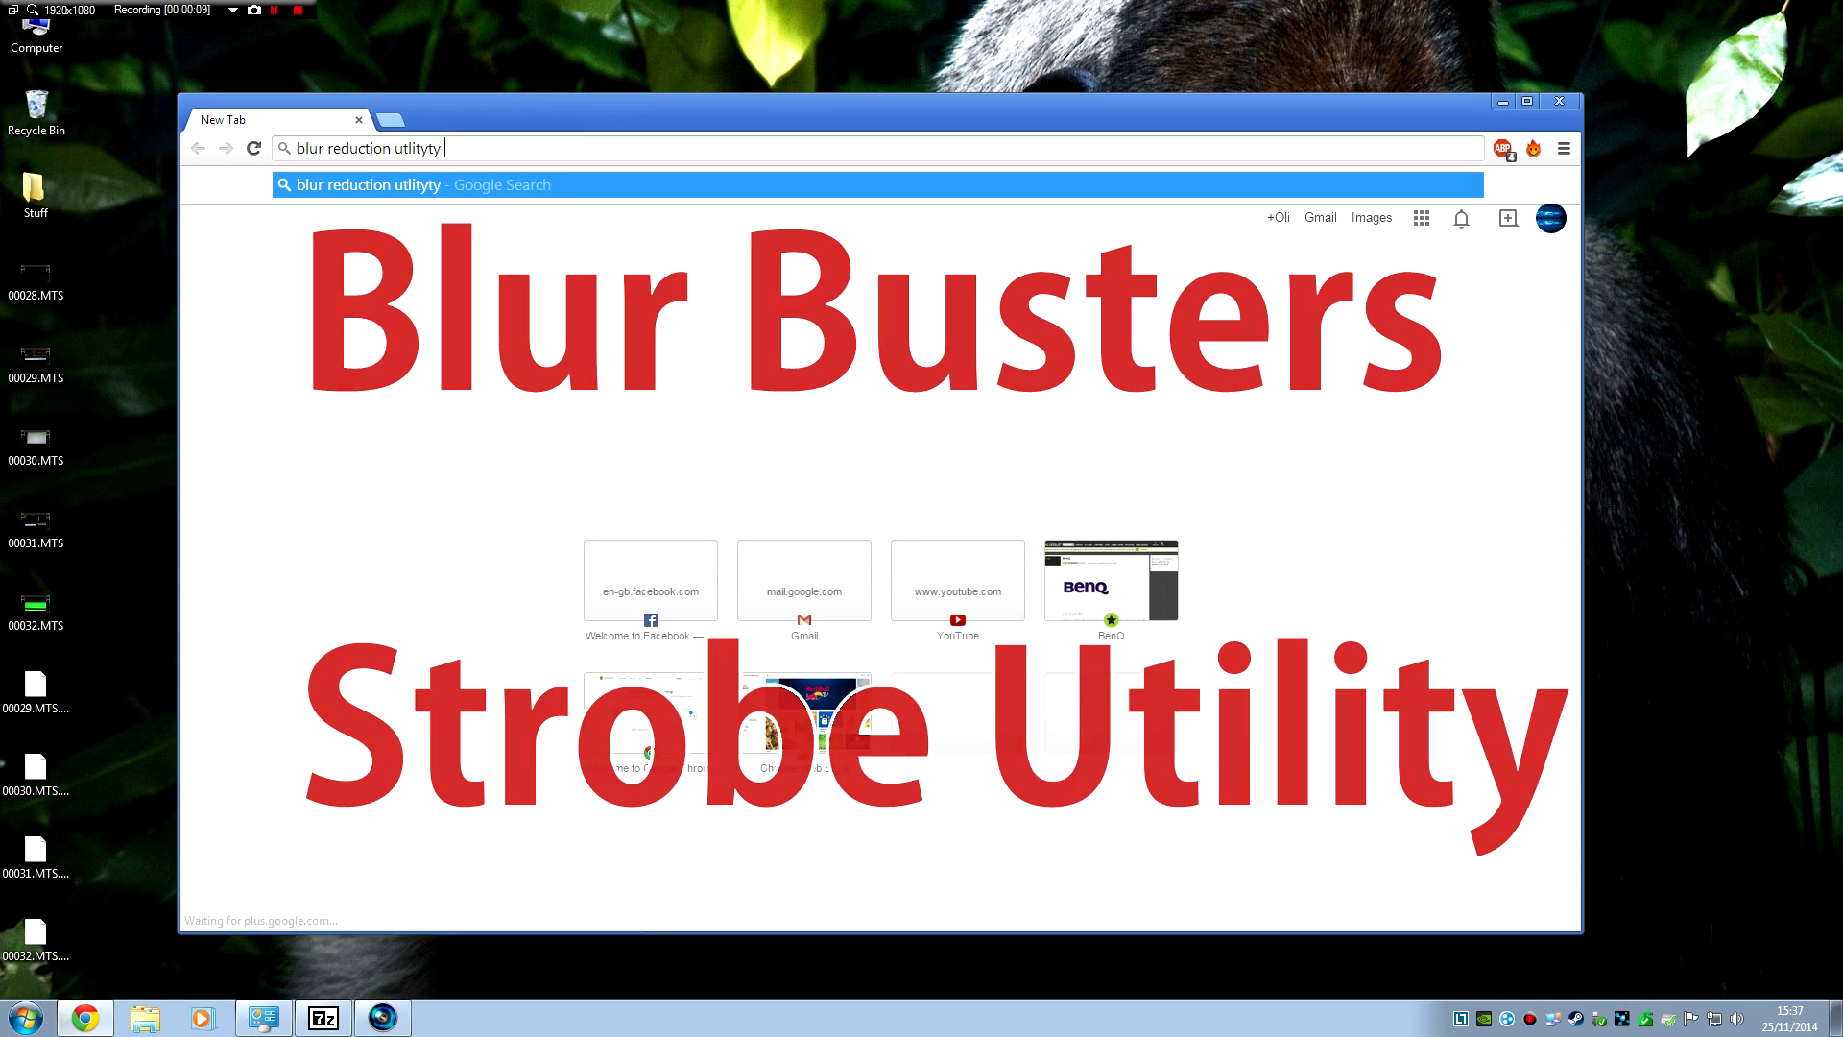
{"action": "type", "text": " too"}
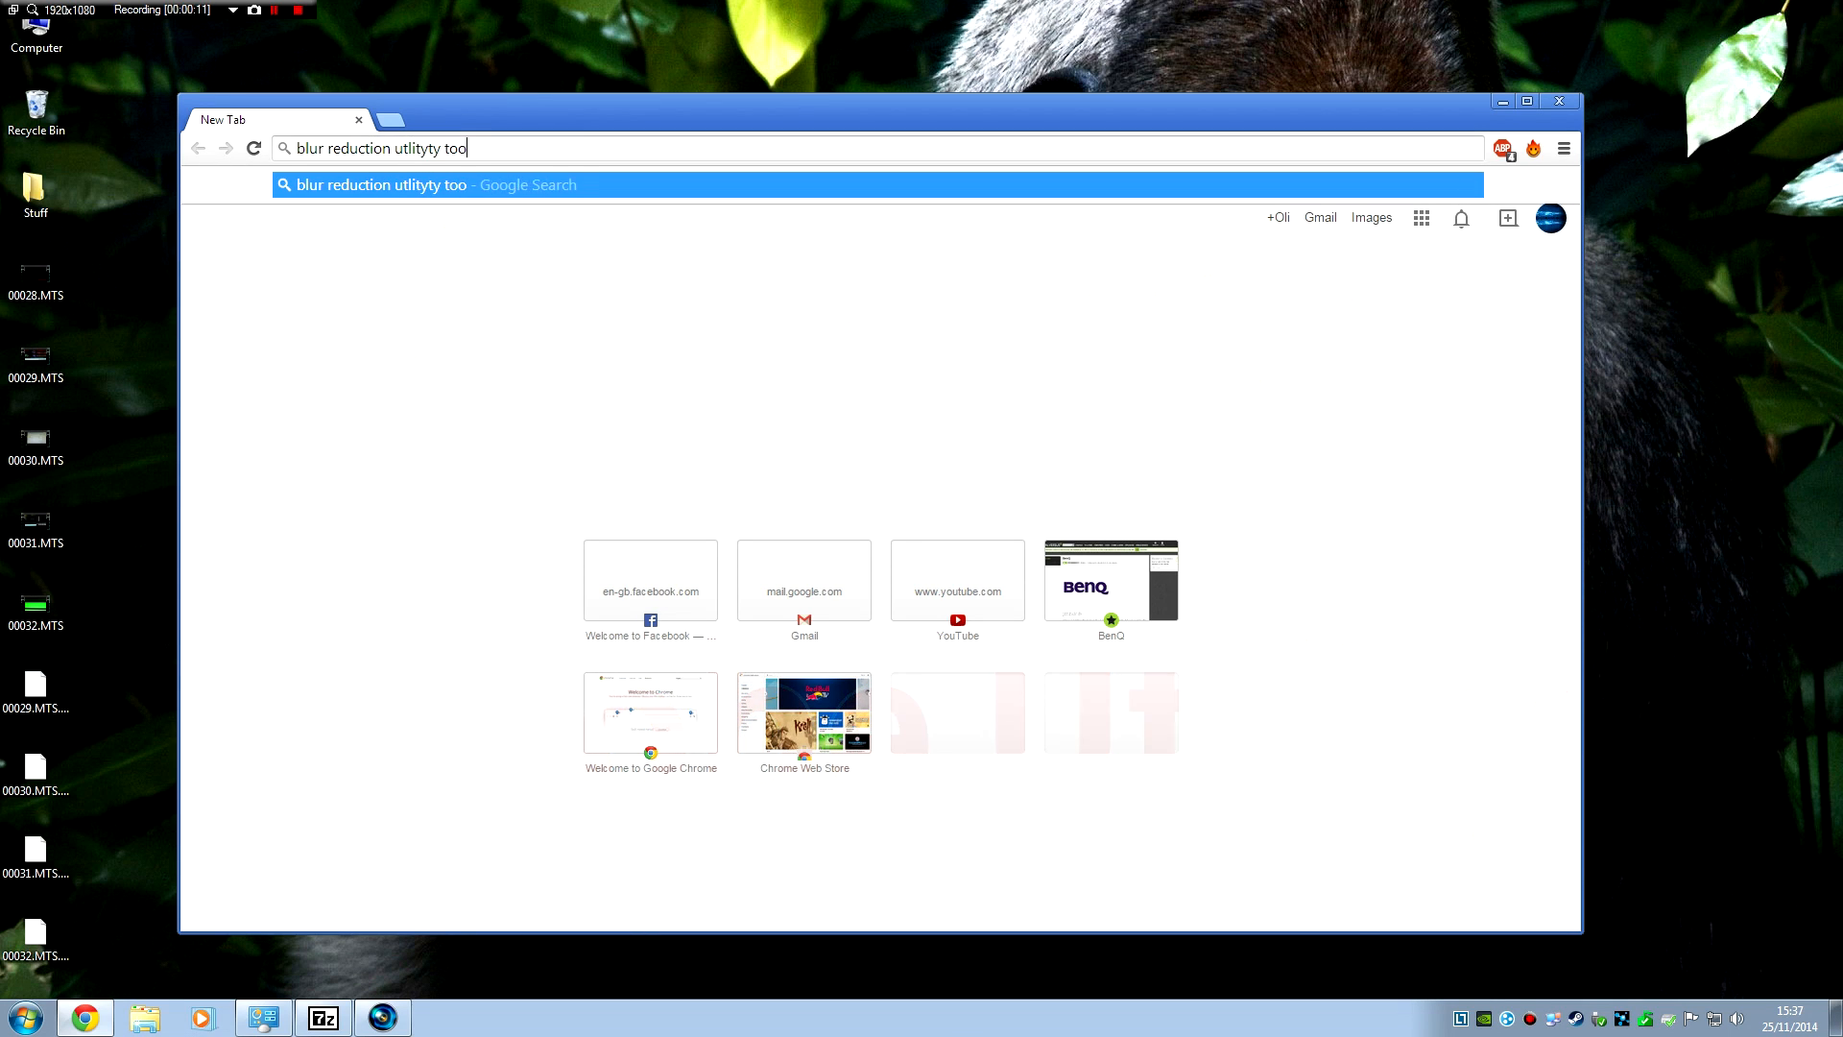
{"action": "type", "text": "oool"}
{"action": "key", "text": "Return"}
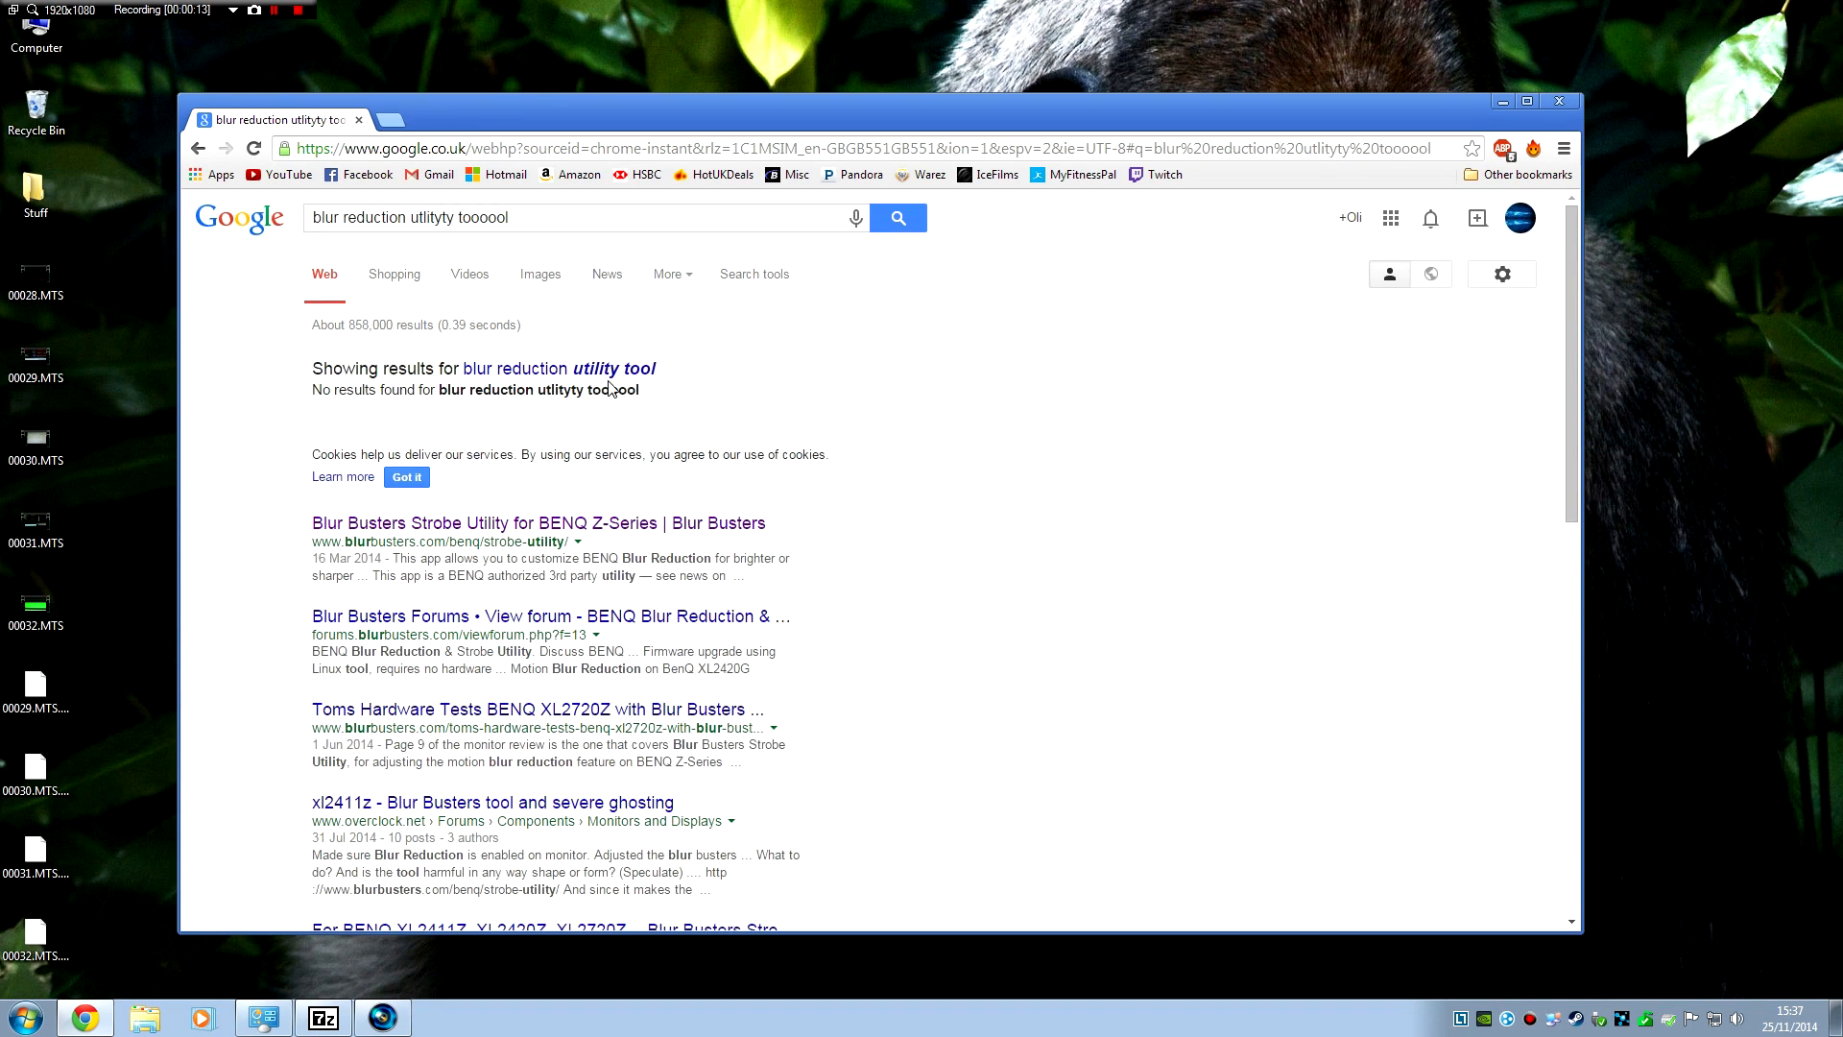
{"action": "left_click", "coordinate": [613, 368]}
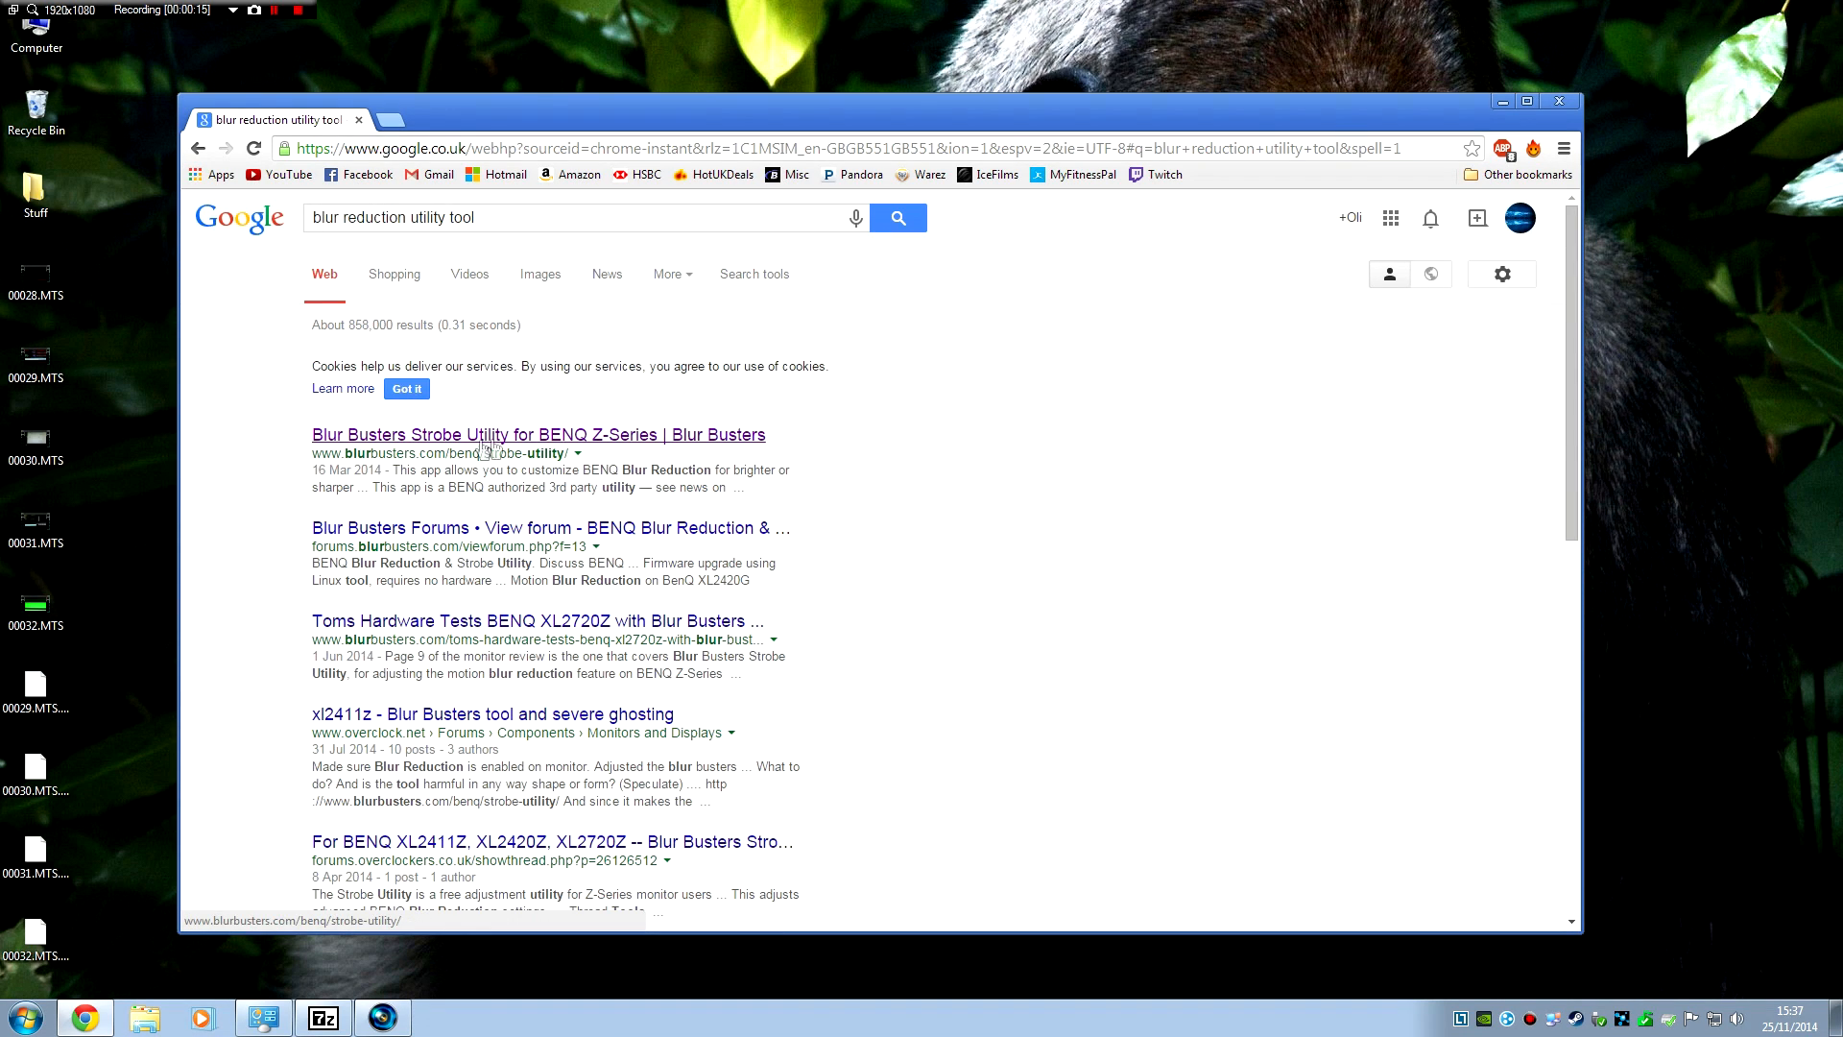
{"action": "left_click", "coordinate": [490, 434]}
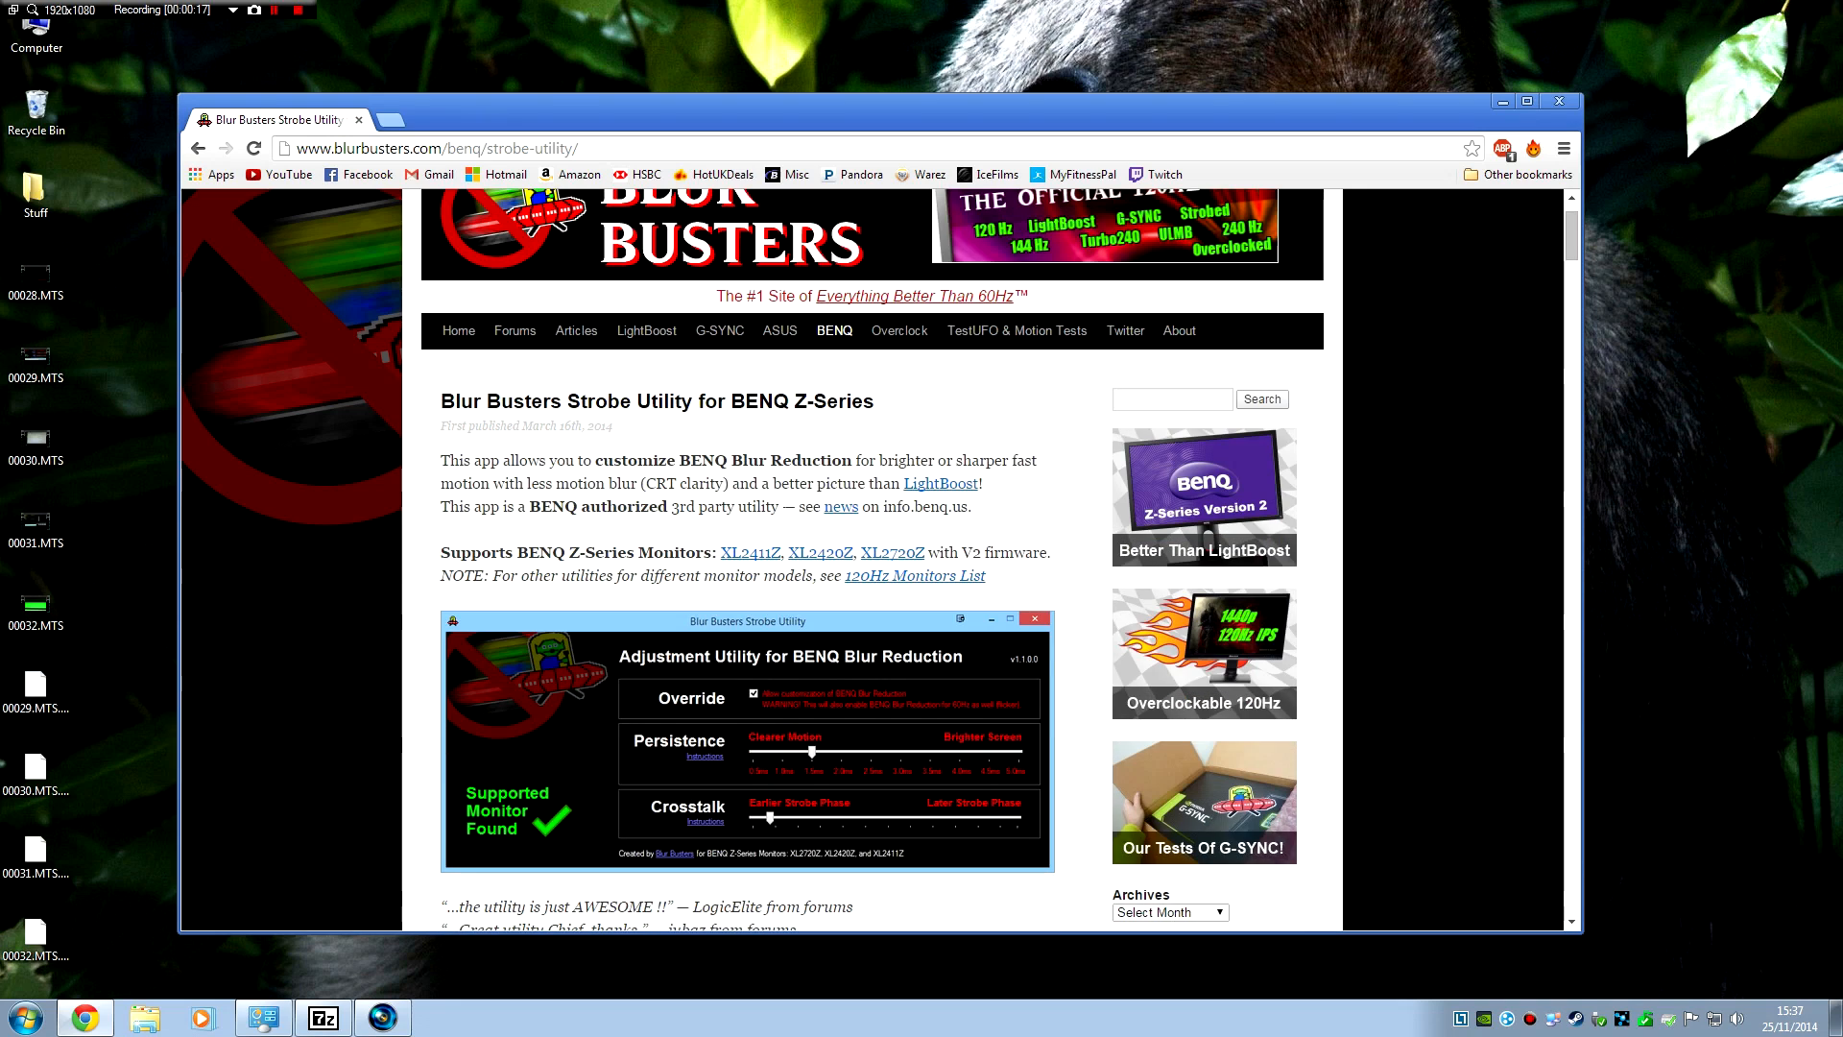
{"action": "scroll", "coordinate": [749, 623], "scroll_direction": "down", "scroll_amount": 3}
{"action": "scroll", "coordinate": [750, 623], "scroll_direction": "down", "scroll_amount": 3}
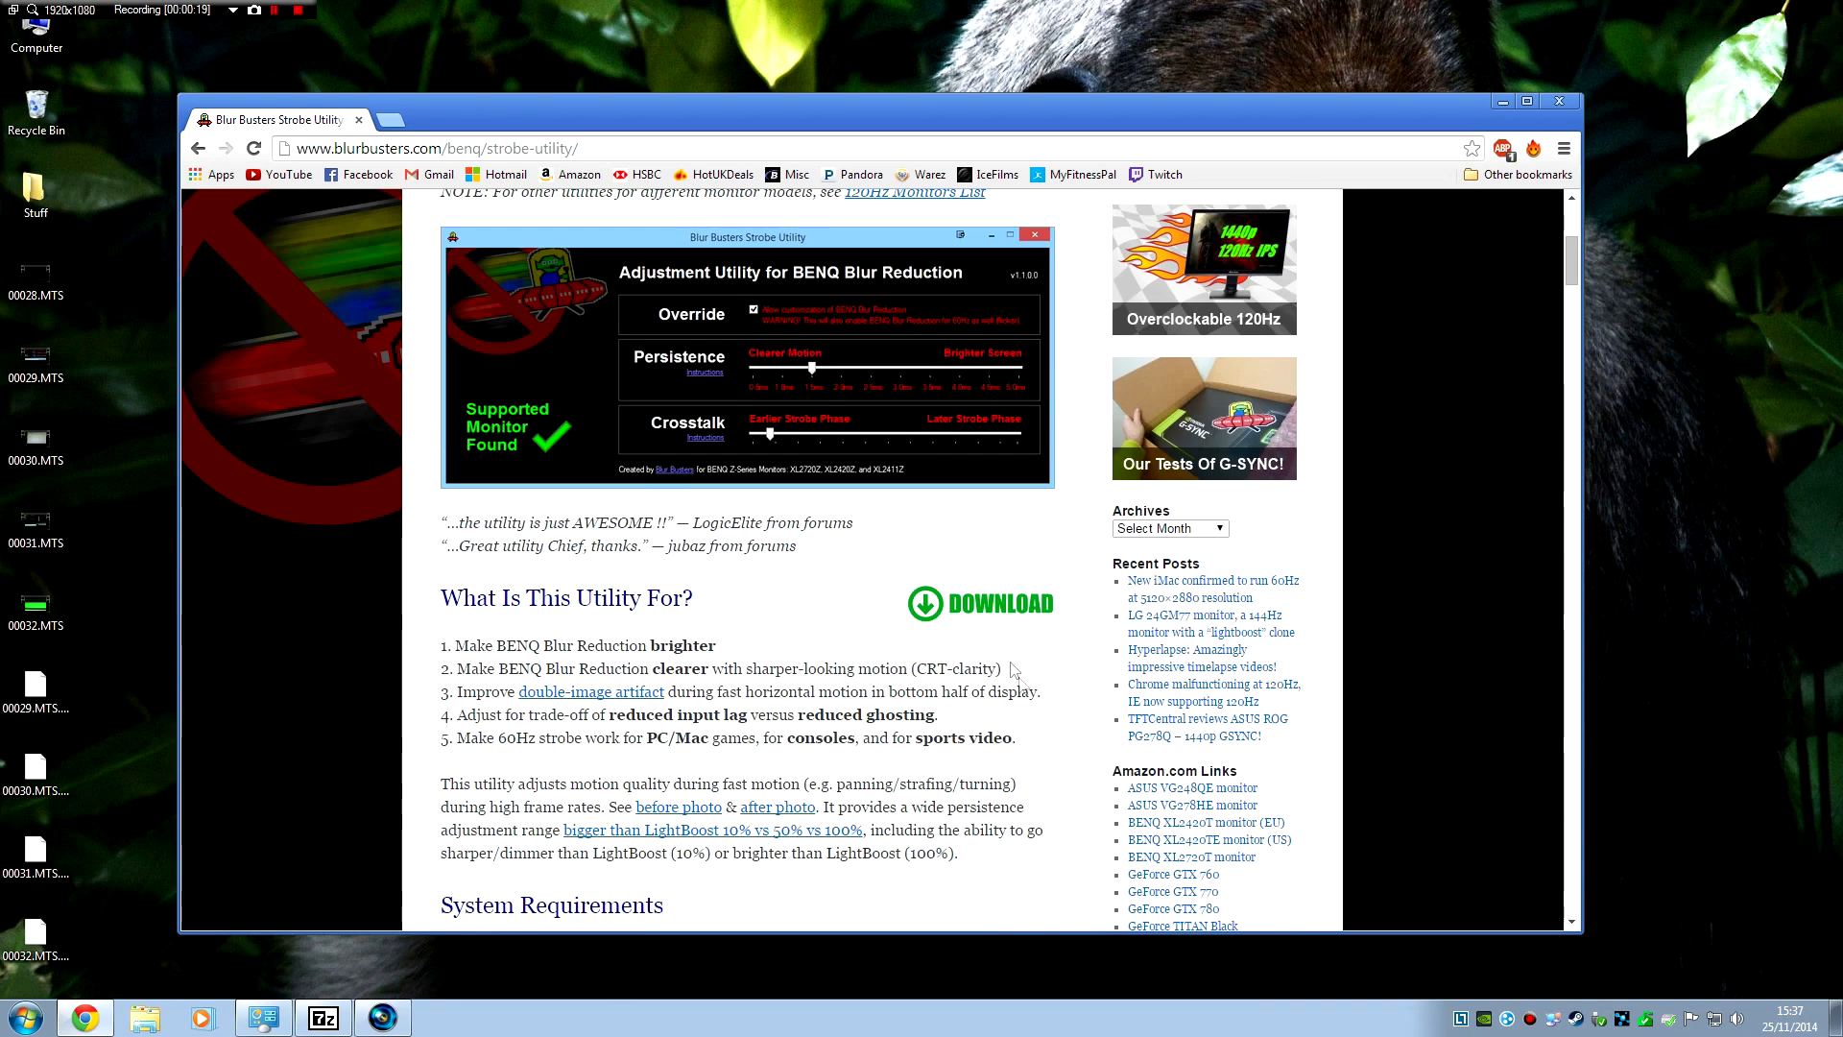
Download the Blur Busters Strobe Utility installer and launch the utility from the Start menu
{"action": "left_click", "coordinate": [968, 612]}
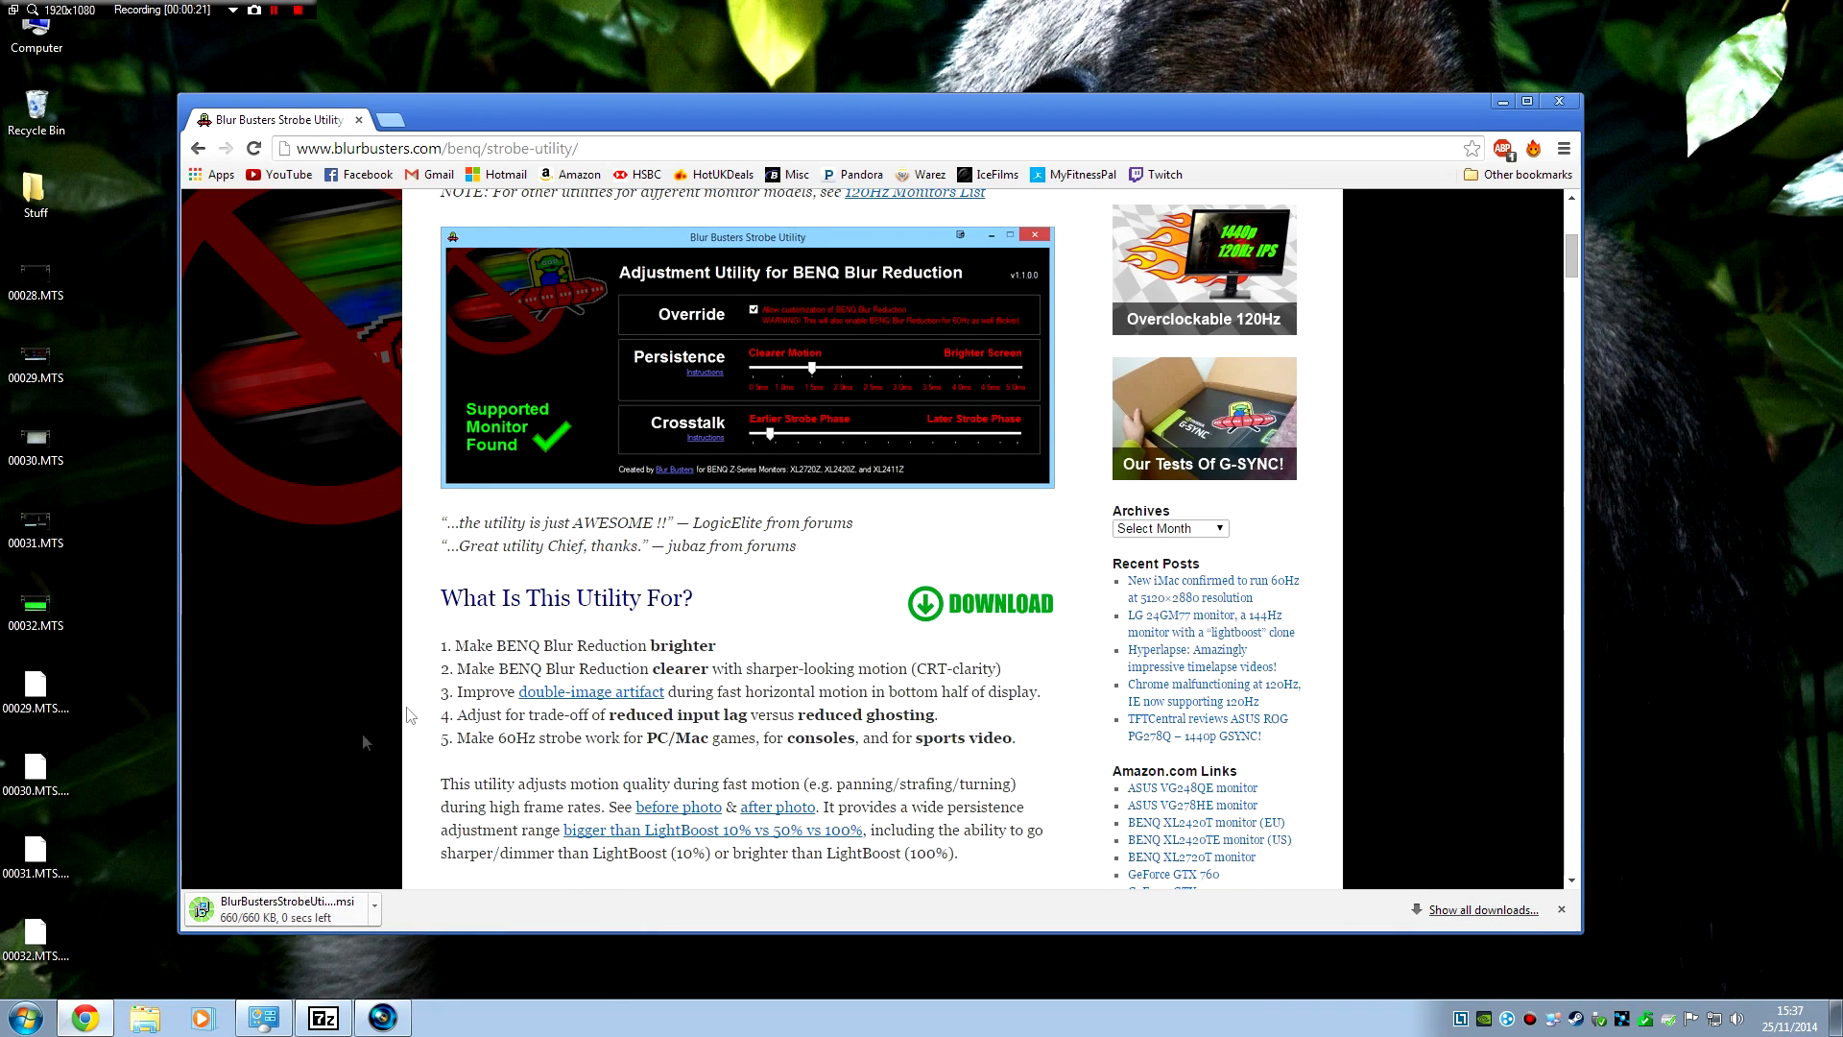
{"action": "scroll", "coordinate": [677, 690], "scroll_direction": "down", "scroll_amount": 1}
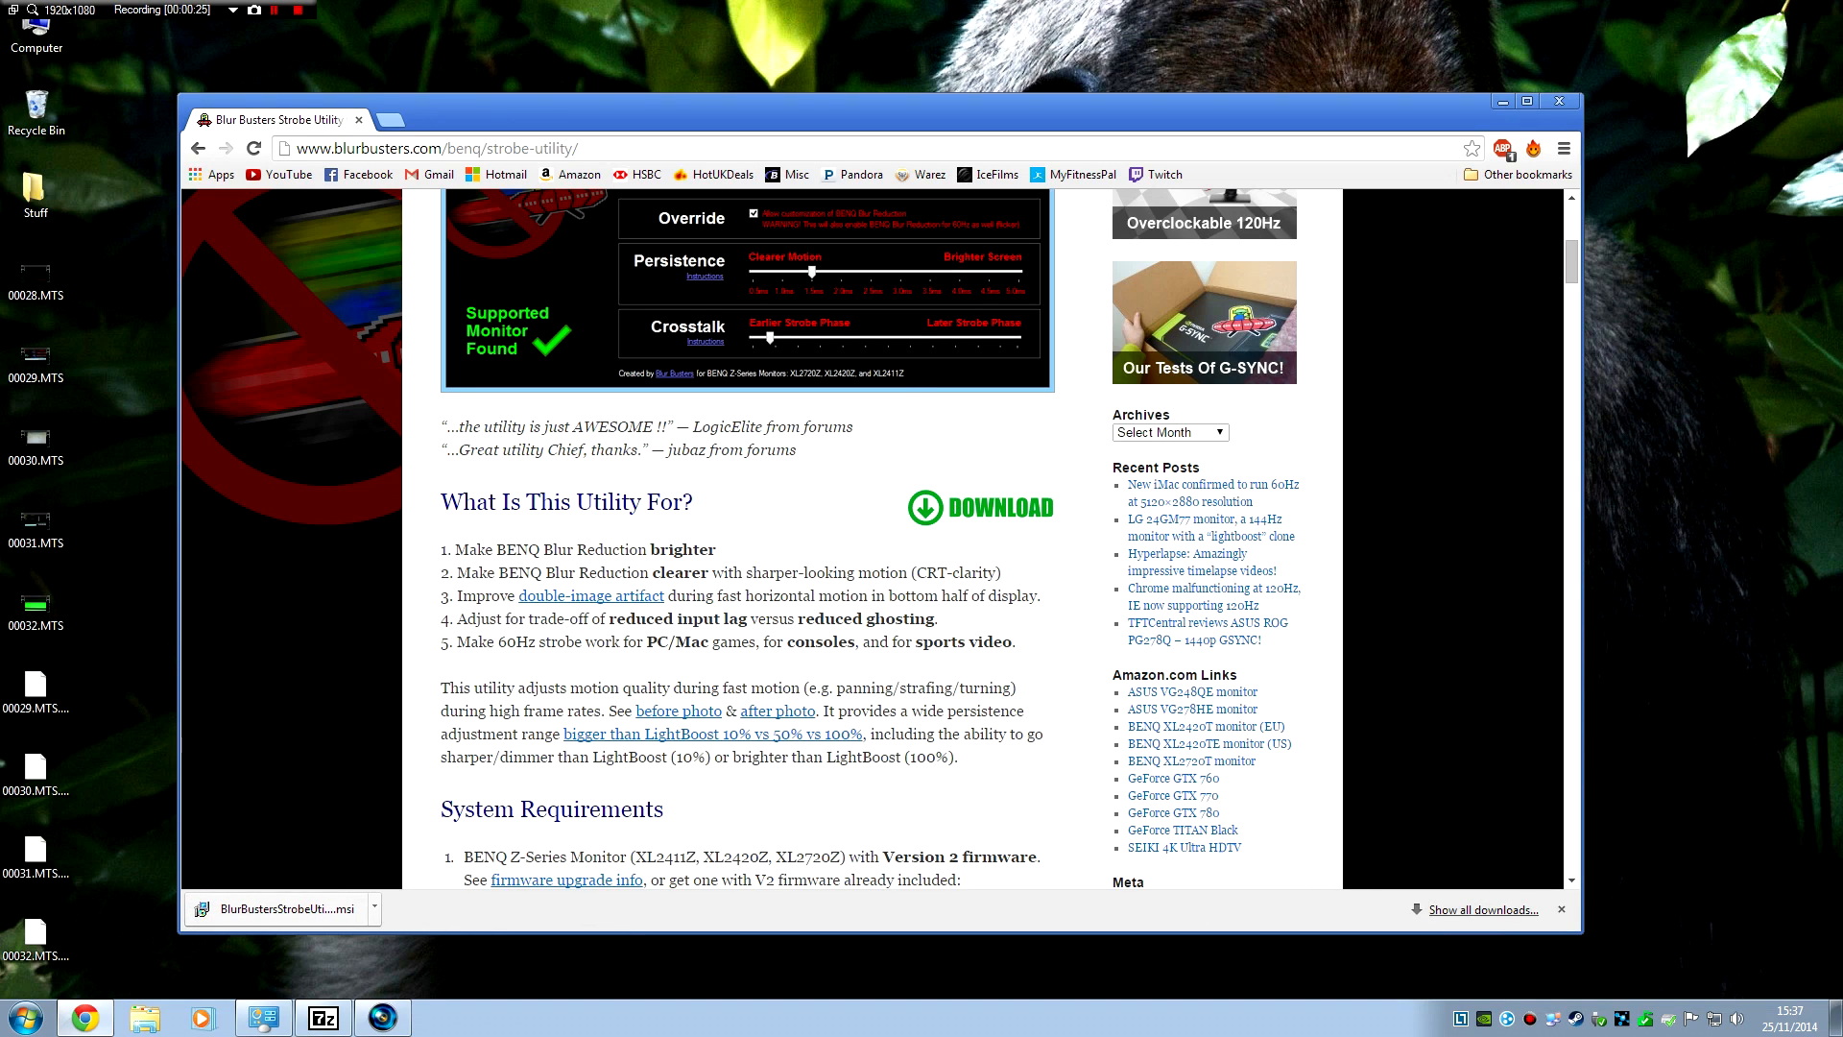
{"action": "key", "text": "super"}
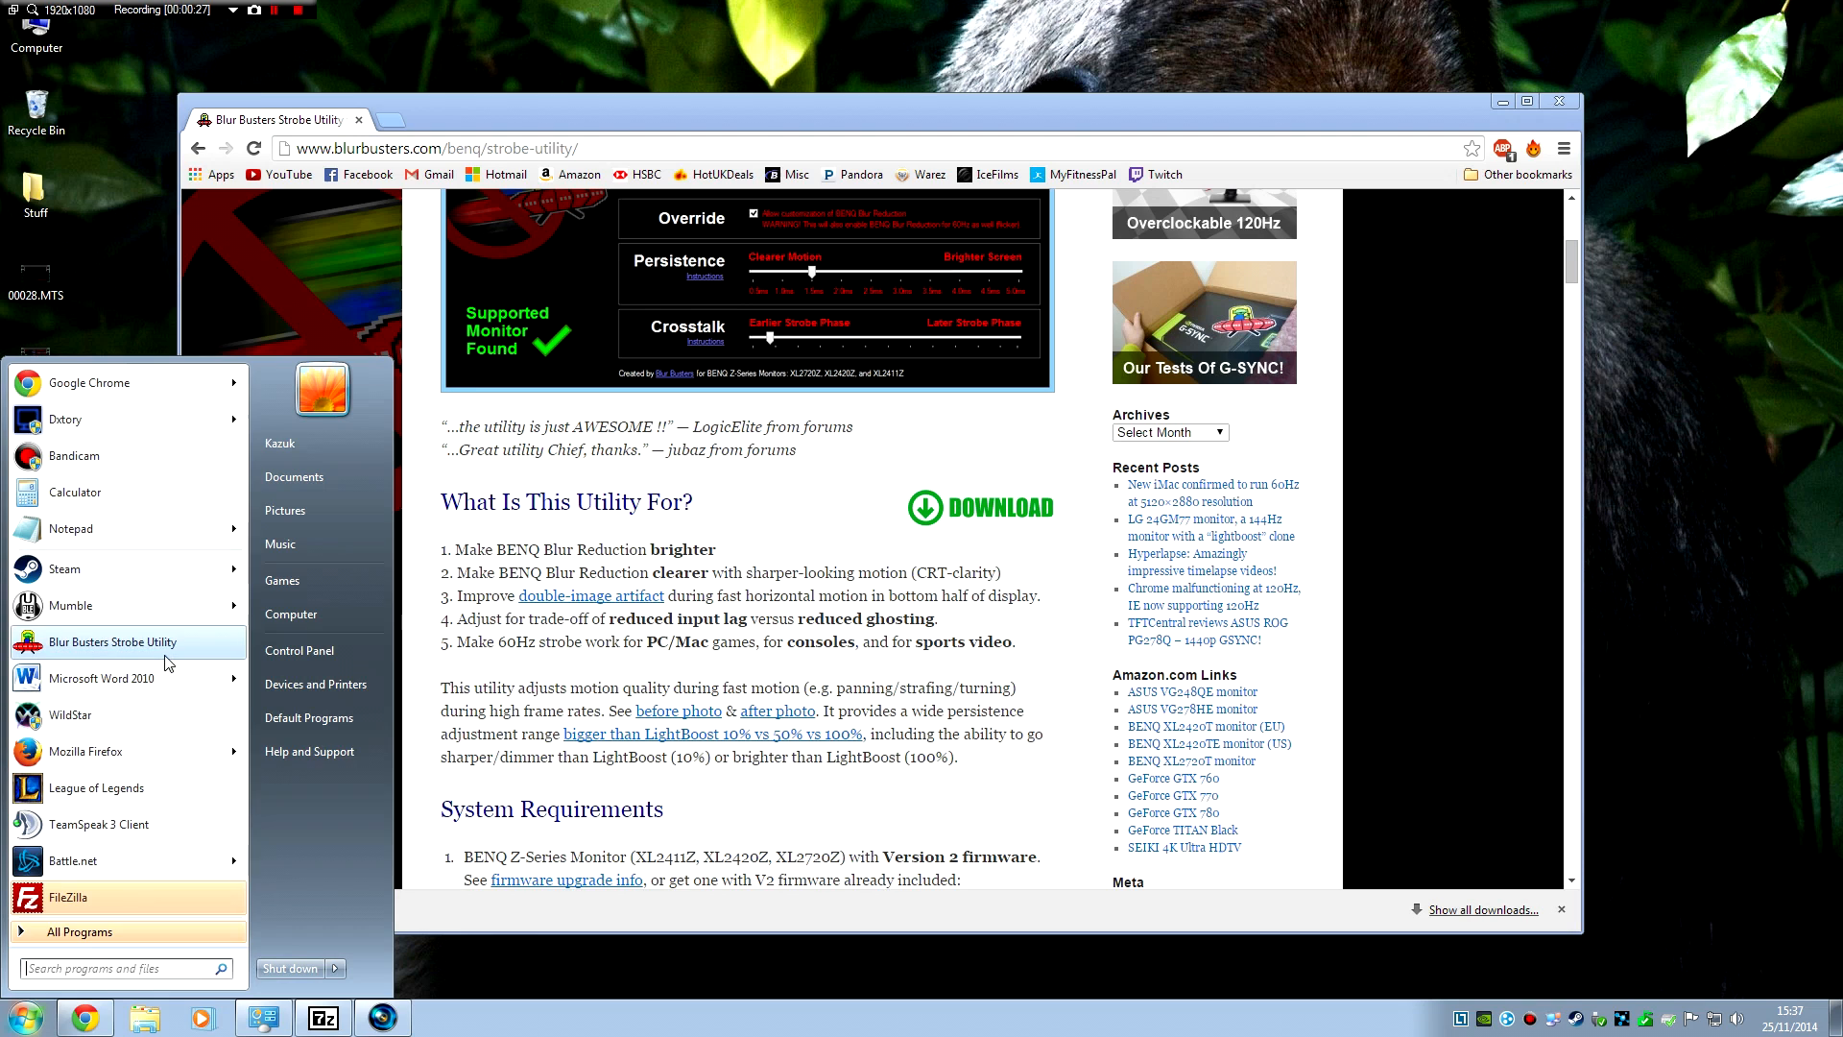
{"action": "left_click", "coordinate": [114, 646]}
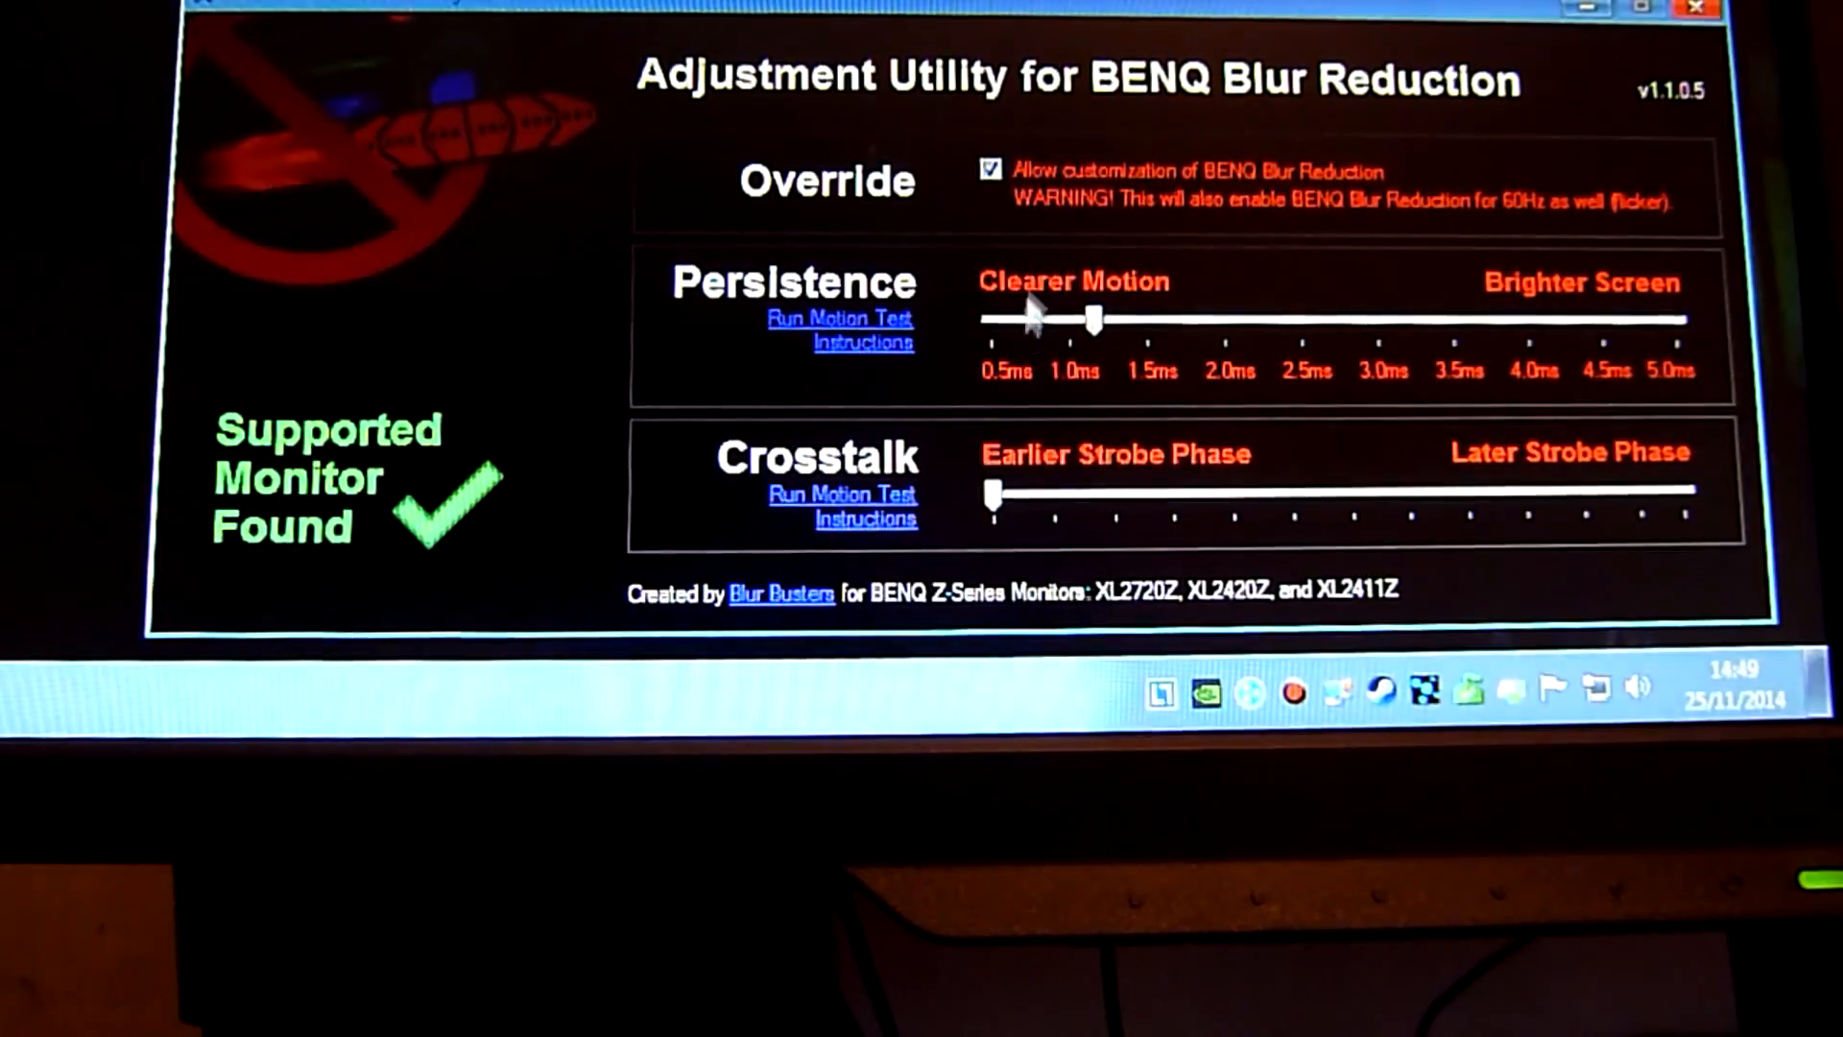
Sweep persistence from 5.0 ms down to about 1.0 ms and check crosstalk at its far-left phase
{"action": "mouse_move", "coordinate": [1096, 320]}
{"action": "left_mouse_down"}
{"action": "mouse_move", "coordinate": [994, 323]}
{"action": "mouse_move", "coordinate": [1678, 324]}
{"action": "left_mouse_up"}
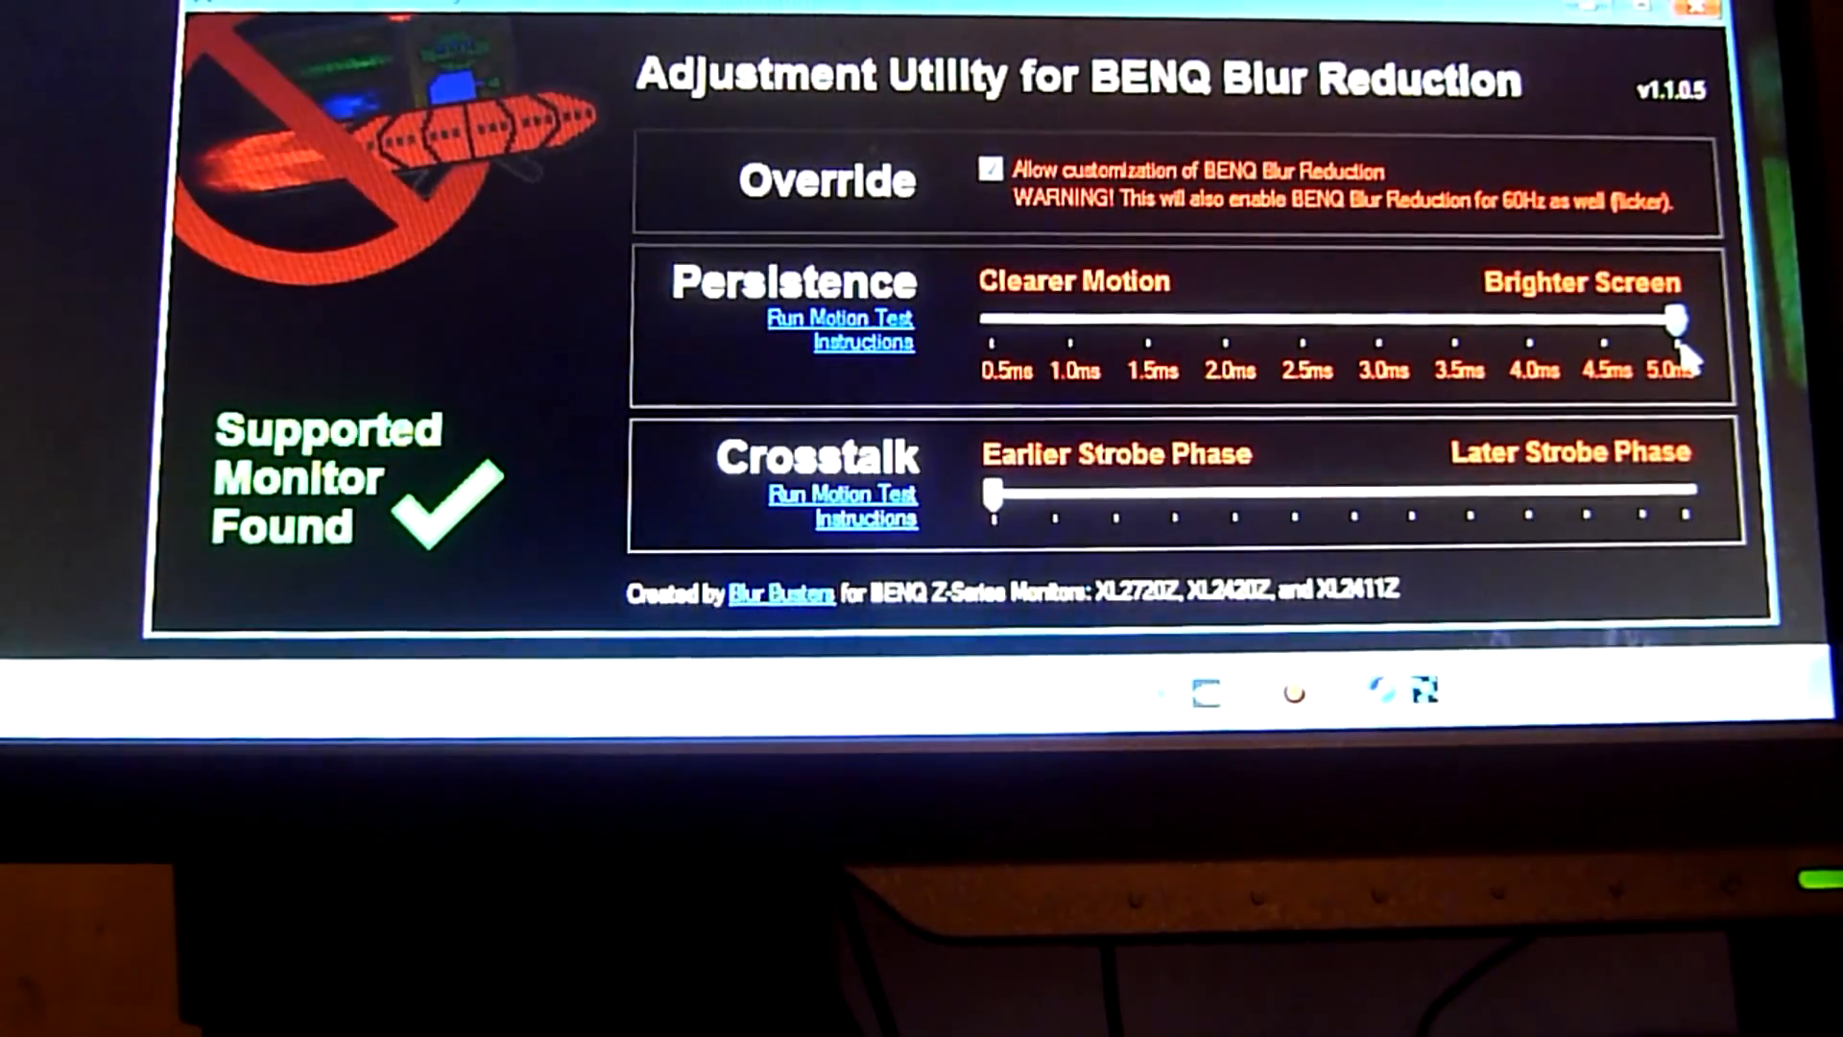
{"action": "left_click_drag", "start_coordinate": [1678, 324], "coordinate": [1147, 323]}
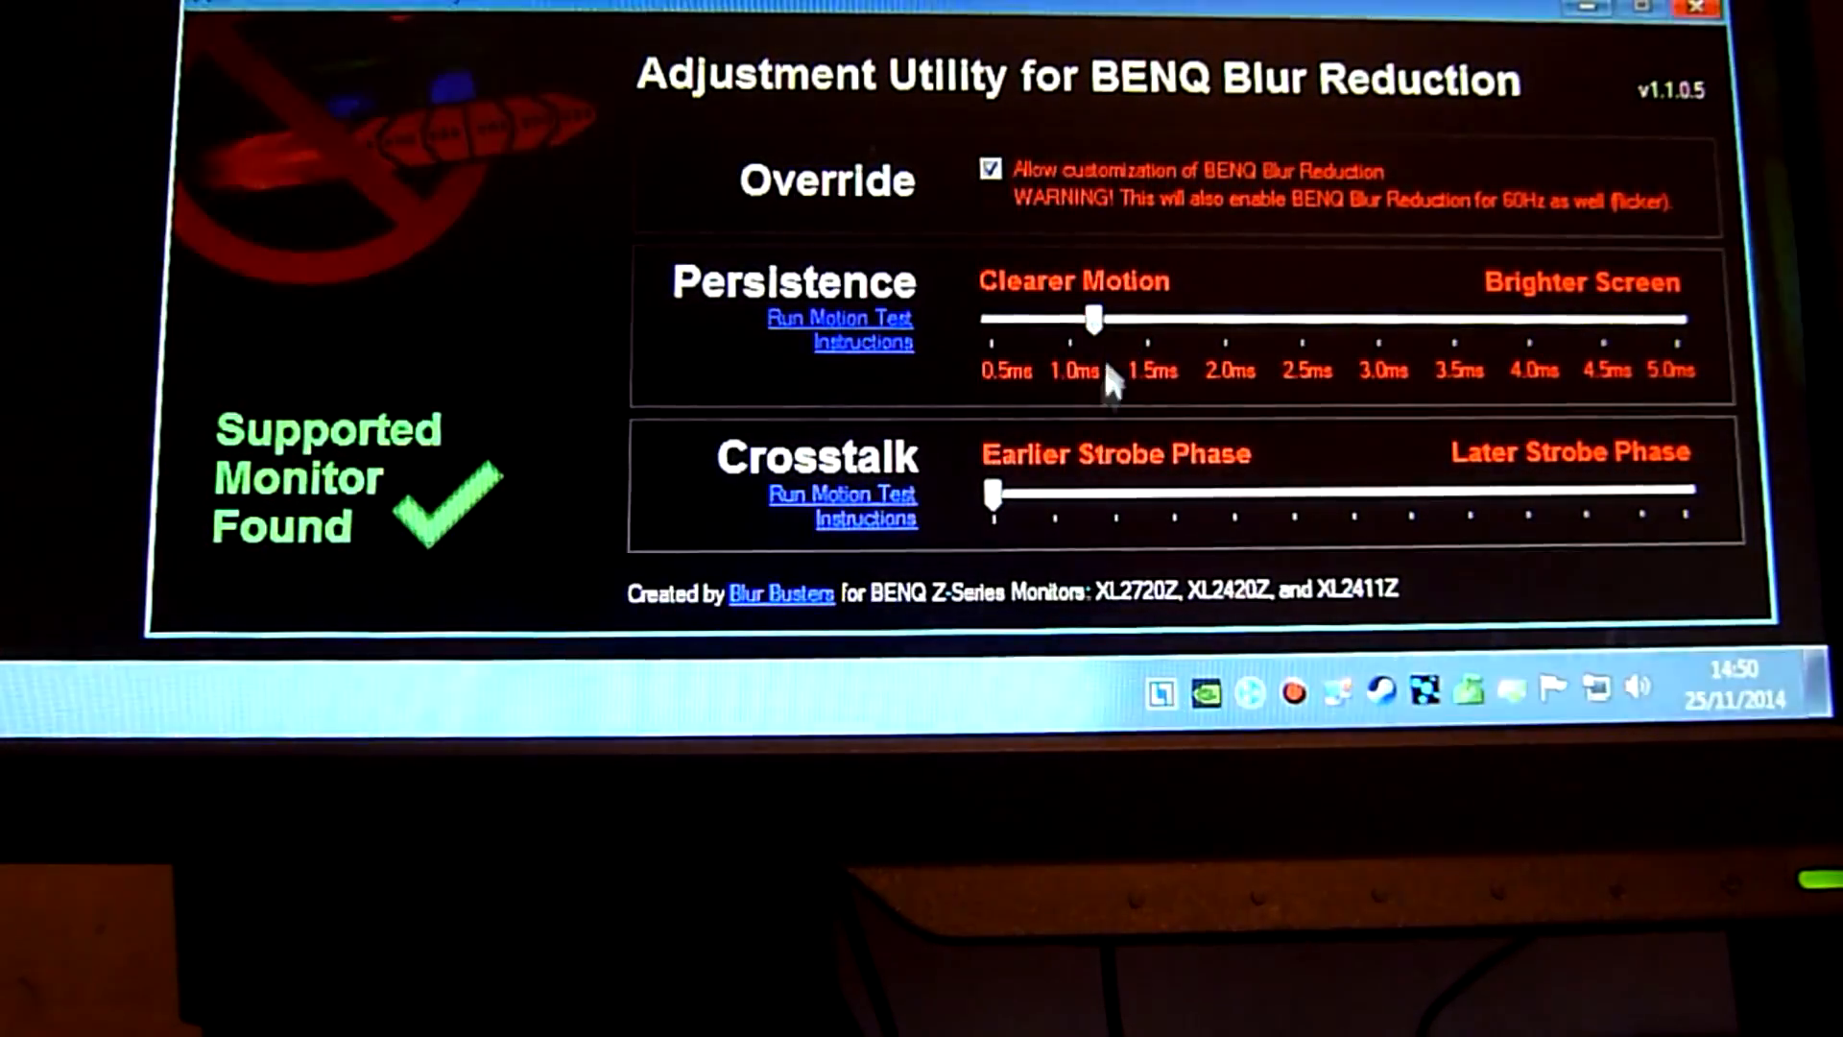
{"action": "left_click_drag", "start_coordinate": [1147, 323], "coordinate": [1094, 324]}
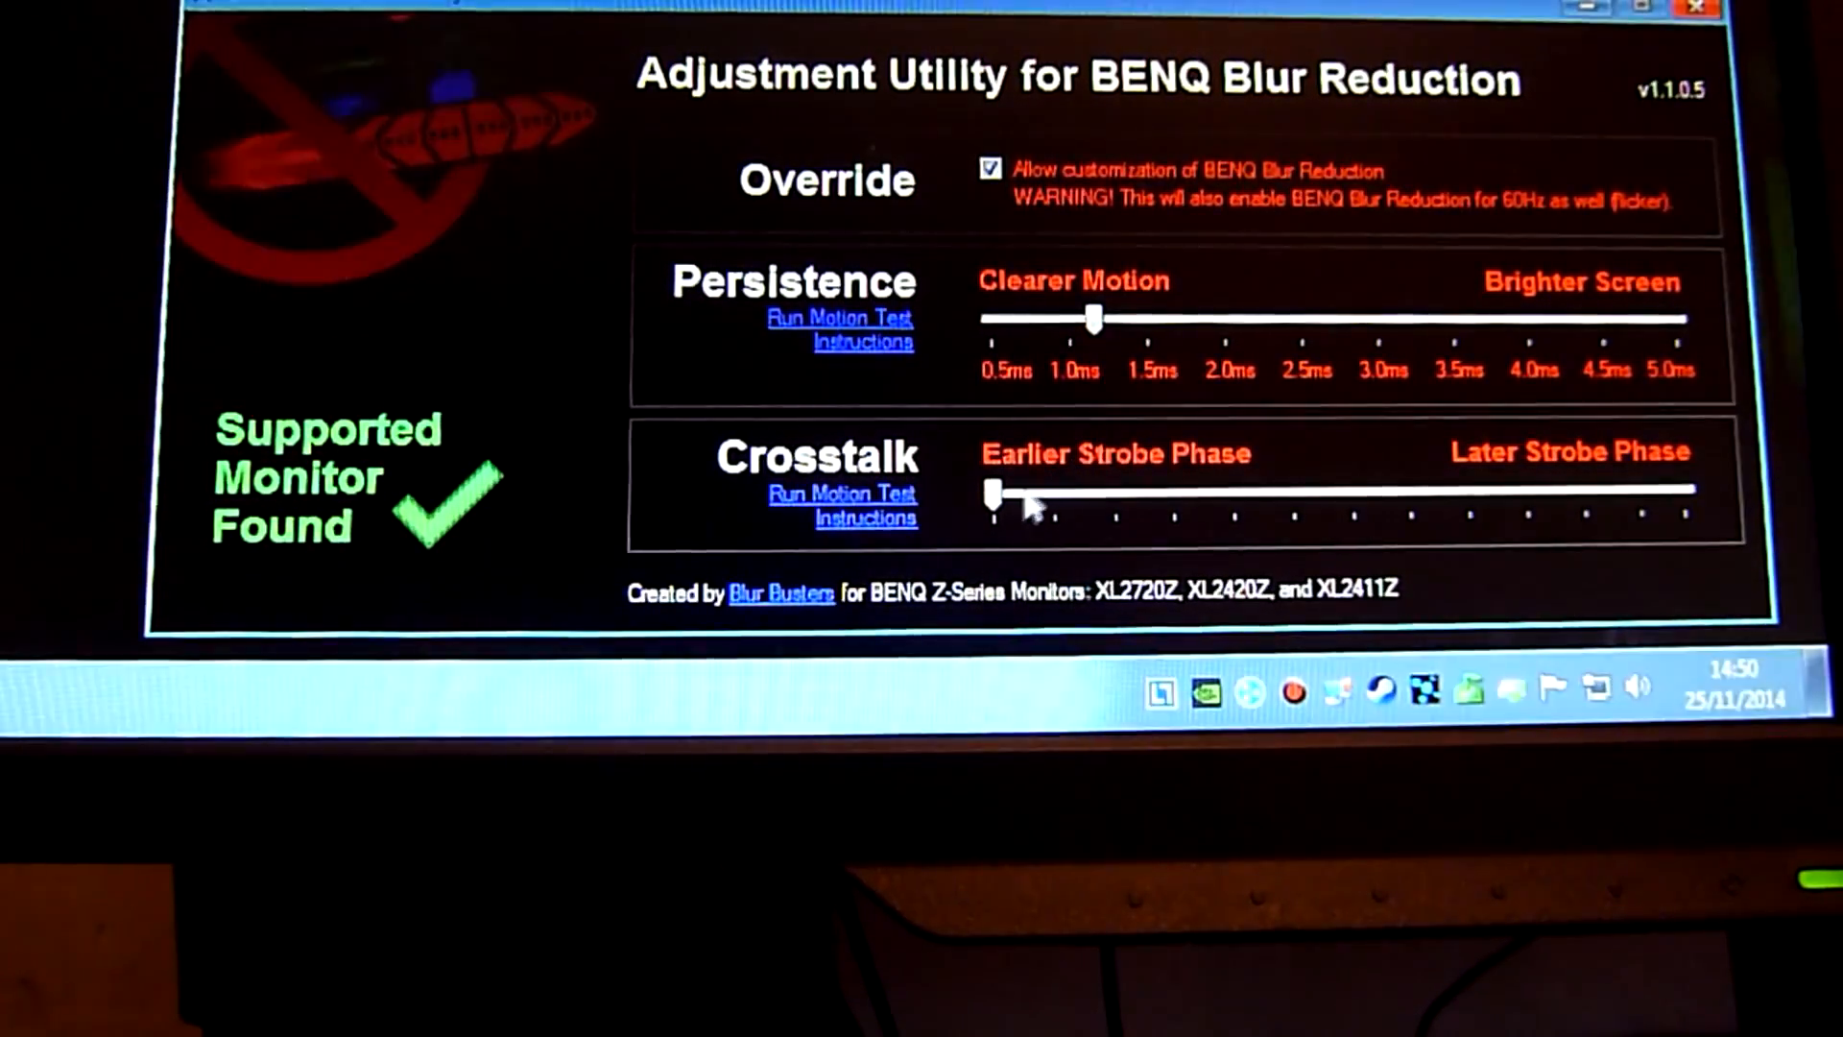
{"action": "mouse_move", "coordinate": [994, 496]}
{"action": "left_mouse_down"}
{"action": "mouse_move", "coordinate": [1678, 502]}
{"action": "mouse_move", "coordinate": [993, 498]}
{"action": "left_mouse_up"}
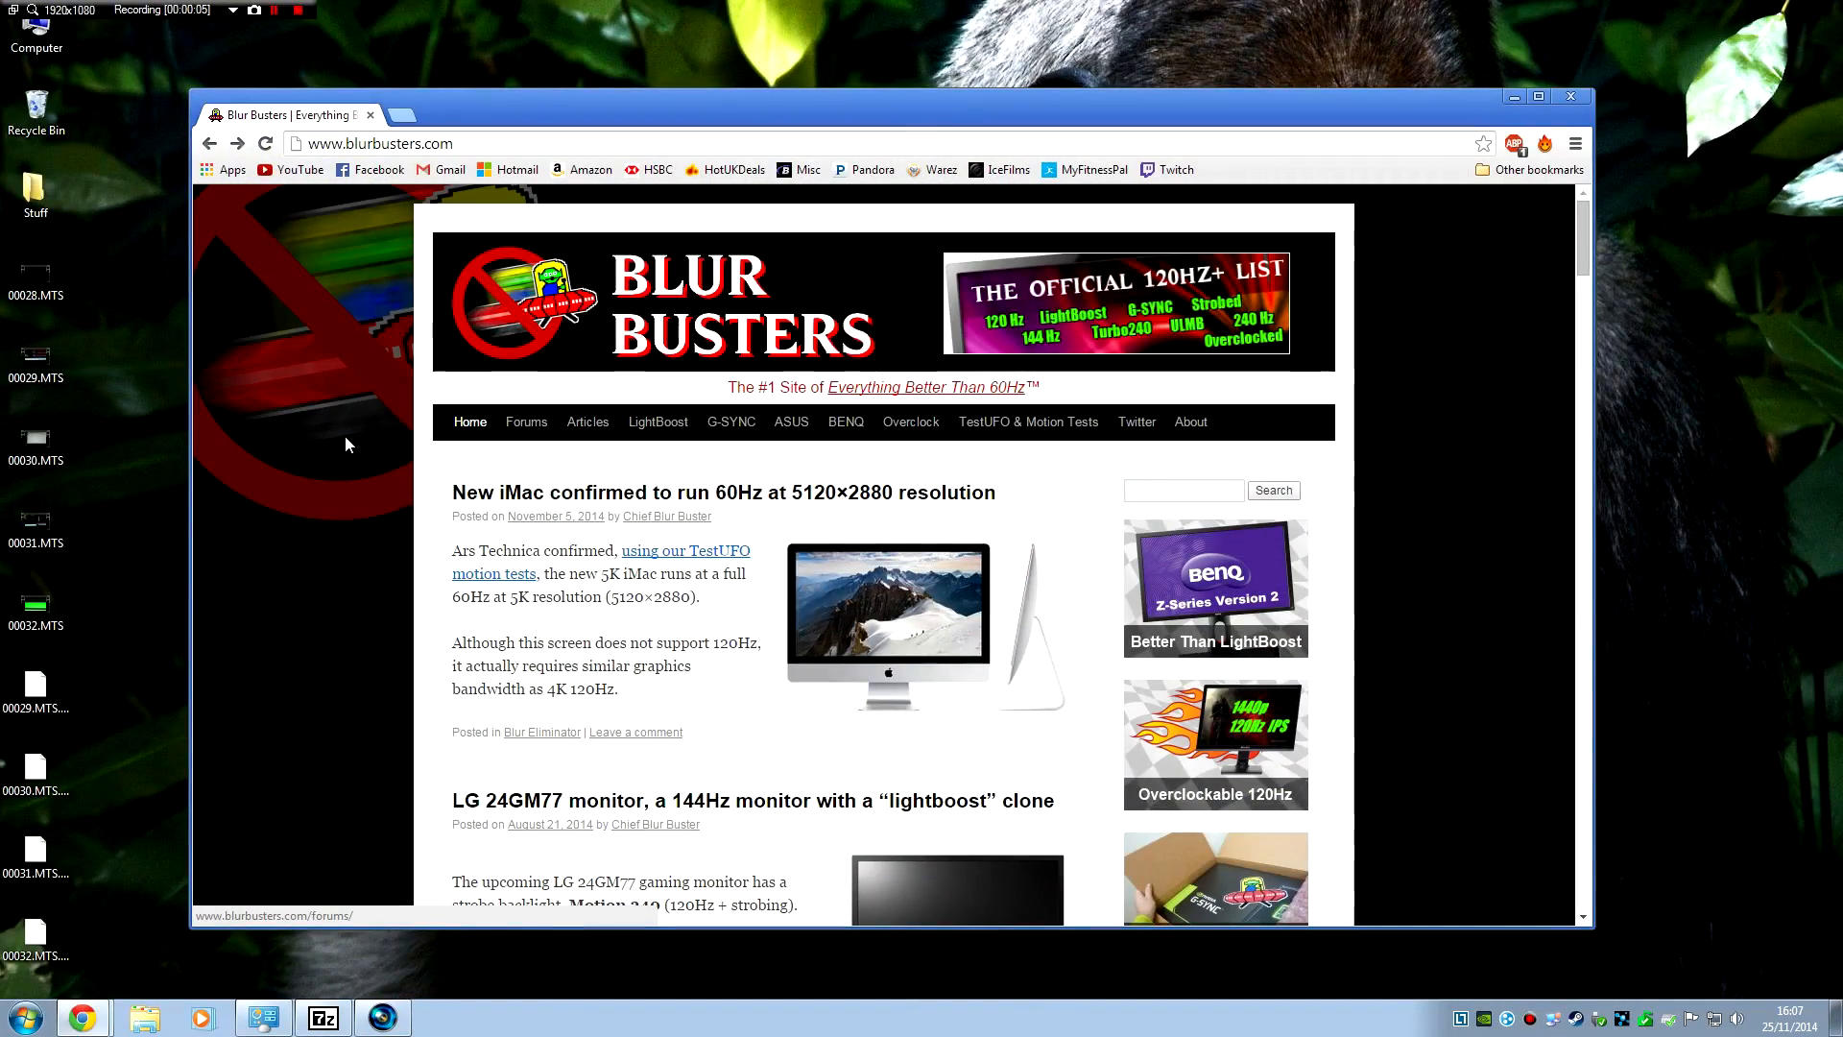
Browse the forums.blurbusters.com board index, then close Chrome to show the desktop
{"action": "left_click", "coordinate": [413, 143]}
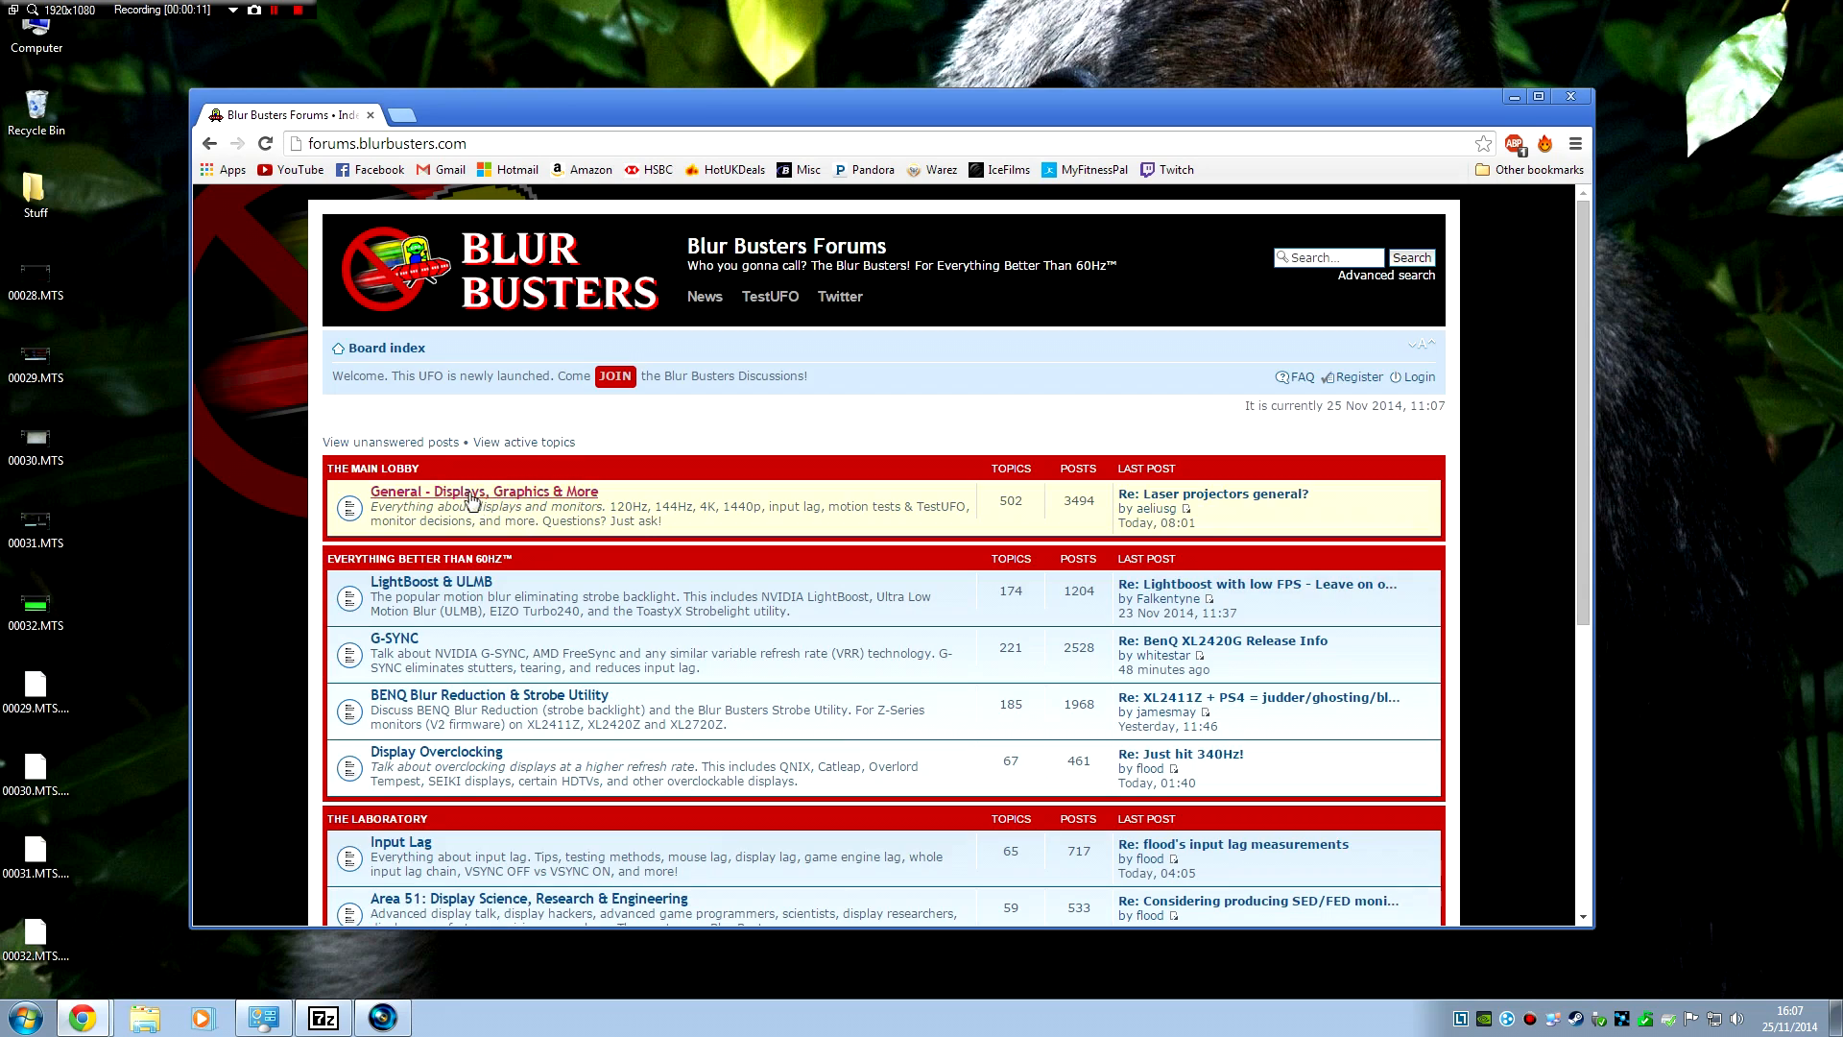
{"action": "scroll", "coordinate": [471, 499], "scroll_direction": "down", "scroll_amount": 5}
{"action": "scroll", "coordinate": [462, 489], "scroll_direction": "up", "scroll_amount": 5}
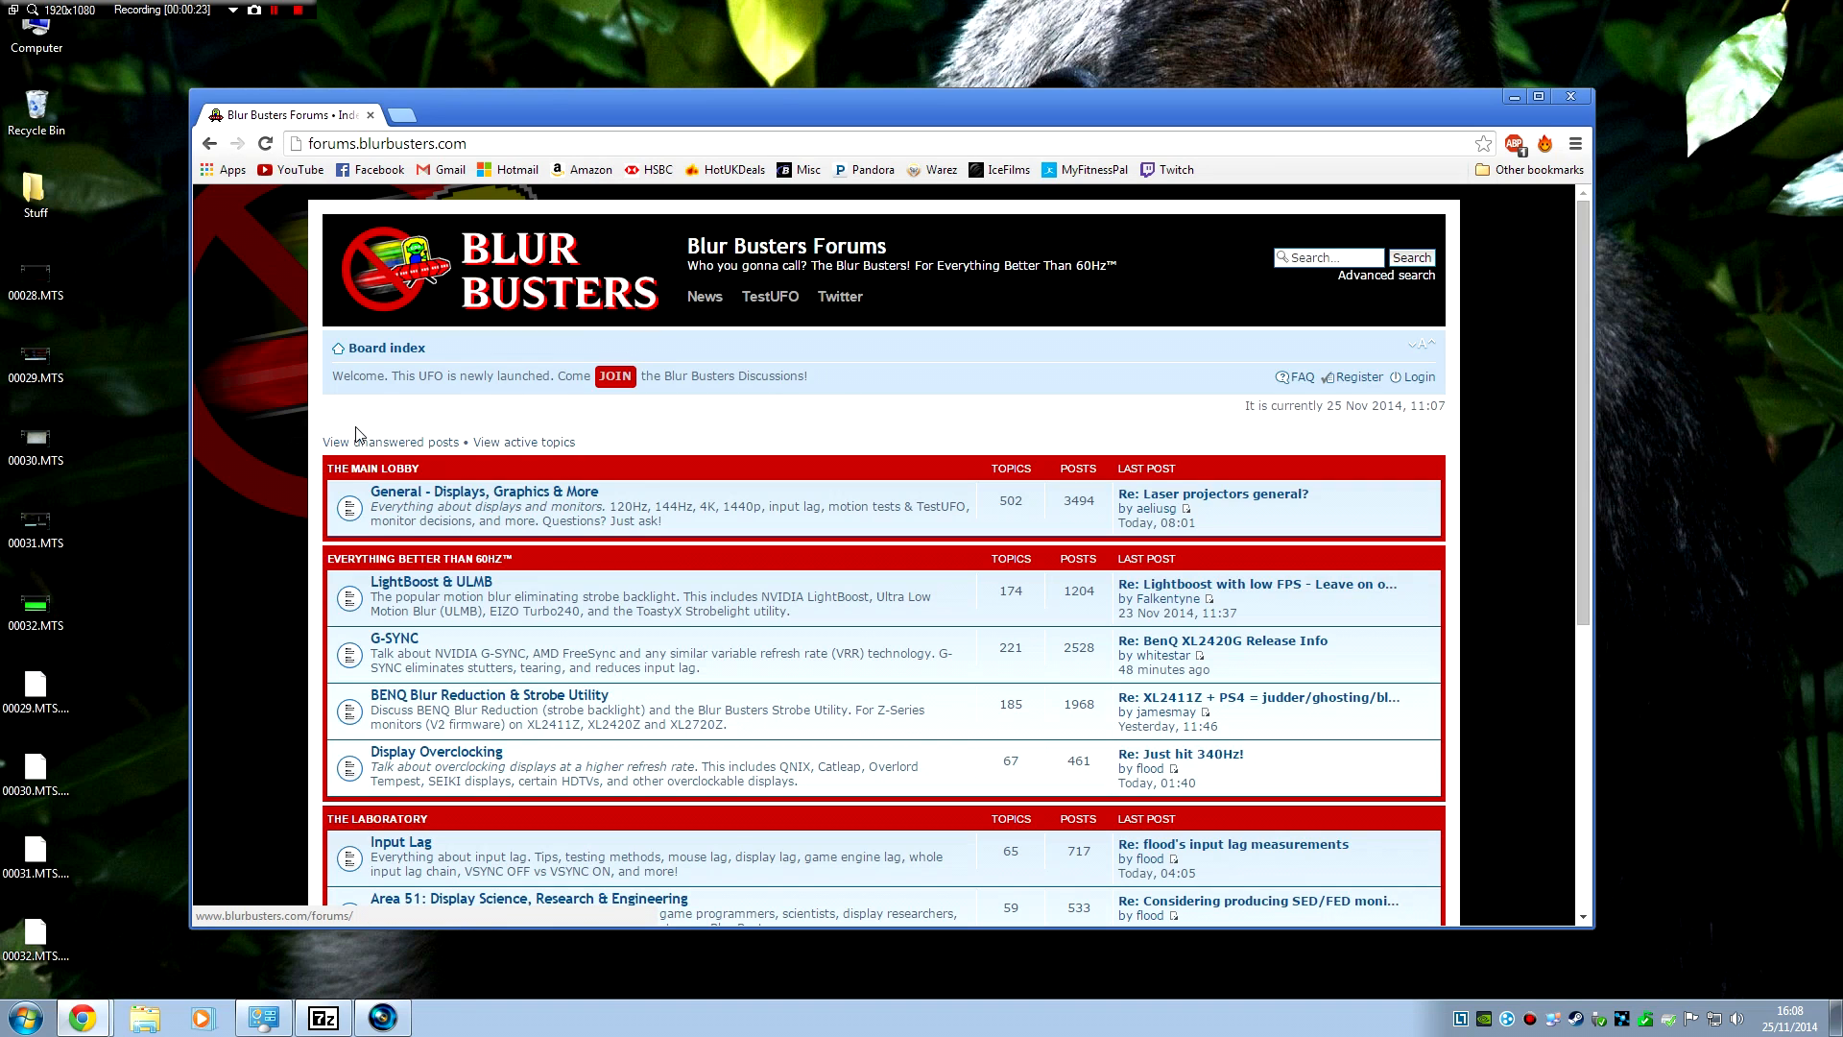
{"action": "left_click", "coordinate": [369, 116]}
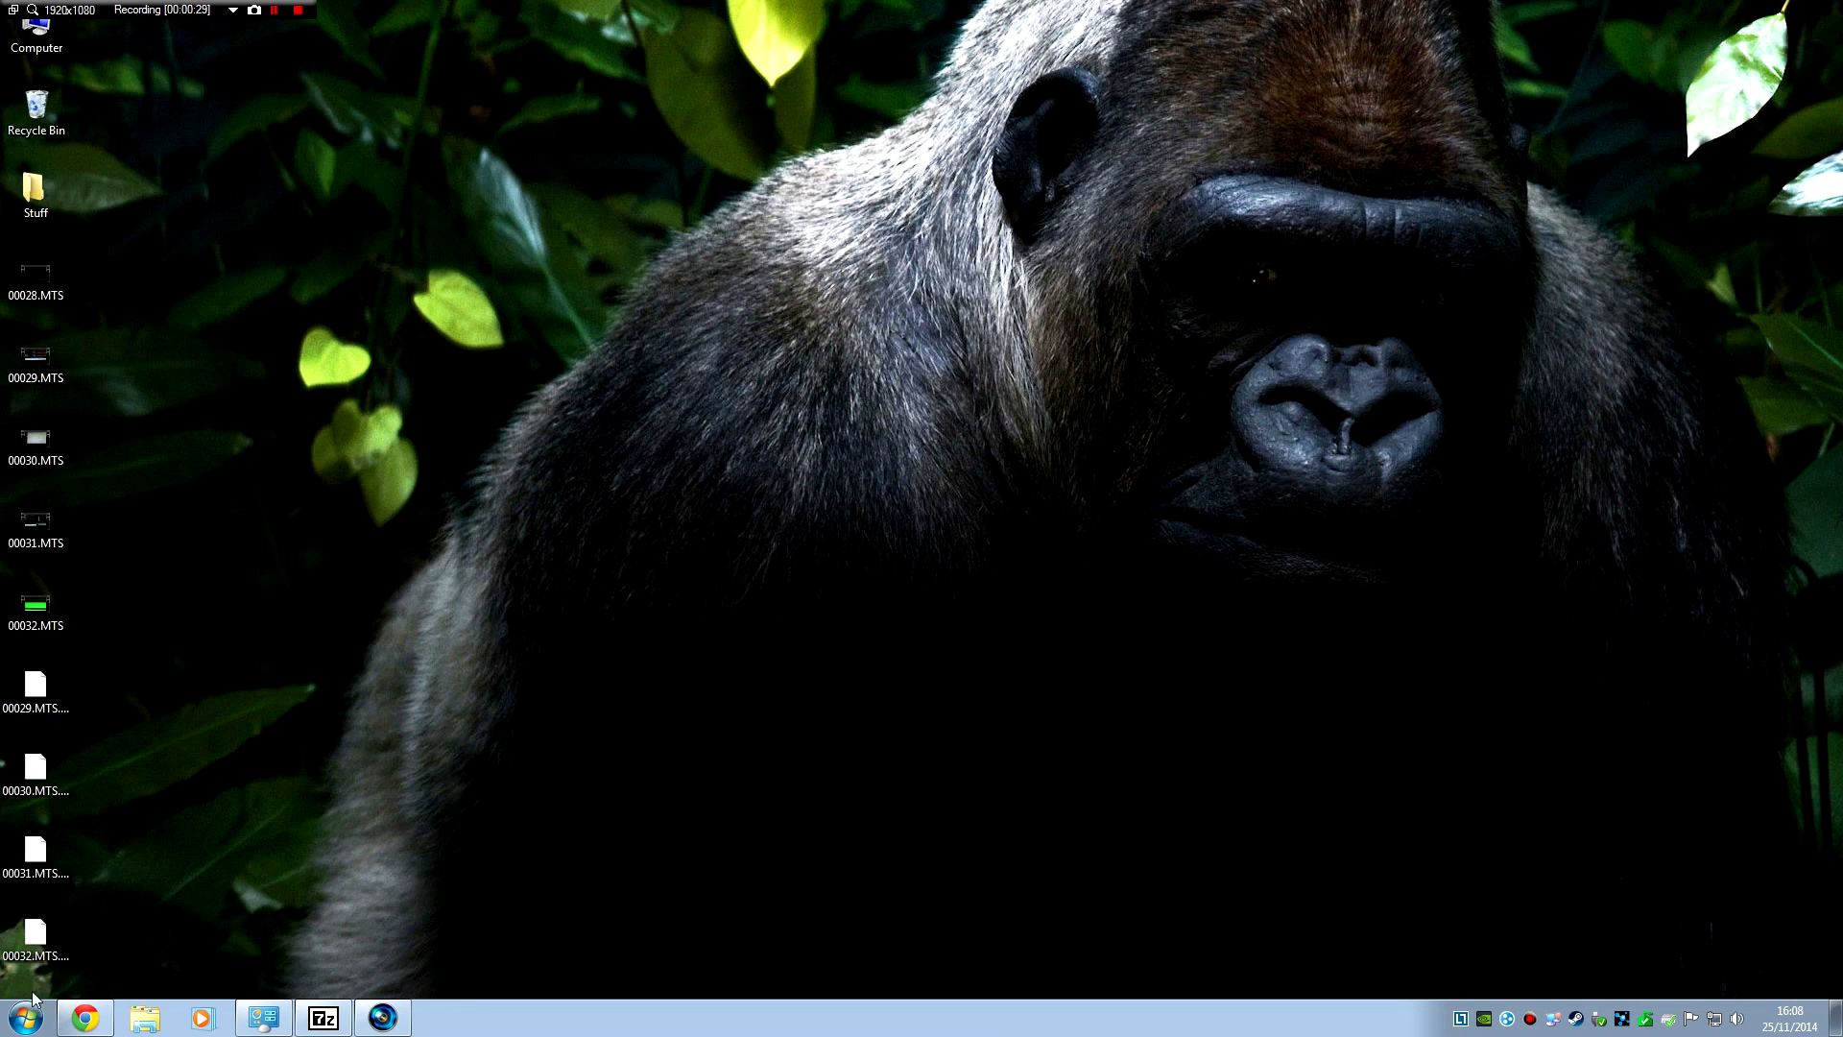
Reopen Chrome, search 'ufotest' in a new tab and load UFO Test: Multiple Framerates
{"action": "left_click", "coordinate": [85, 1018]}
{"action": "left_click", "coordinate": [391, 119]}
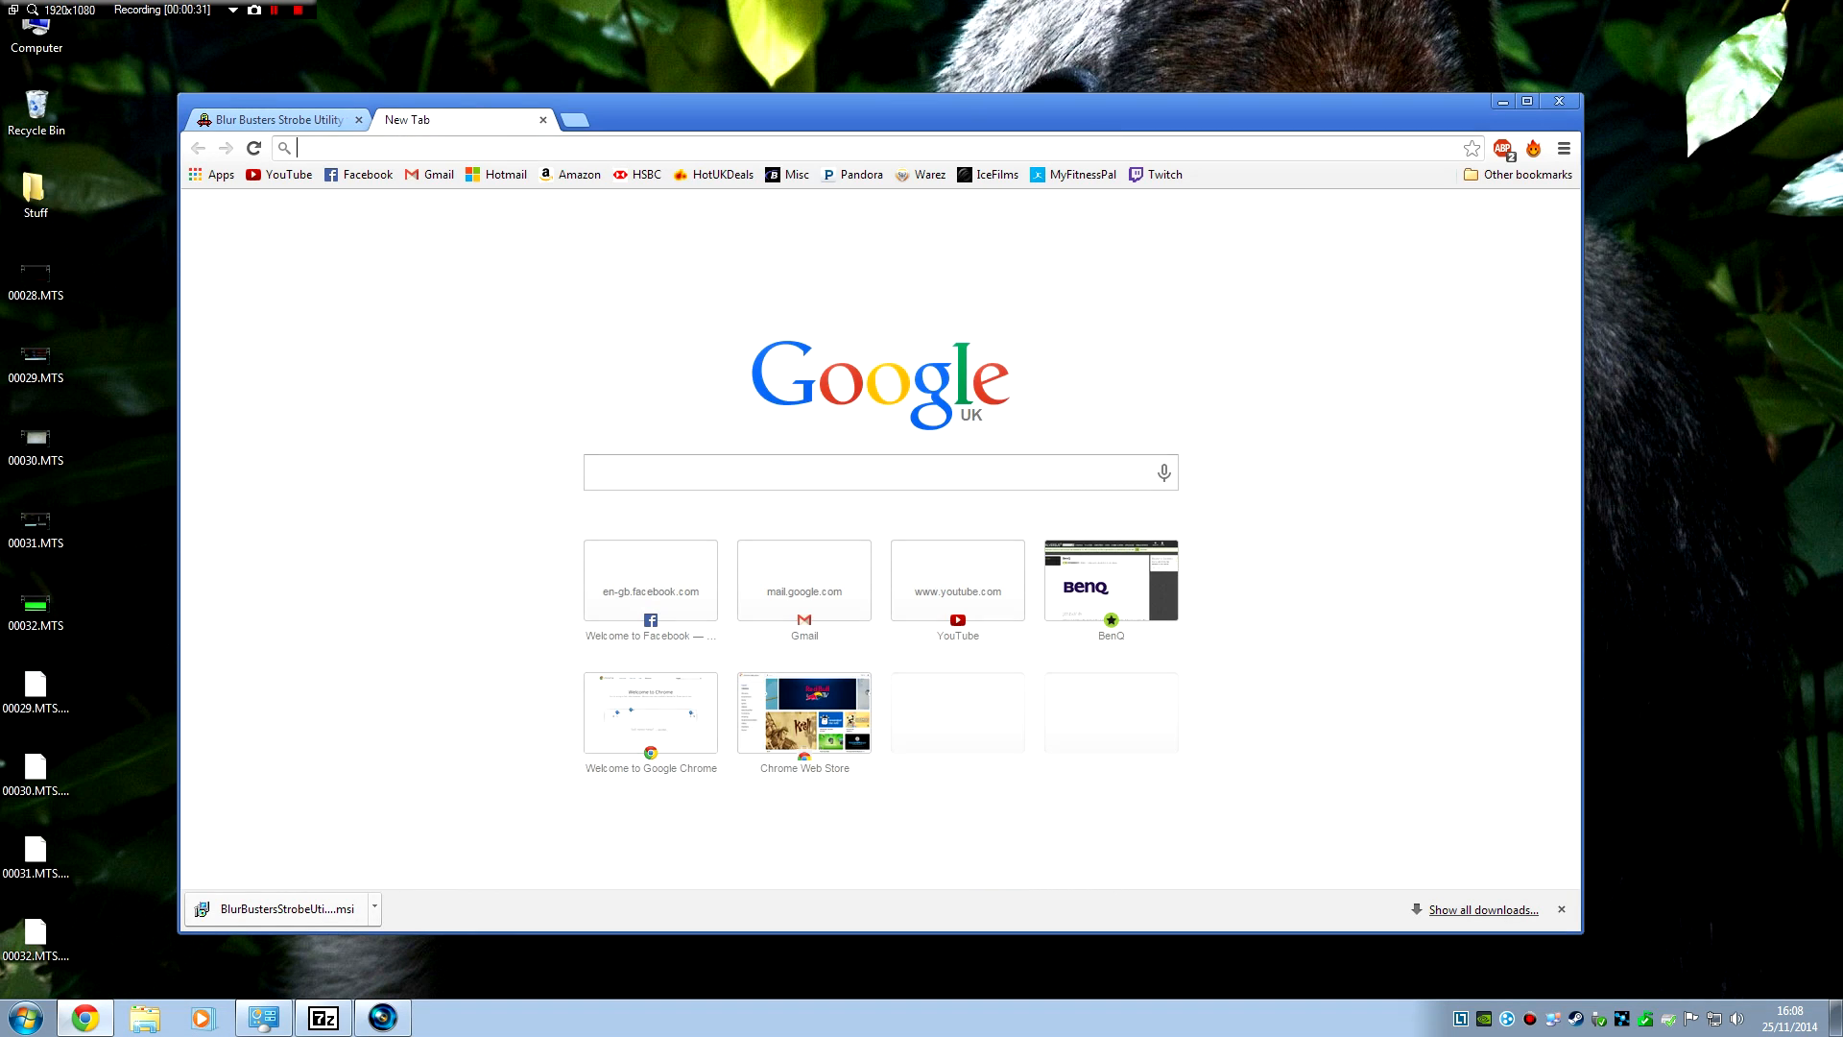
{"action": "type", "text": "ufotest"}
{"action": "key", "text": "Return"}
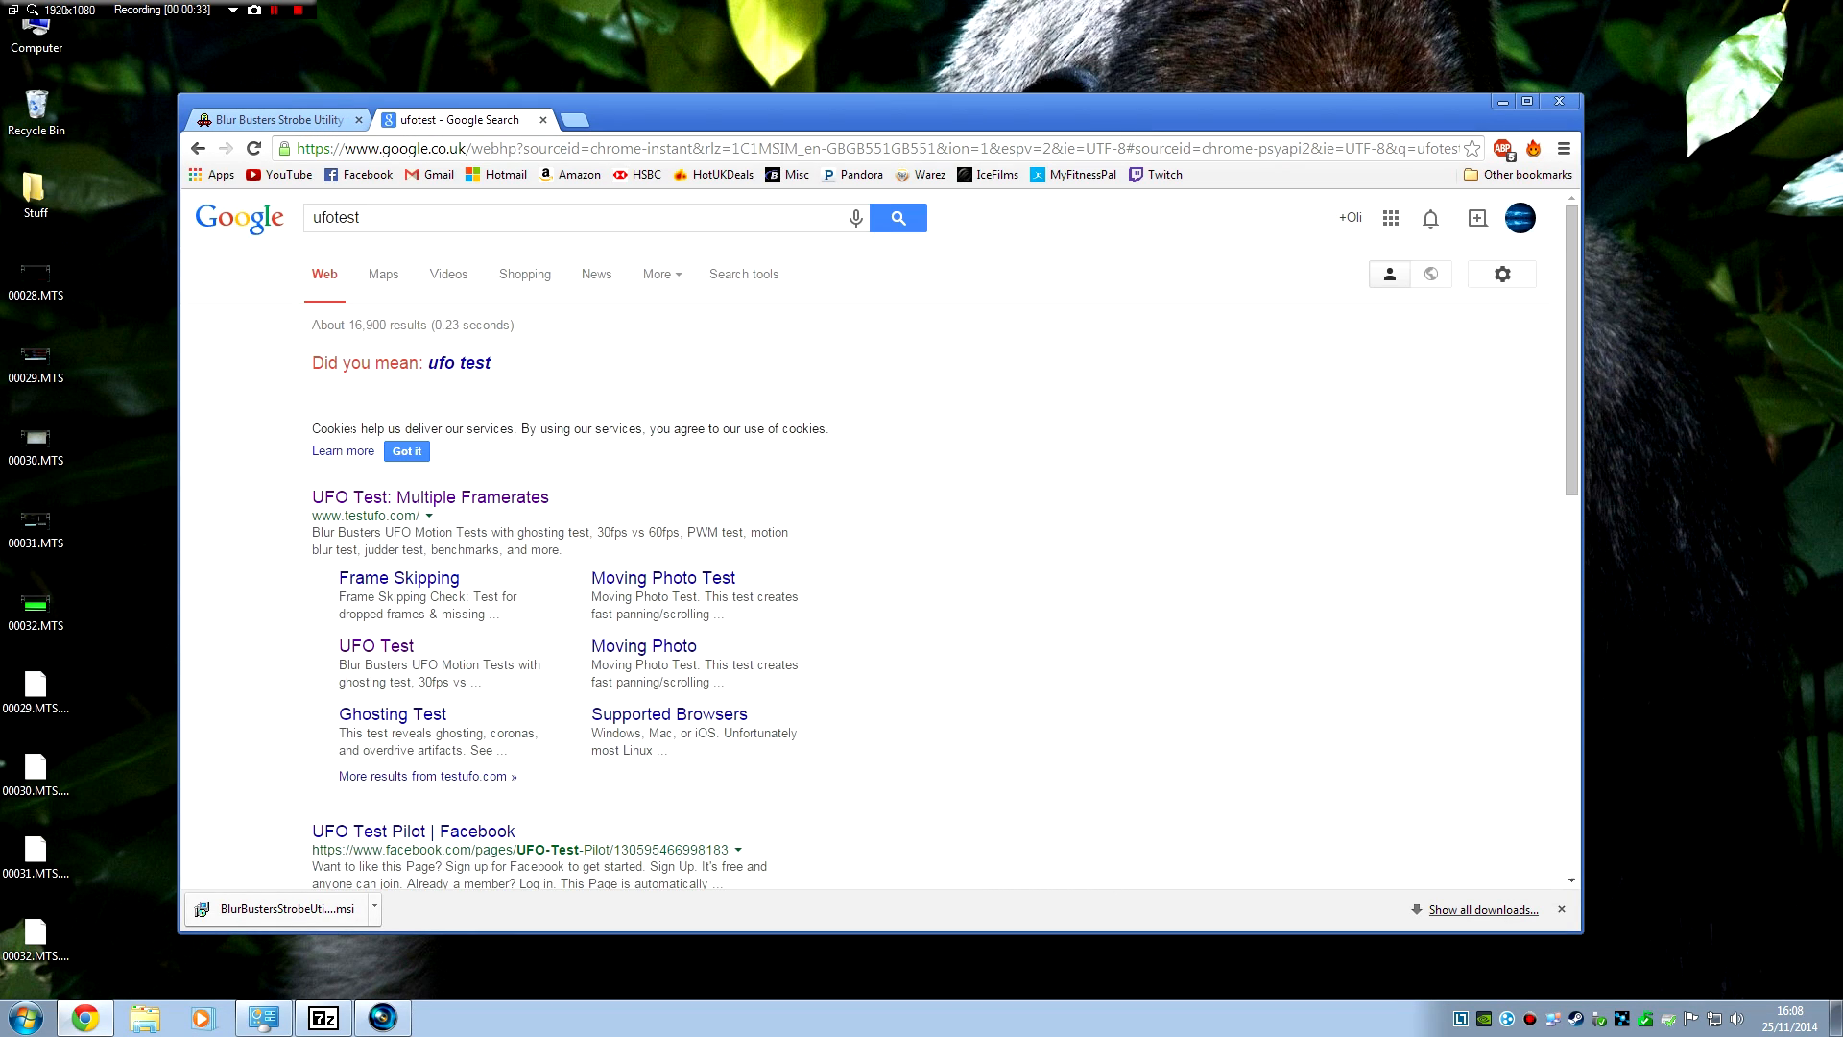
{"action": "left_click", "coordinate": [346, 499]}
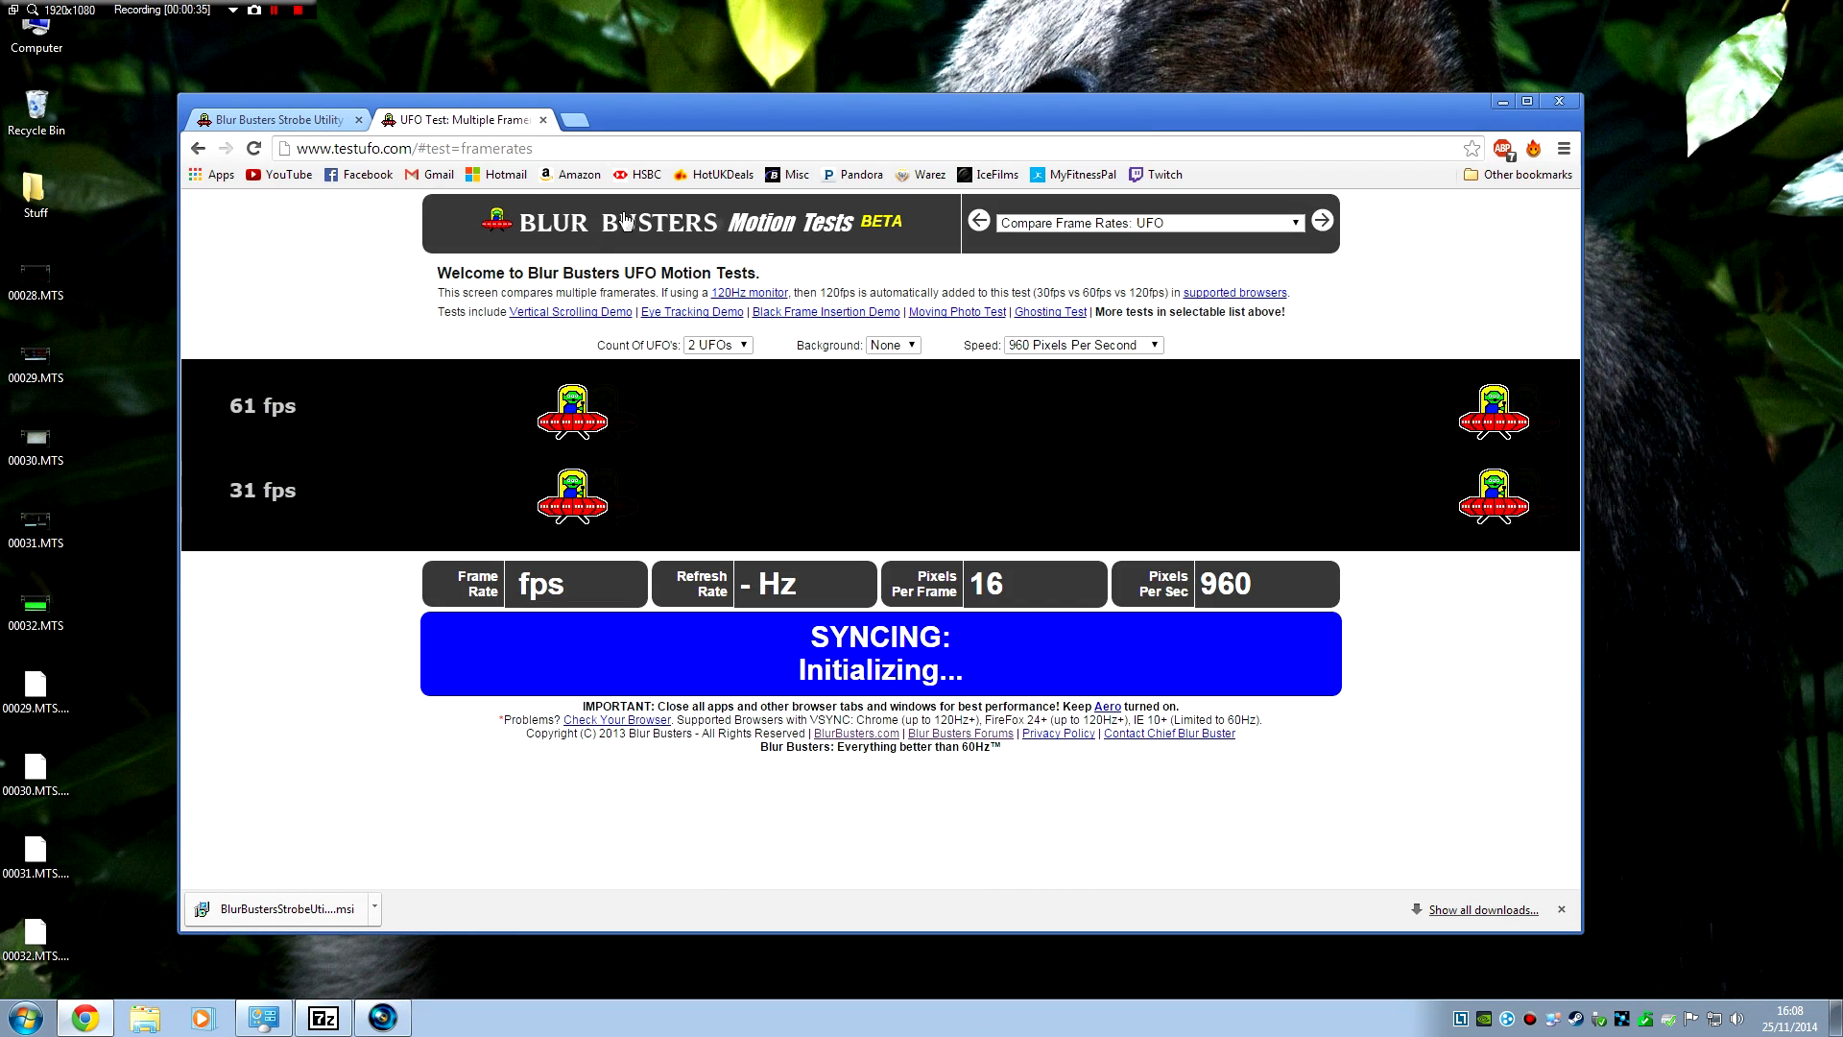